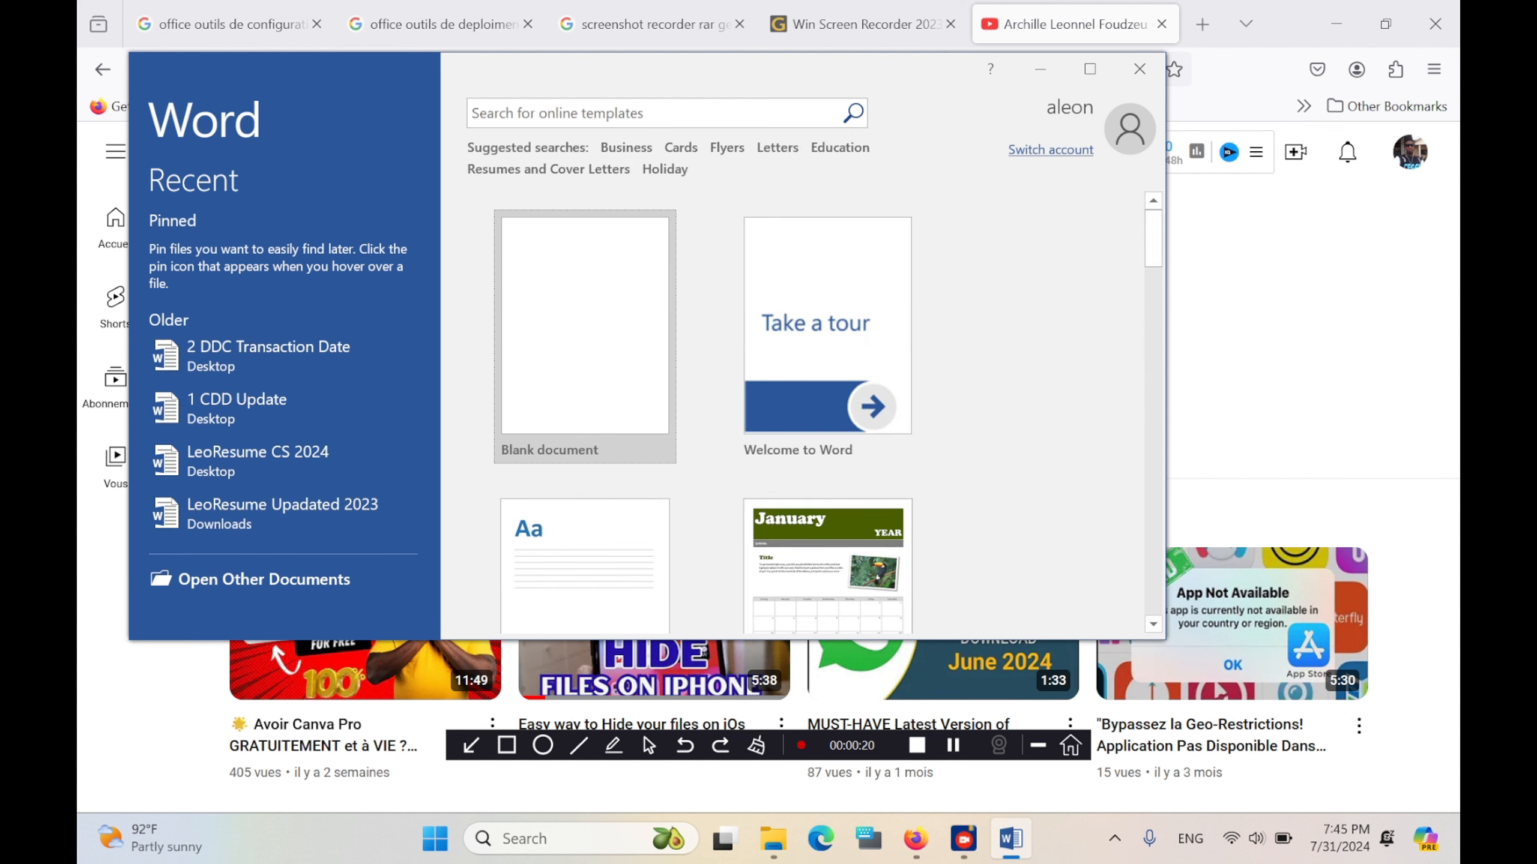
Step: Open a blank document in Word and shift its window around over the browser
{"action": "left_click", "coordinate": [585, 337]}
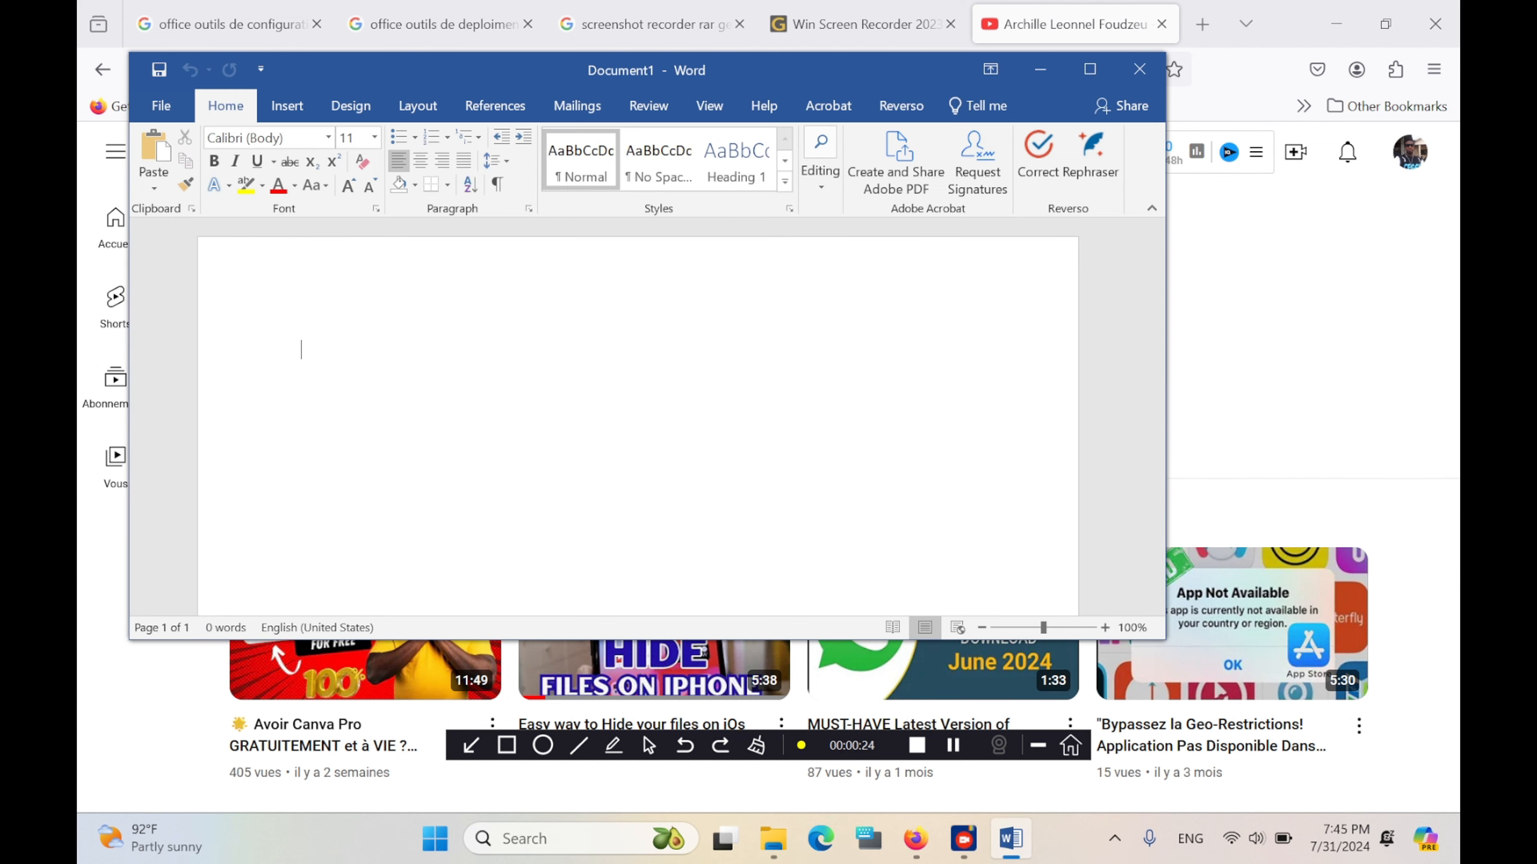
{"action": "left_click_drag", "start_coordinate": [849, 73], "coordinate": [943, 145]}
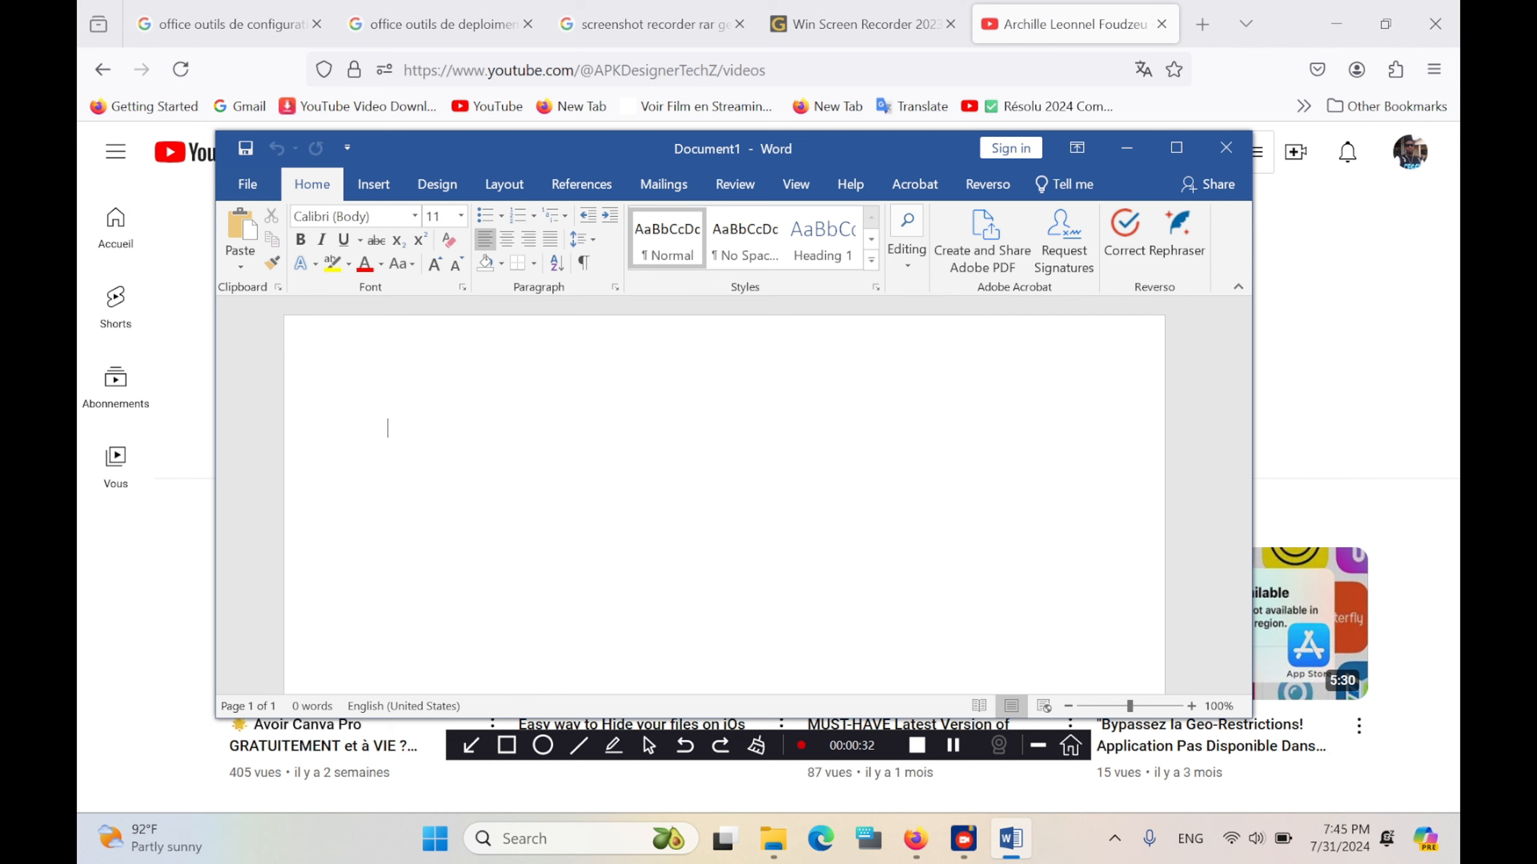
{"action": "left_click_drag", "start_coordinate": [908, 148], "coordinate": [976, 99]}
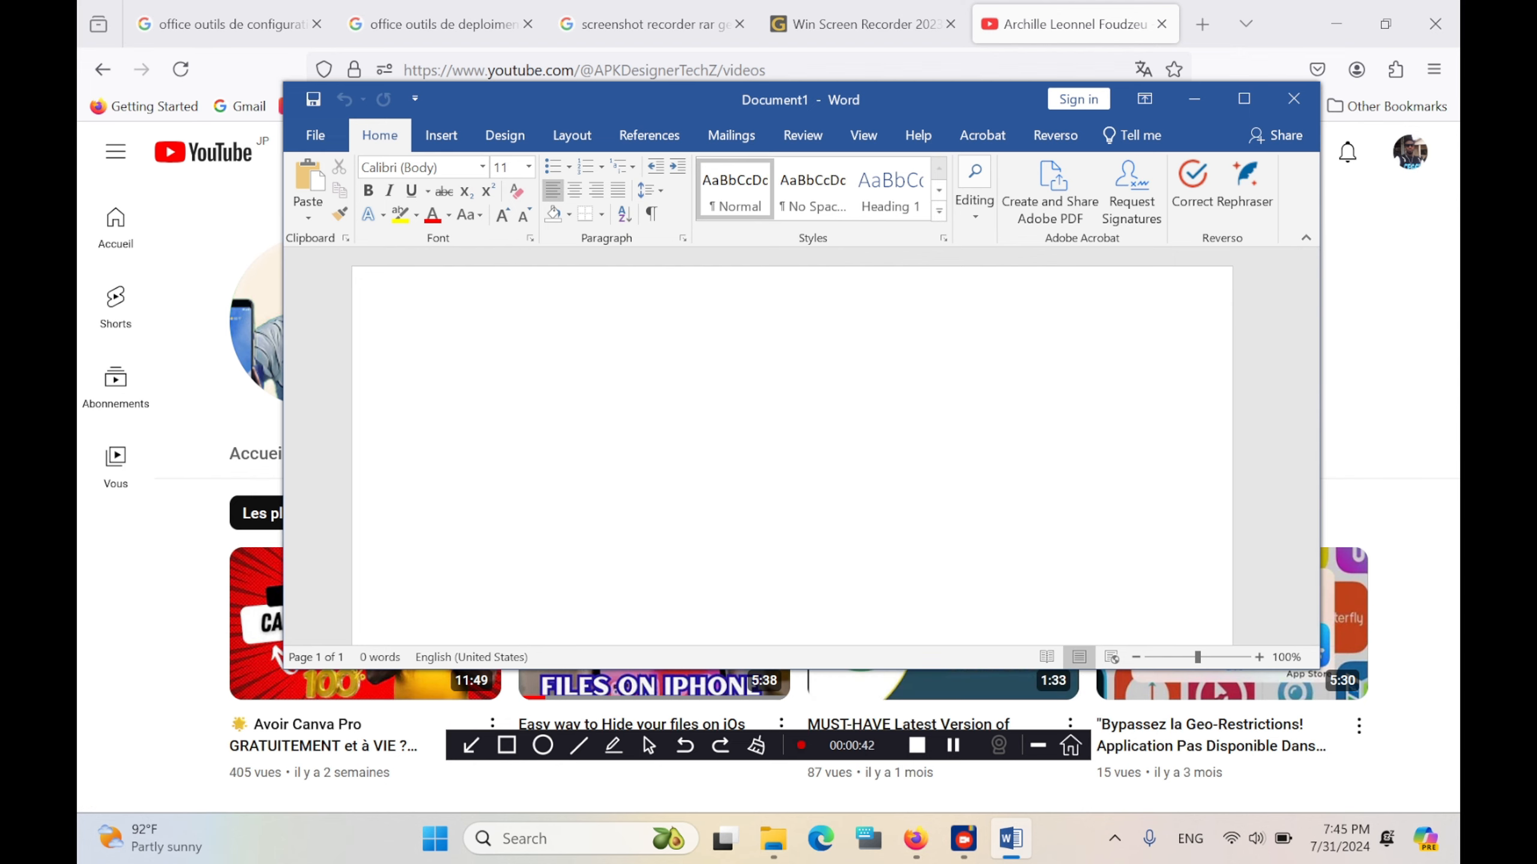
{"action": "left_click_drag", "start_coordinate": [726, 100], "coordinate": [711, 173]}
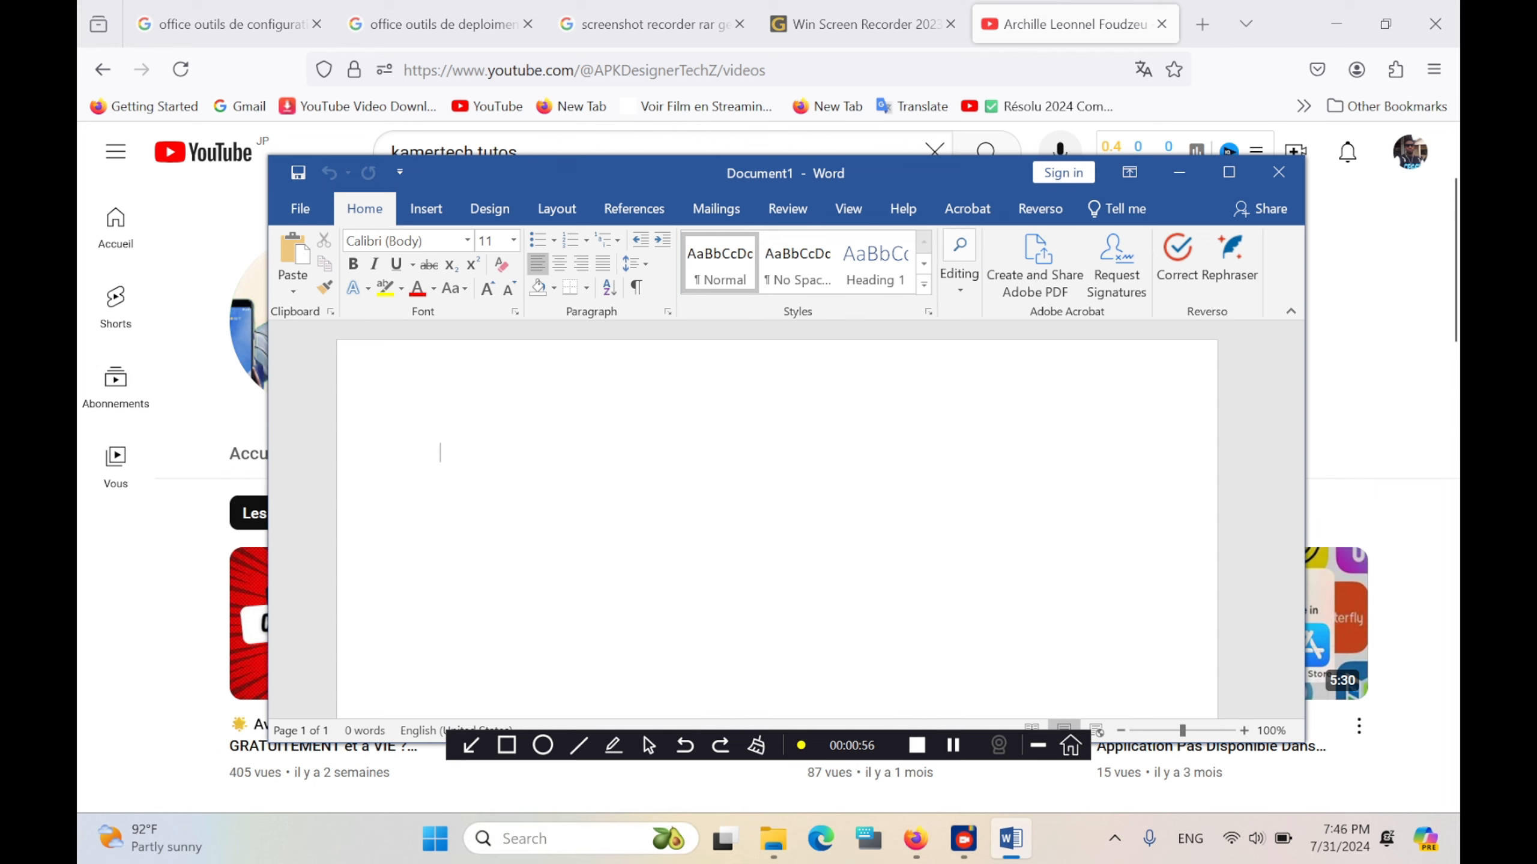
Step: Find and launch Excel from the Windows search, and open a blank workbook
{"action": "left_click", "coordinate": [556, 839]}
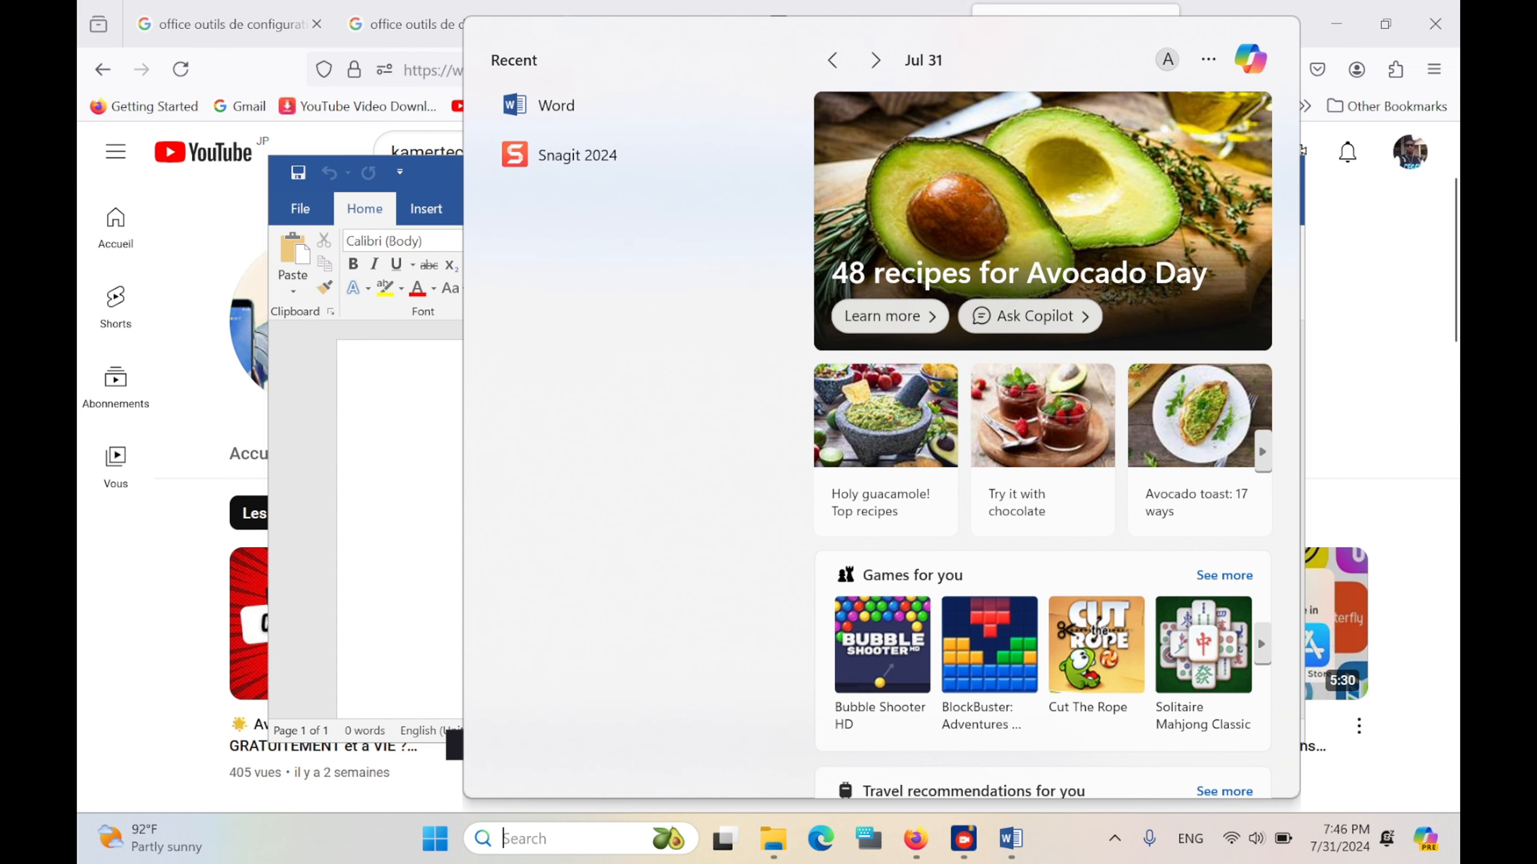
{"action": "type", "text": "x"}
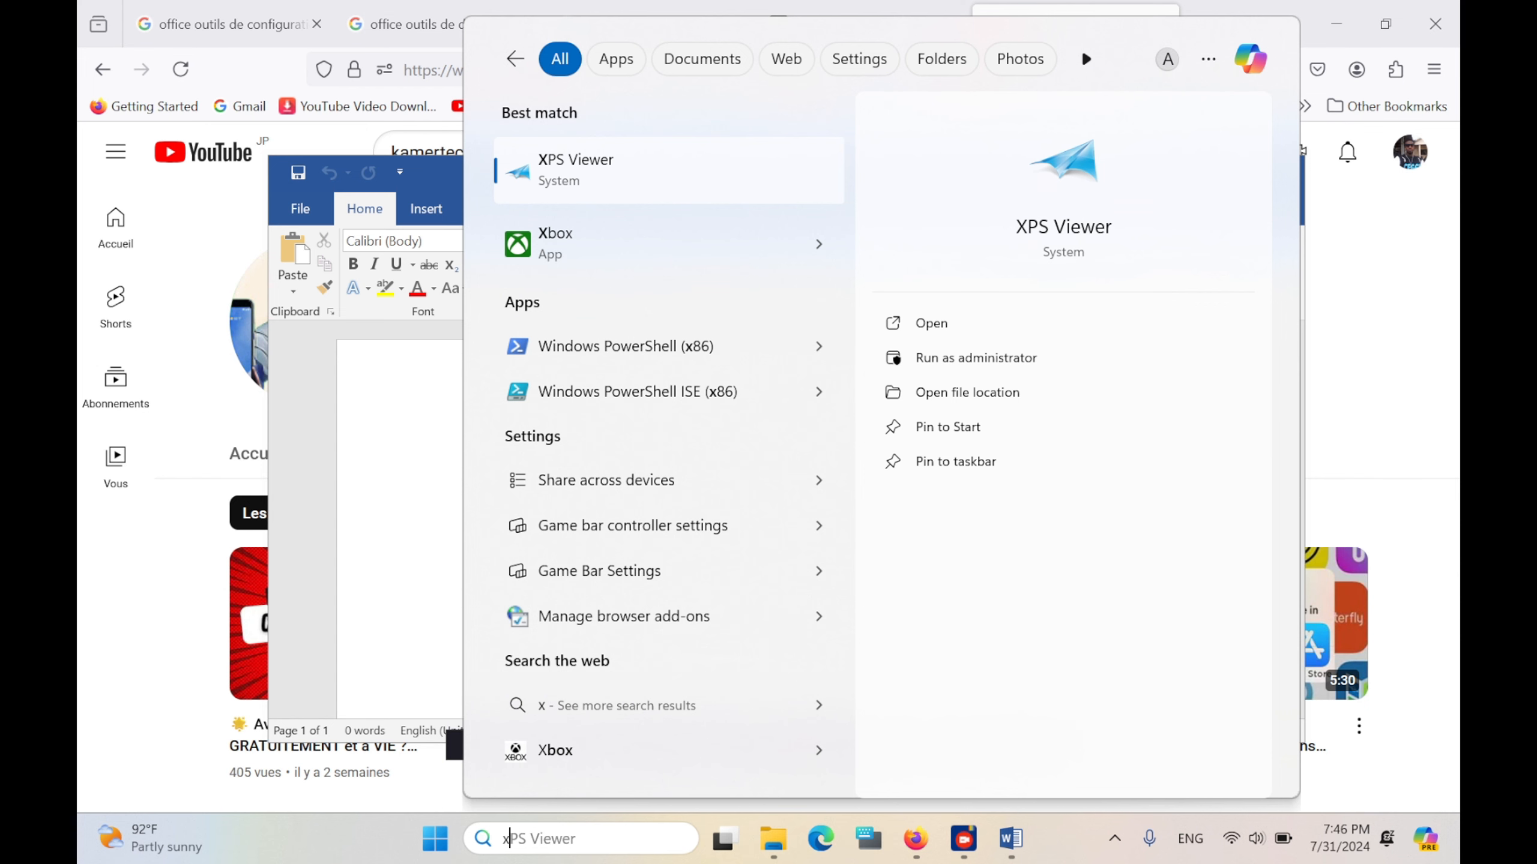
{"action": "key", "text": "BackSpace"}
{"action": "type", "text": "ex"}
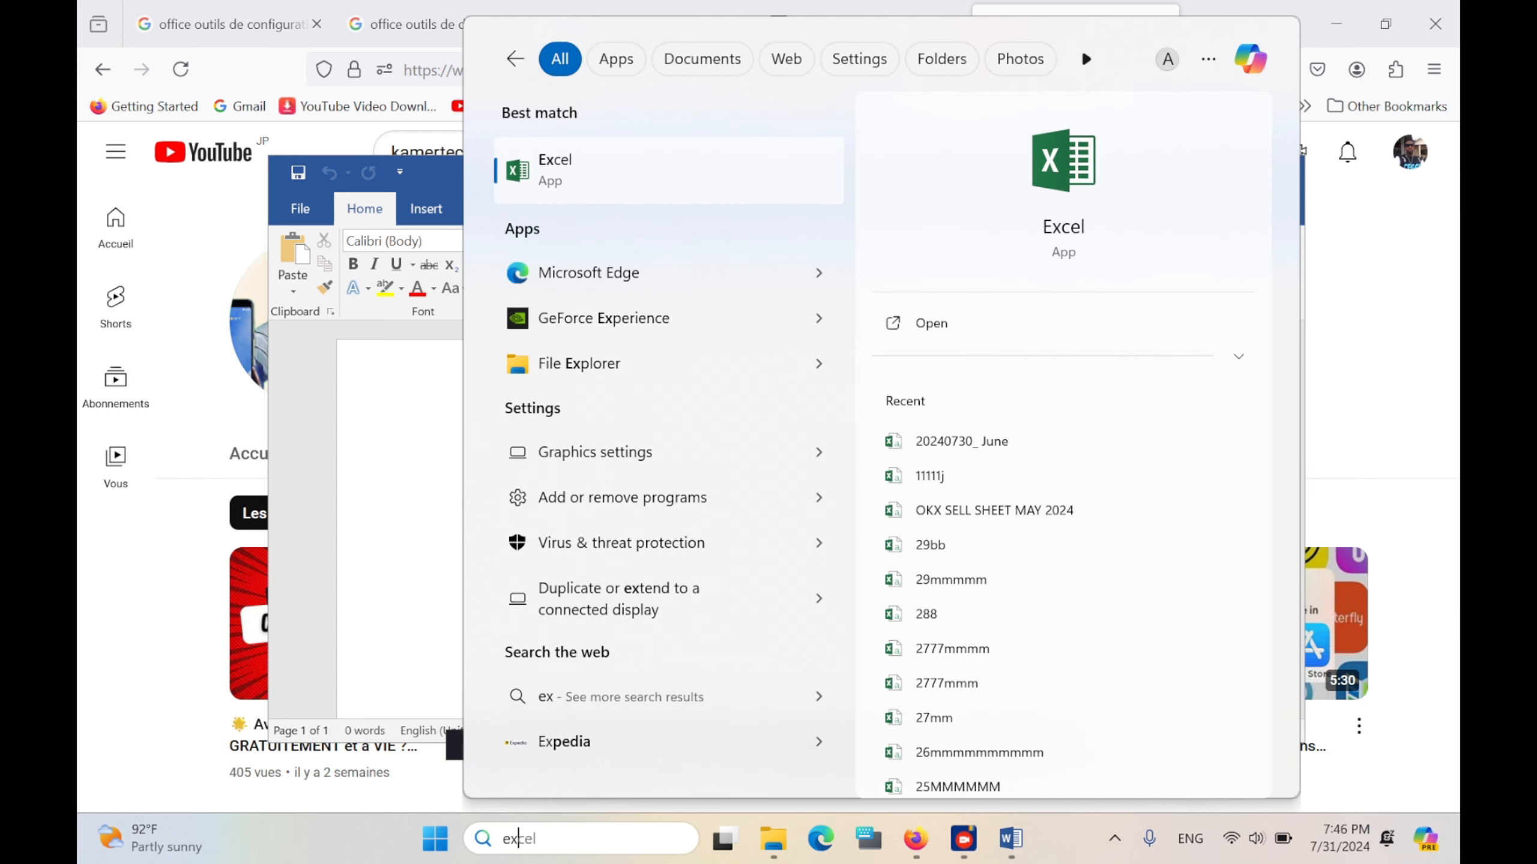
{"action": "key", "text": "Return"}
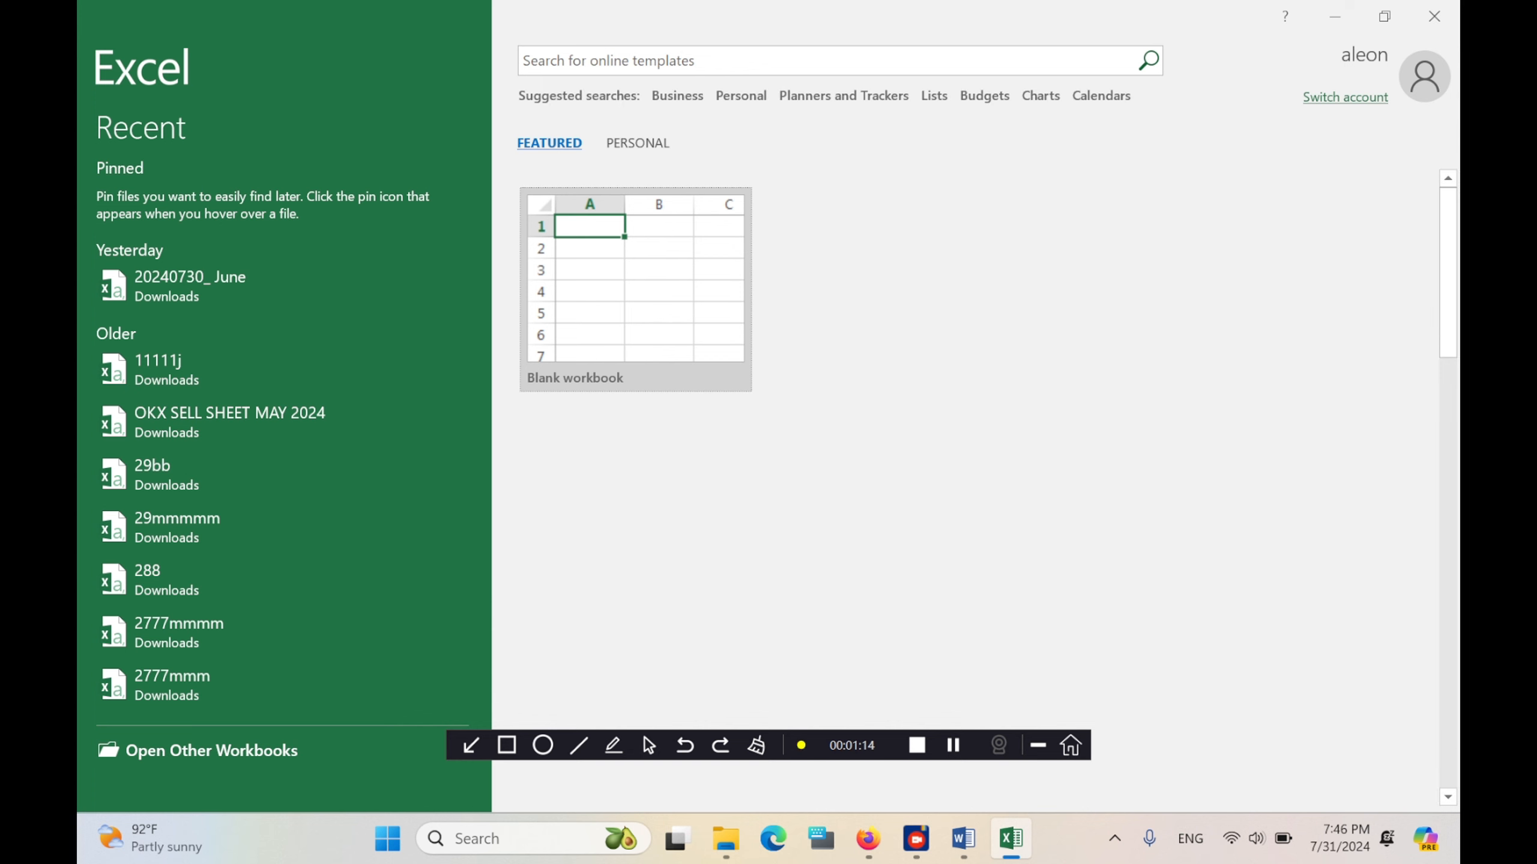
{"action": "left_click", "coordinate": [635, 290]}
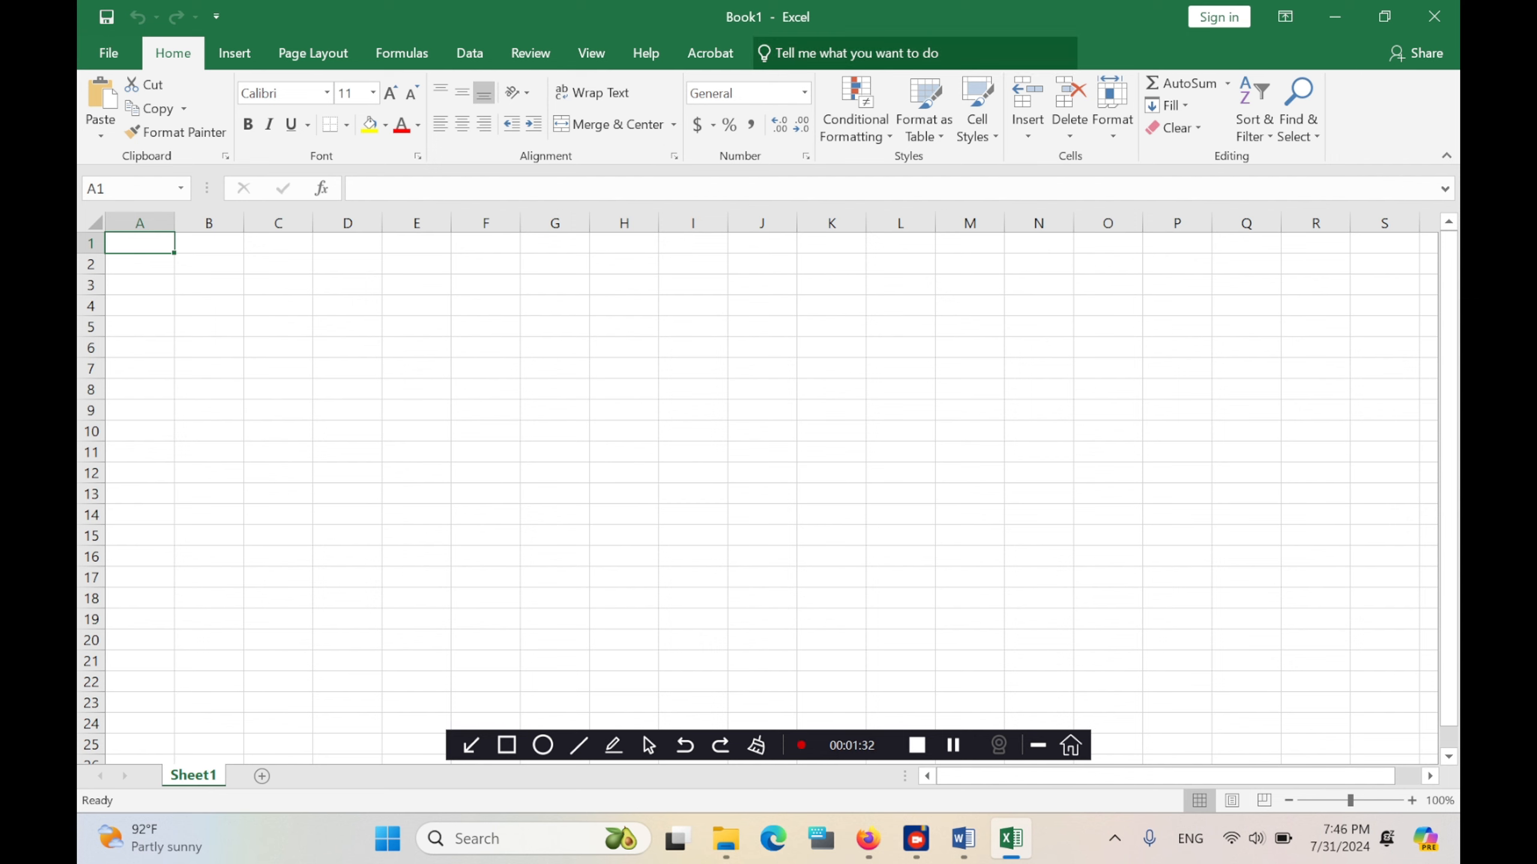
Step: Close the blank Excel workbook and the blank Word document
{"action": "left_click", "coordinate": [1434, 16]}
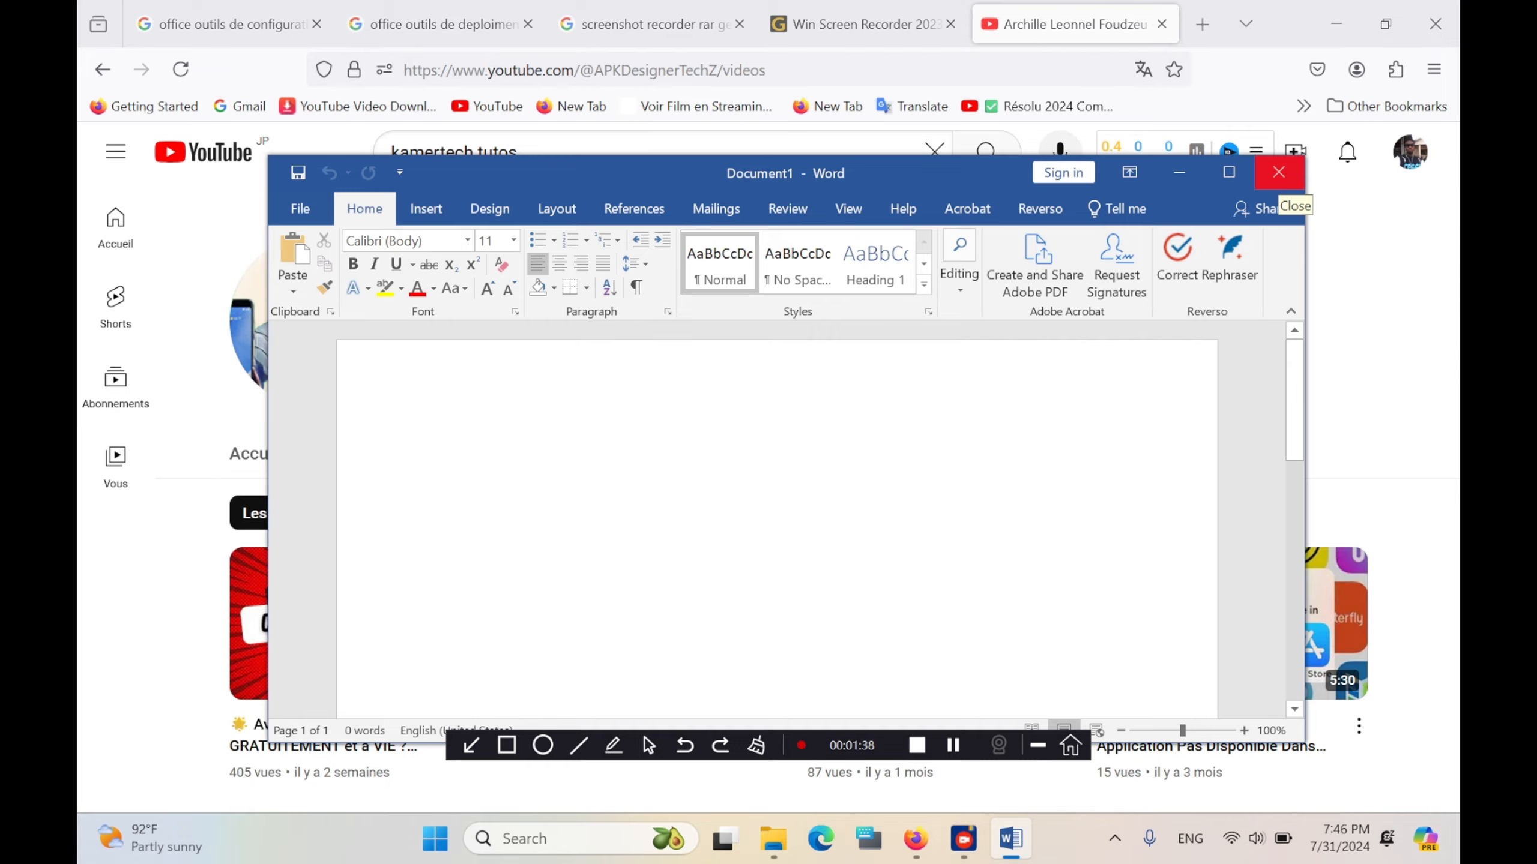
{"action": "left_click", "coordinate": [1278, 172]}
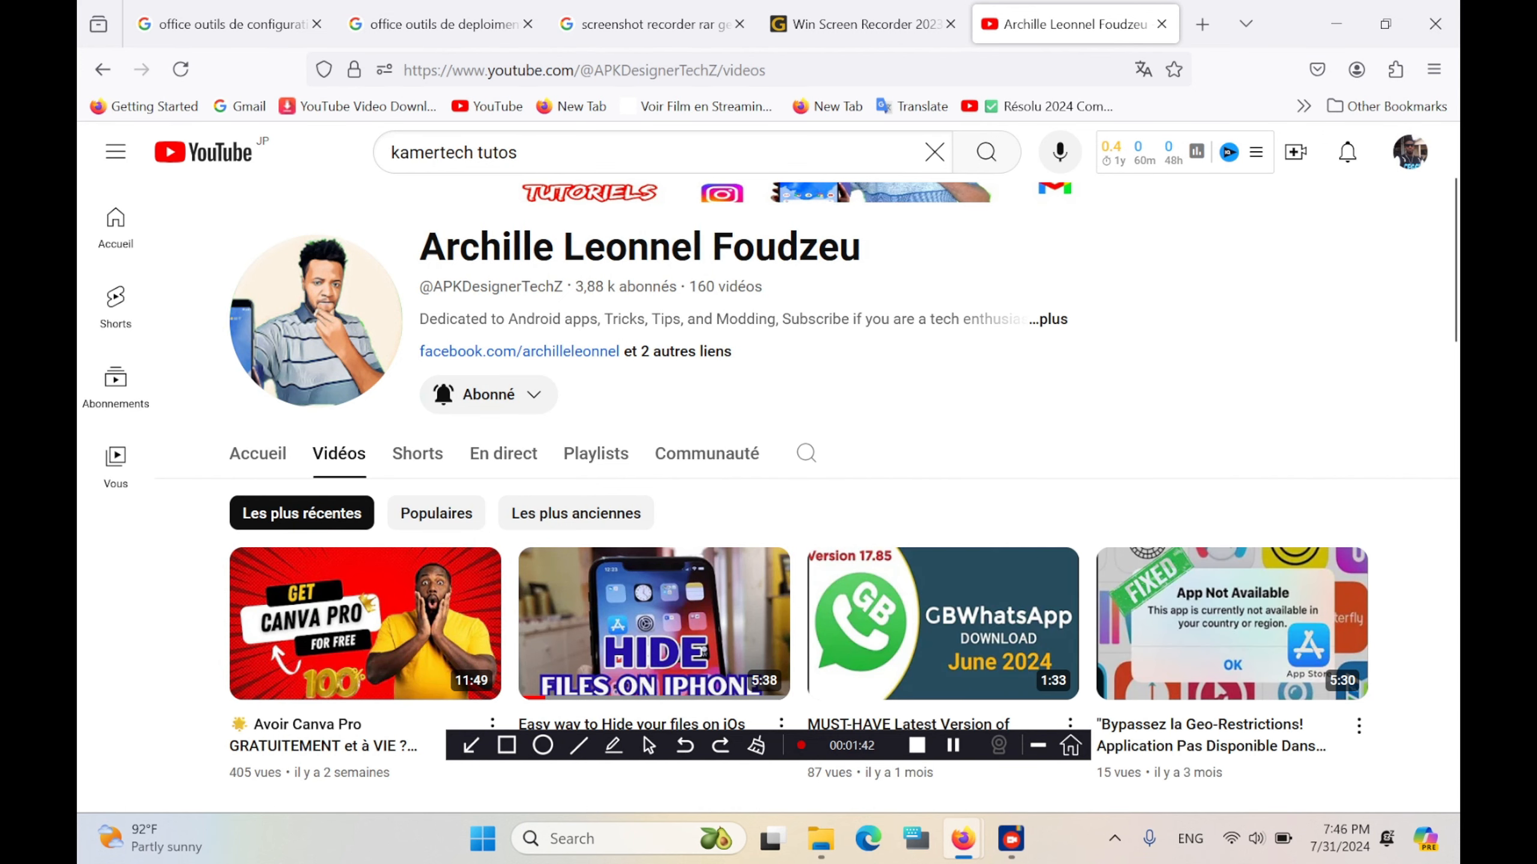
Step: Bring up the browser window with the Microsoft Office installation video, and return to the window holding the Google searches
{"action": "mouse_move", "coordinate": [963, 839]}
{"action": "mouse_move", "coordinate": [1010, 839]}
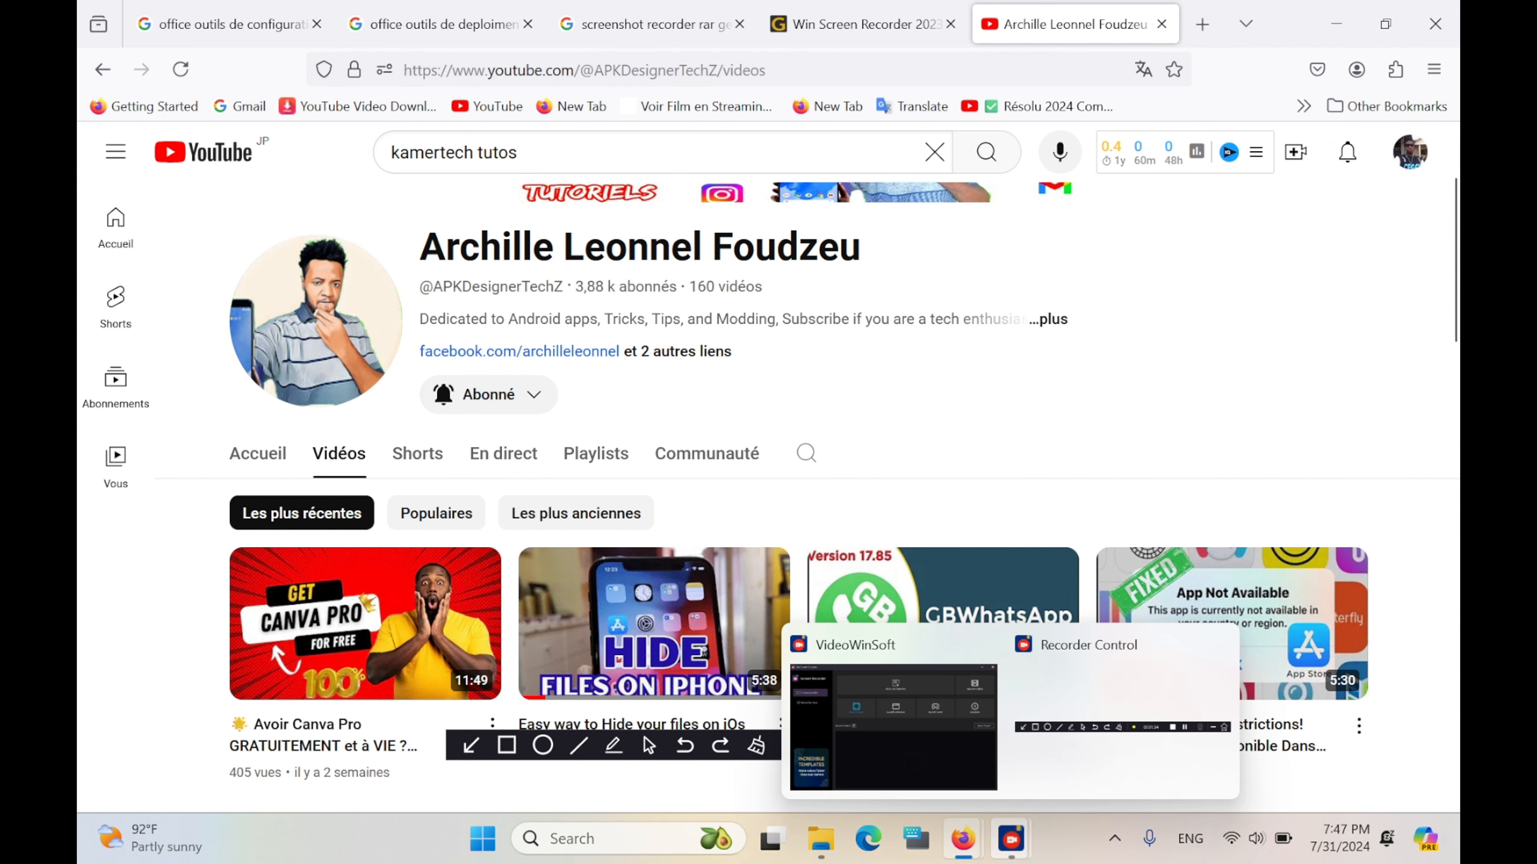
{"action": "left_click", "coordinate": [1011, 840]}
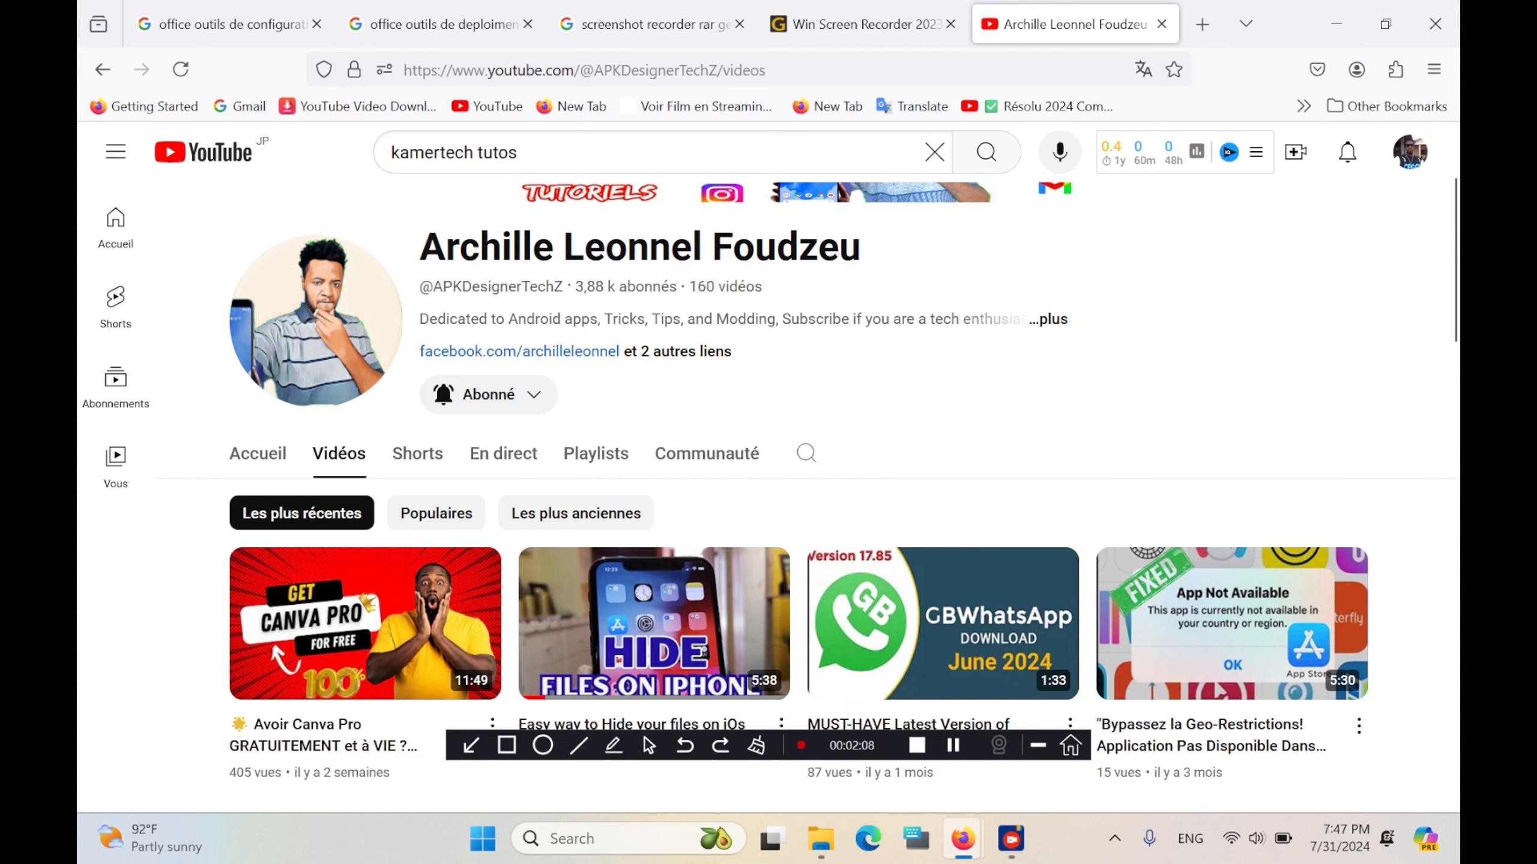
{"action": "mouse_move", "coordinate": [1010, 839]}
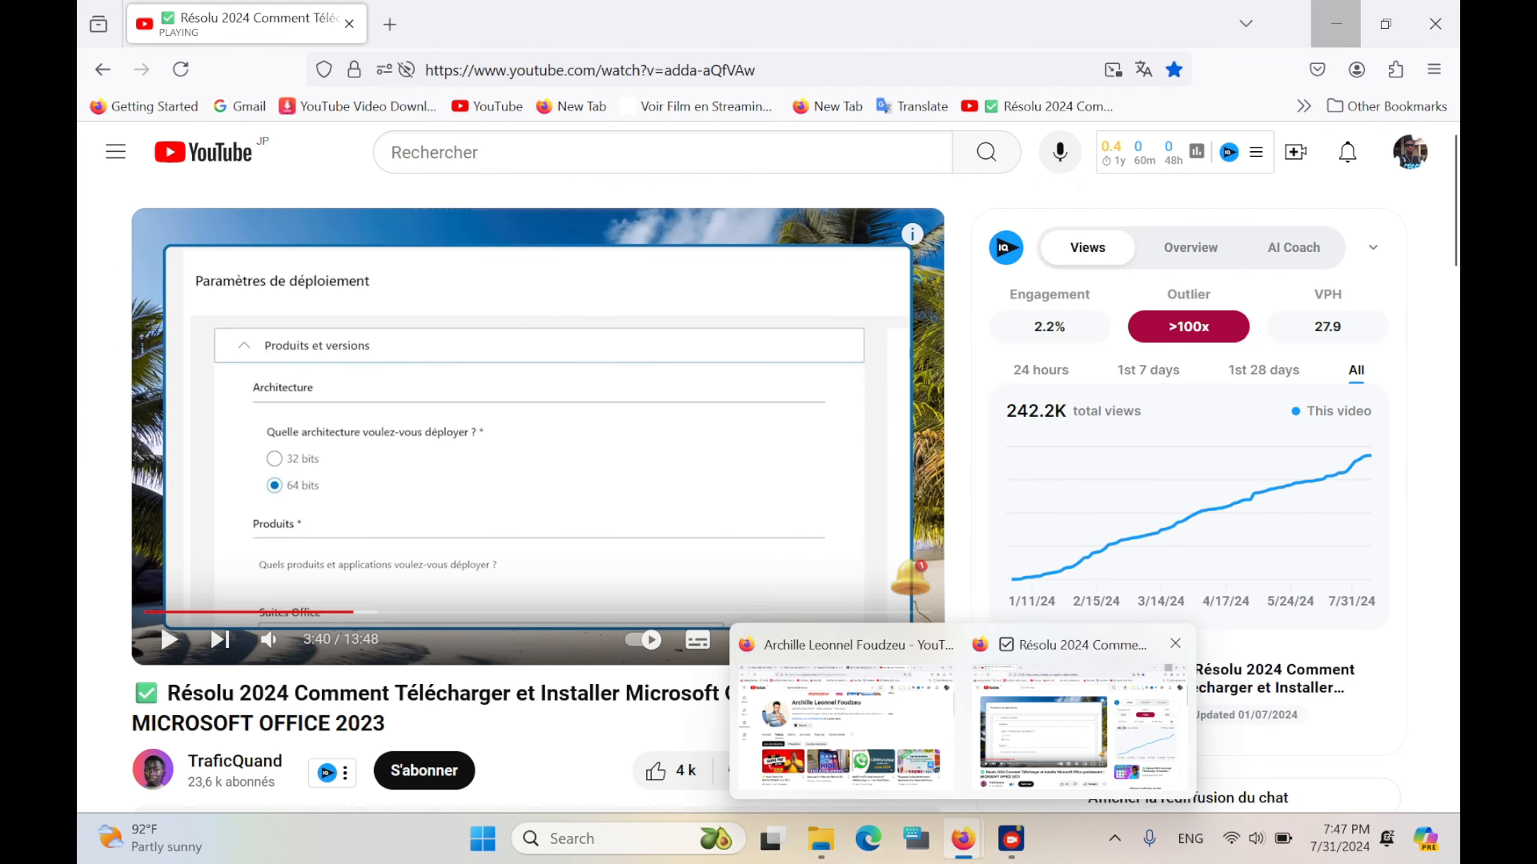
{"action": "left_click", "coordinate": [1080, 726]}
{"action": "mouse_move", "coordinate": [963, 839]}
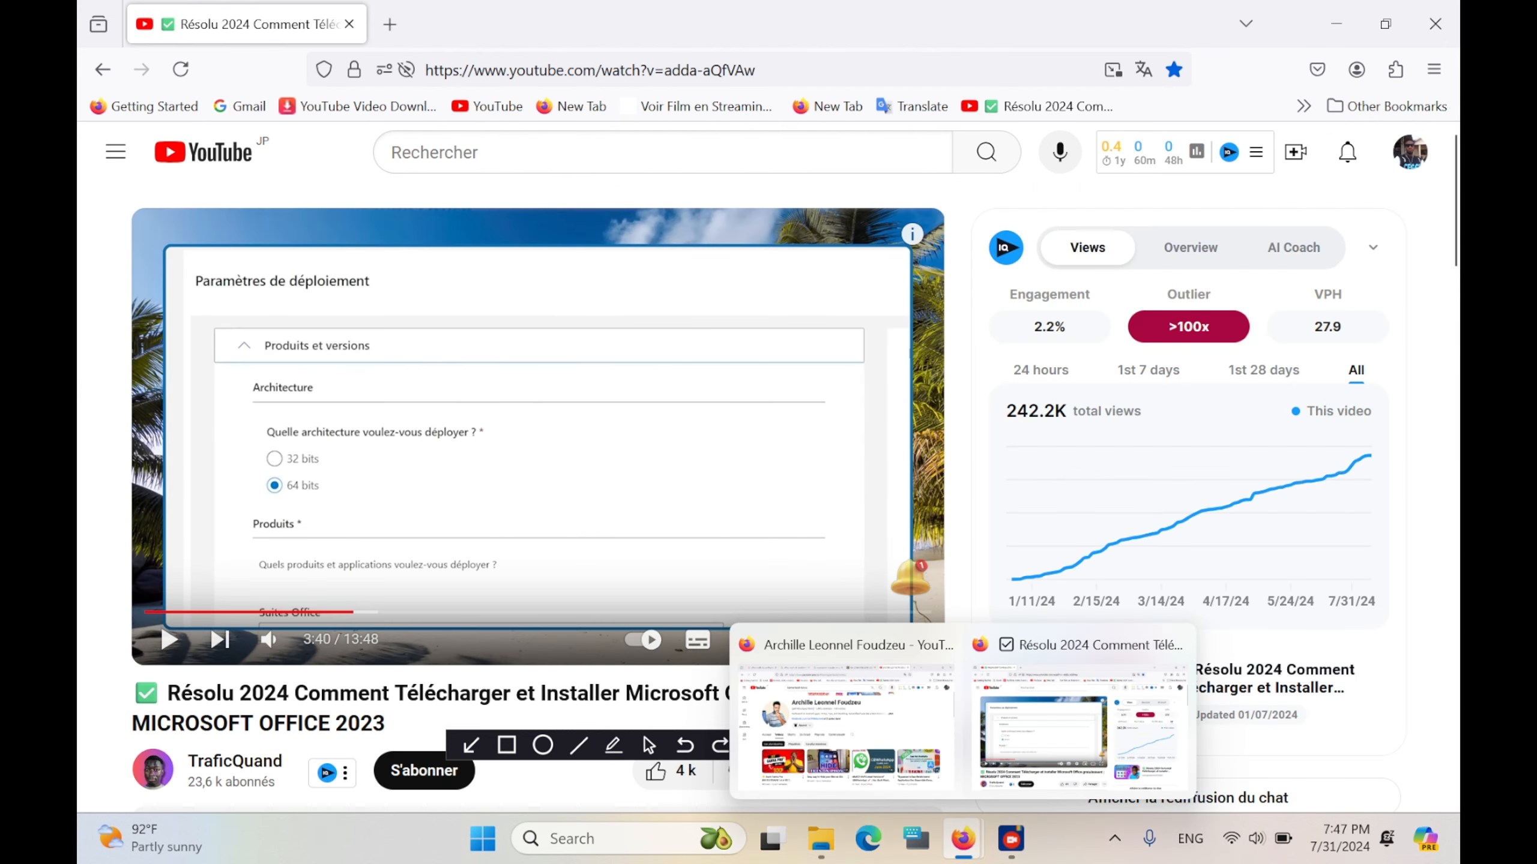
{"action": "left_click", "coordinate": [844, 726]}
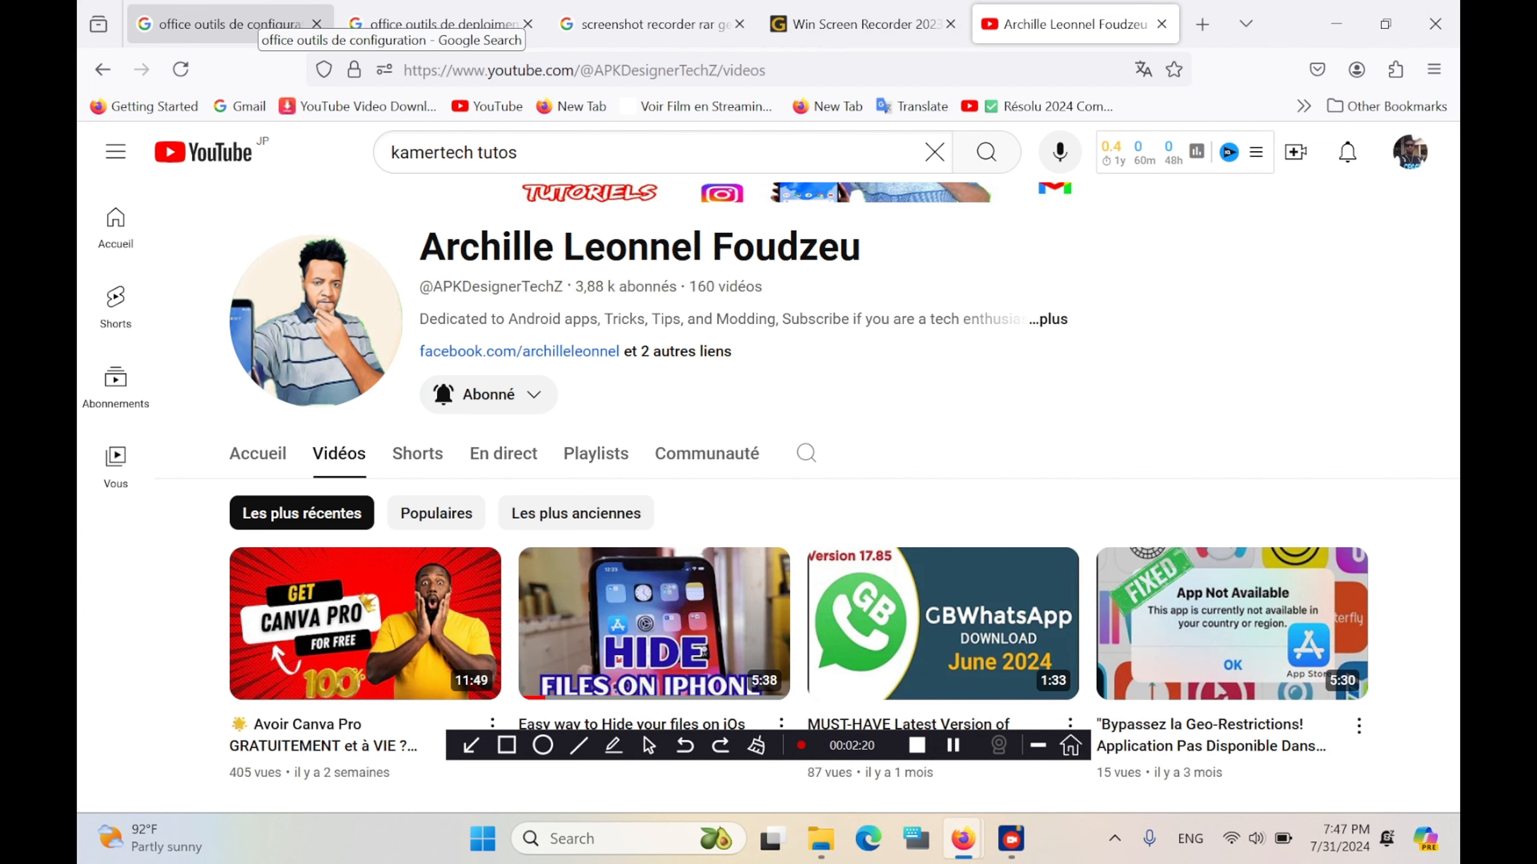
Step: Compare the Google results for "office outils de configuration" and "office outils de deploiment"
{"action": "left_click", "coordinate": [260, 24]}
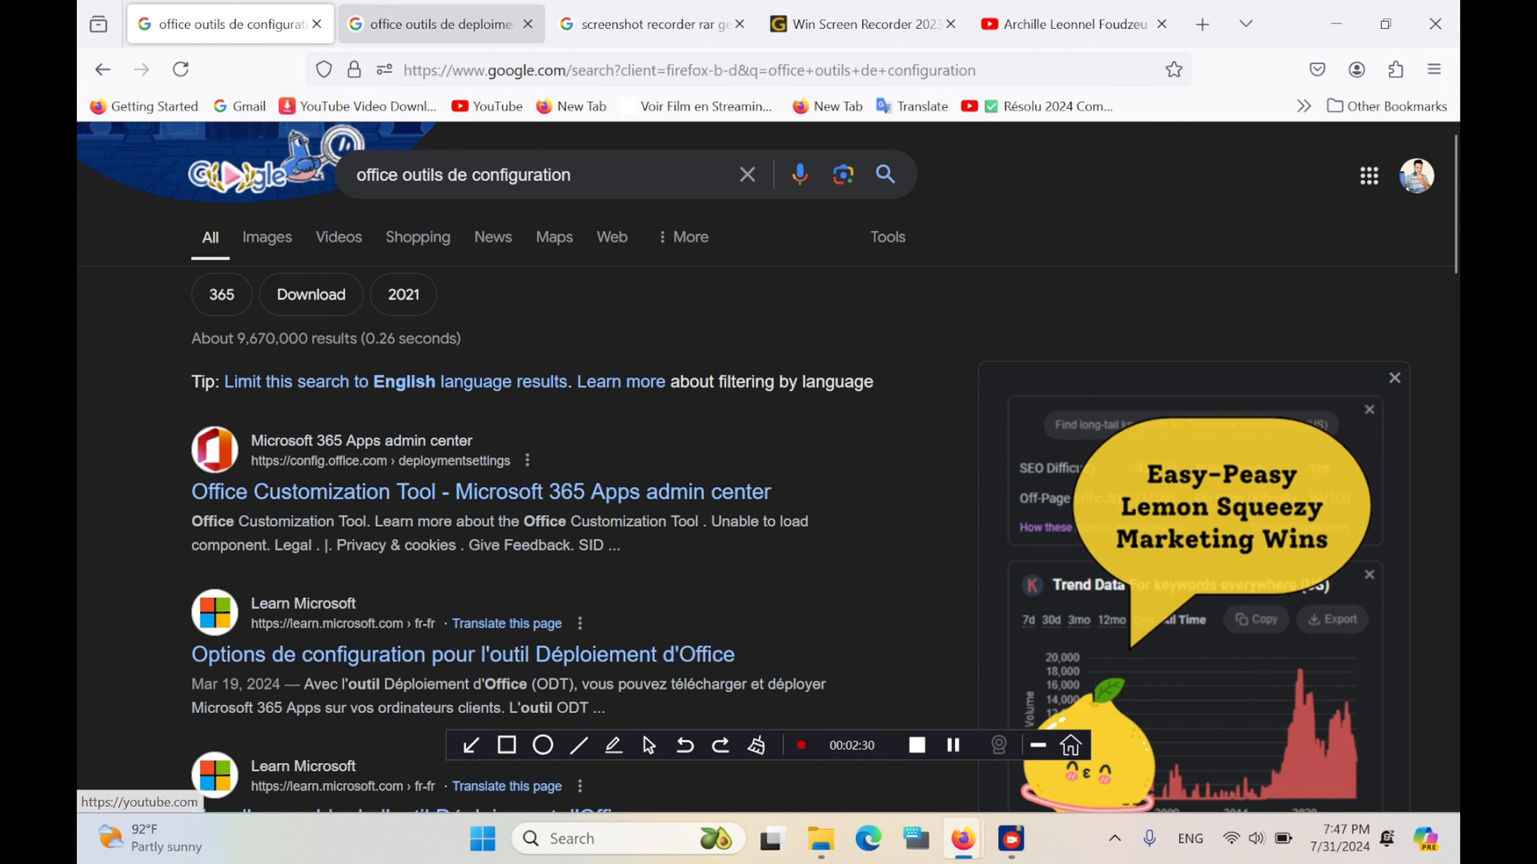
{"action": "left_click", "coordinate": [436, 24]}
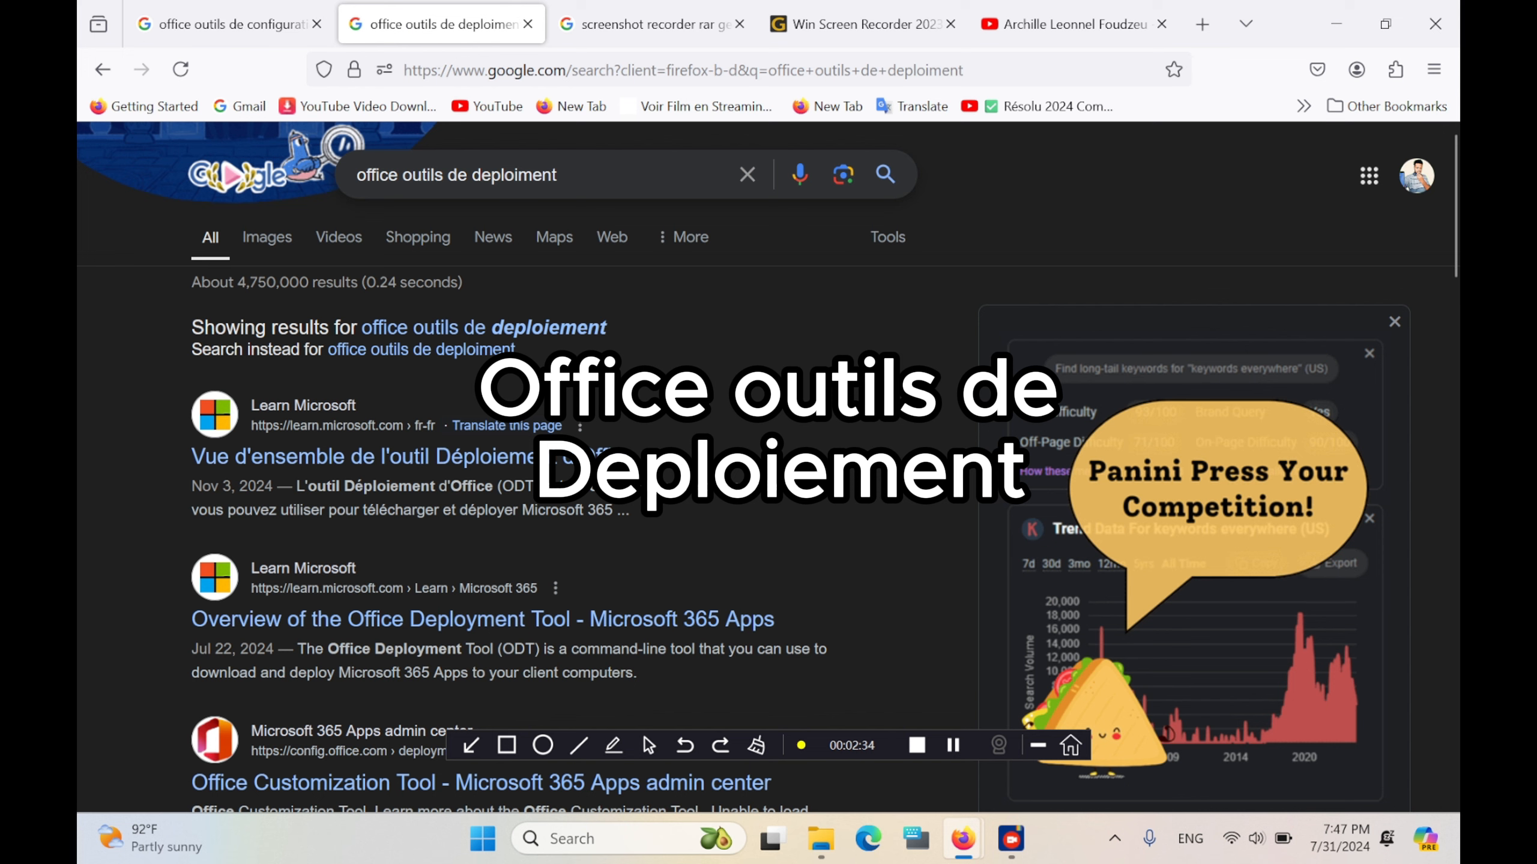
{"action": "left_click", "coordinate": [230, 24]}
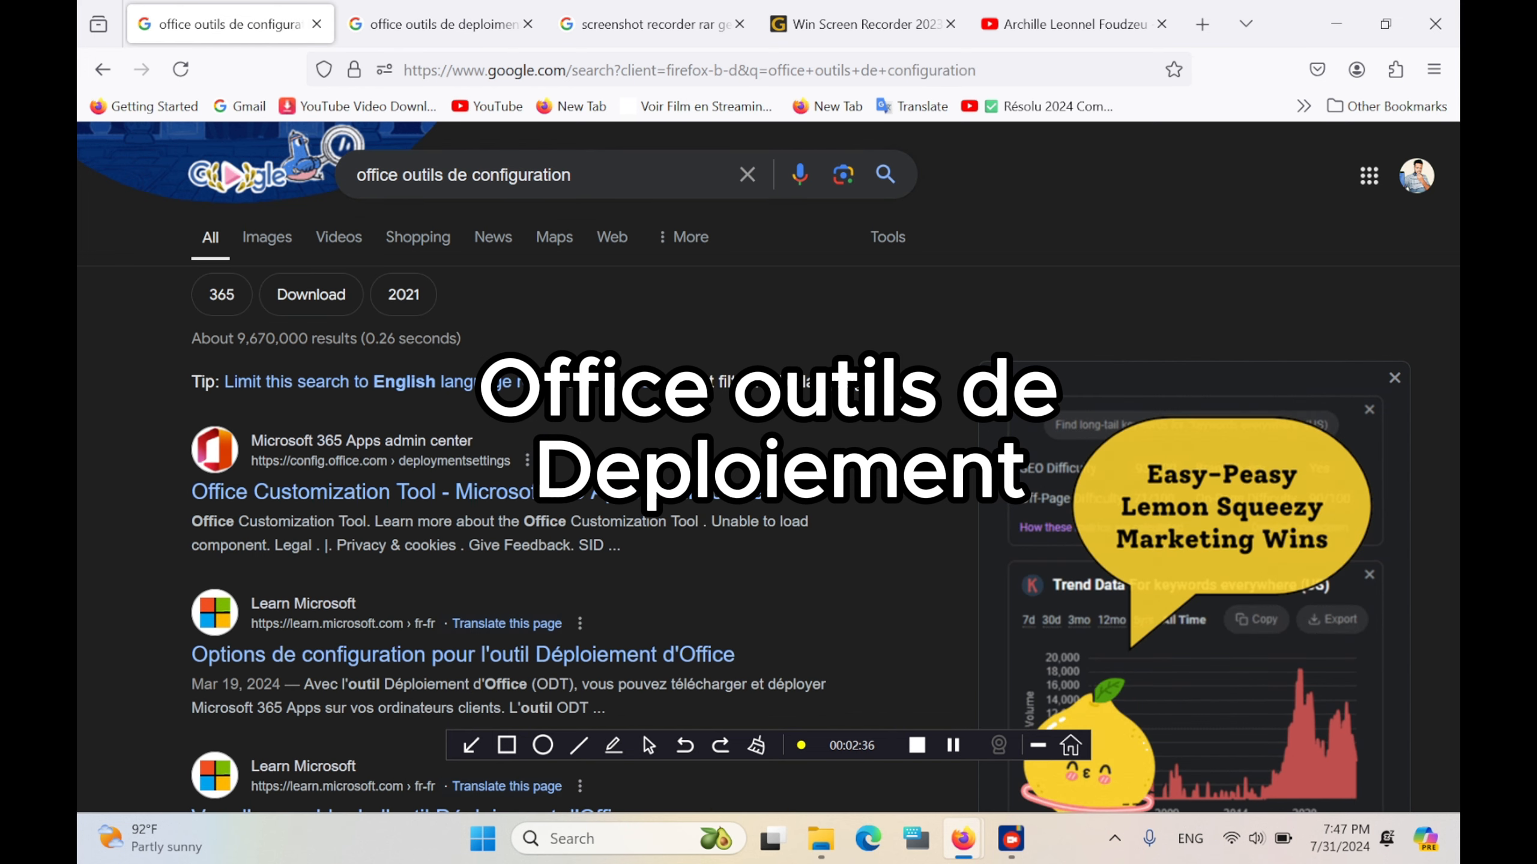
{"action": "left_click", "coordinate": [442, 24]}
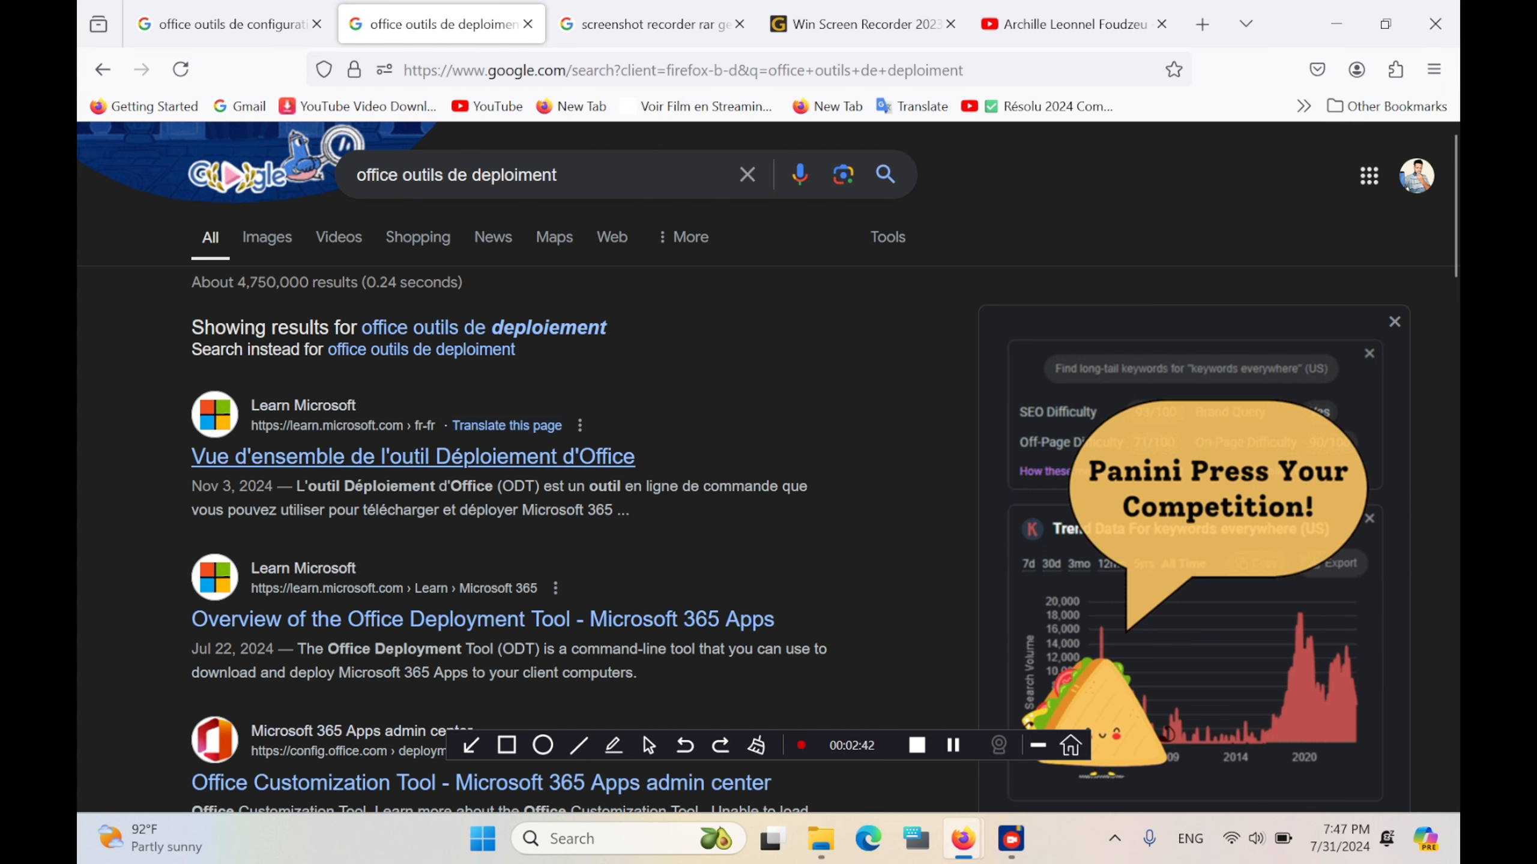
Step: Open the Microsoft Learn overview of the Office Deployment Tool and follow its link to the Microsoft Download Center
{"action": "left_click", "coordinate": [412, 457]}
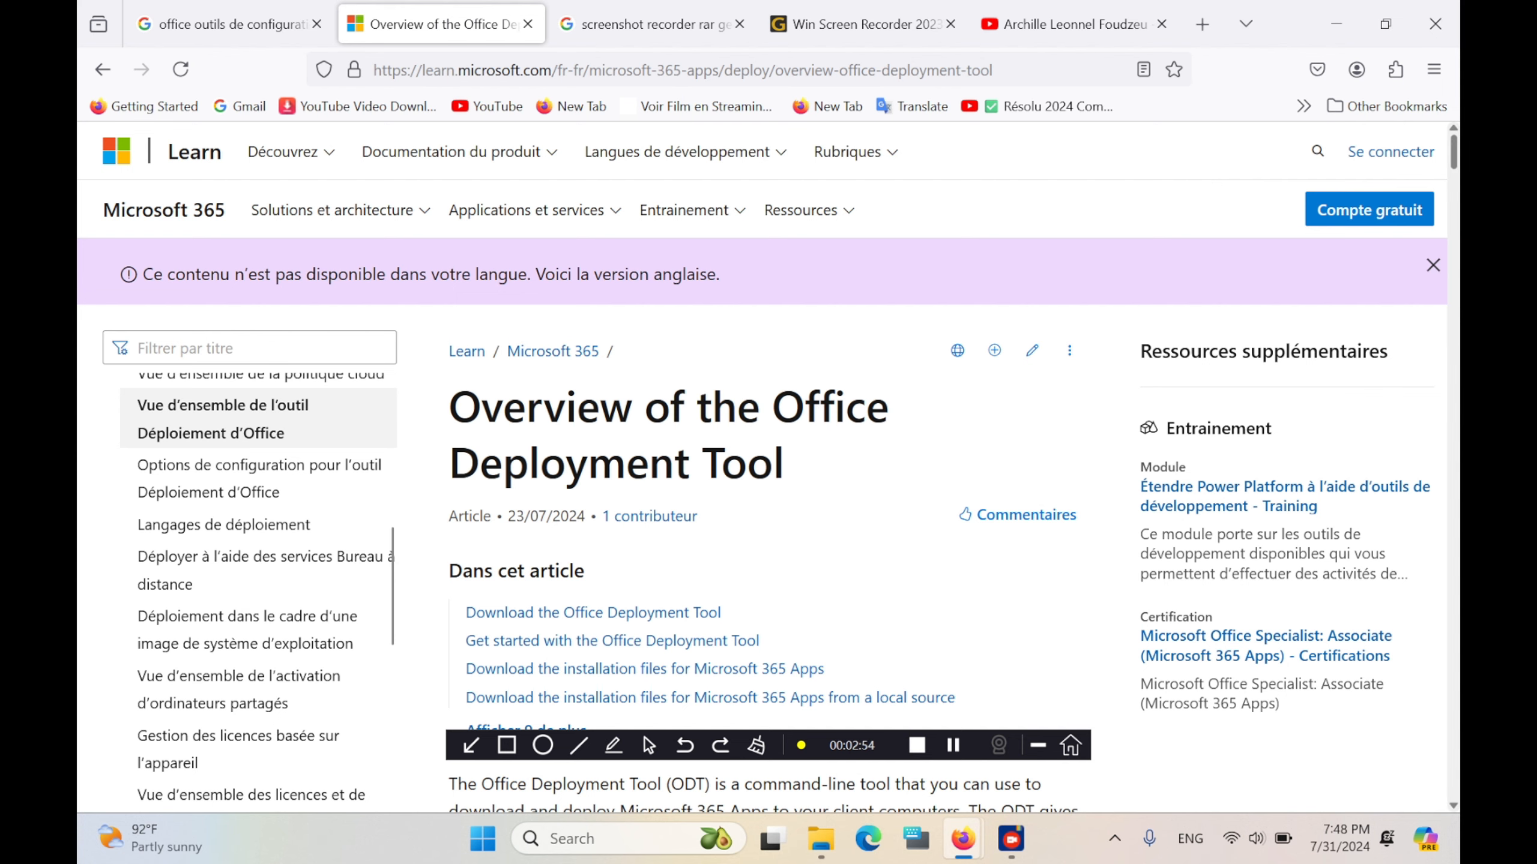
{"action": "scroll", "coordinate": [767, 466], "scroll_direction": "down", "scroll_amount": 5}
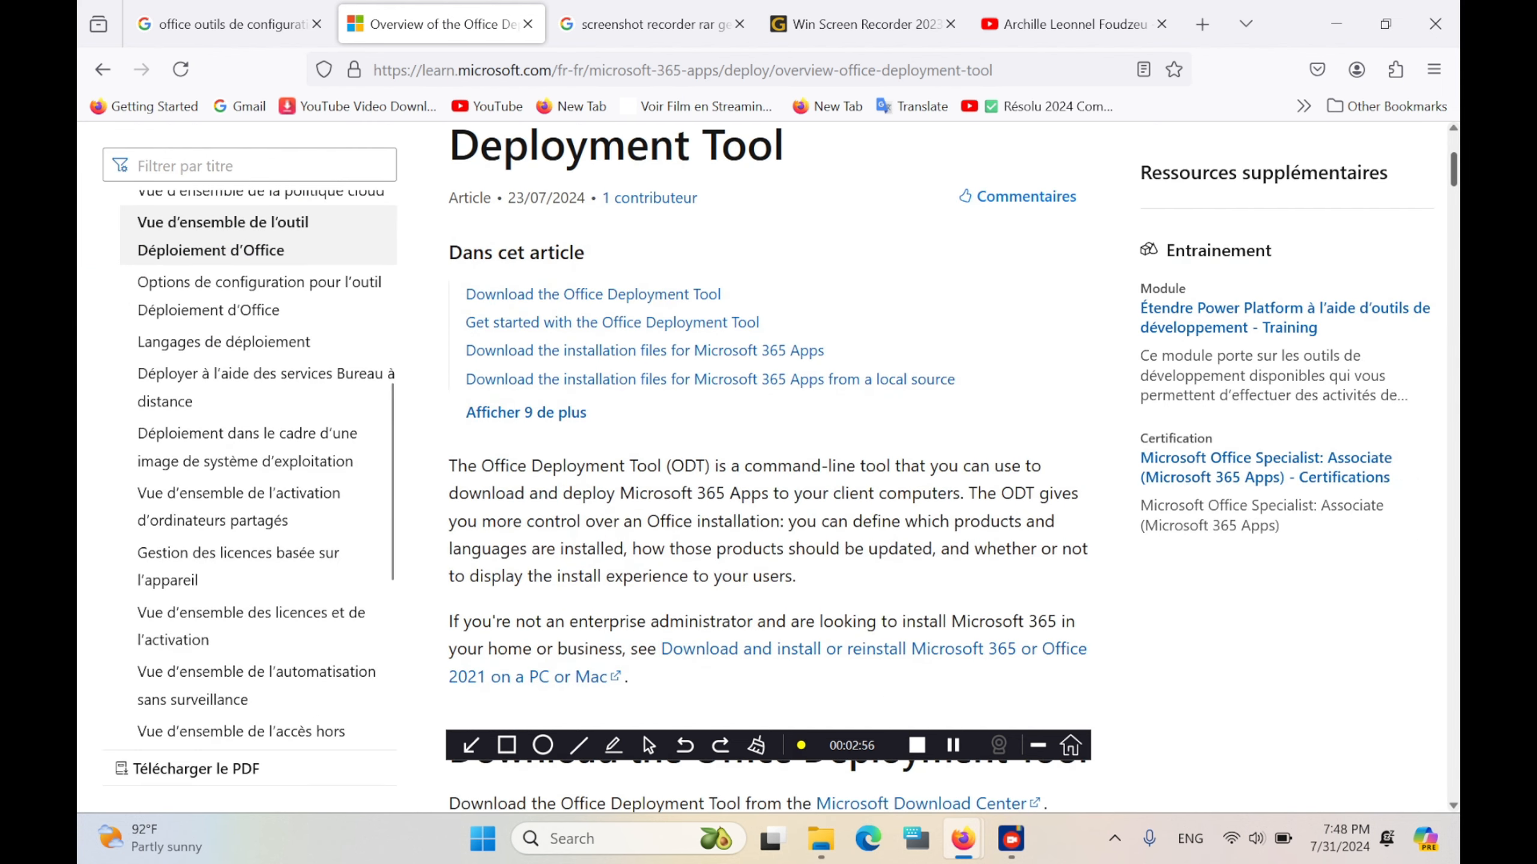
{"action": "scroll", "coordinate": [767, 466], "scroll_direction": "down", "scroll_amount": 4}
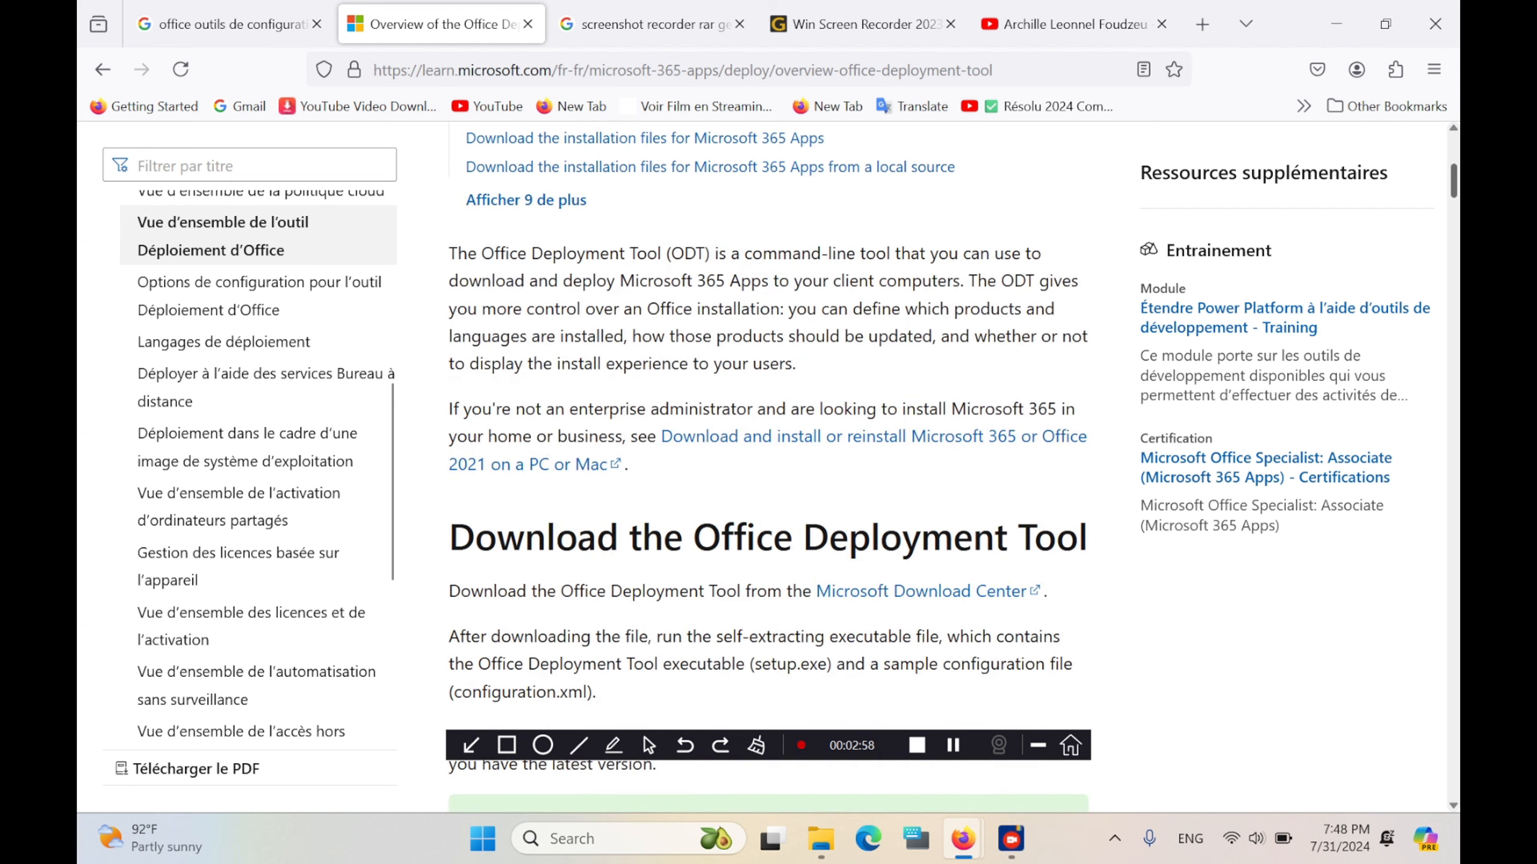
{"action": "scroll", "coordinate": [767, 466], "scroll_direction": "down", "scroll_amount": 5}
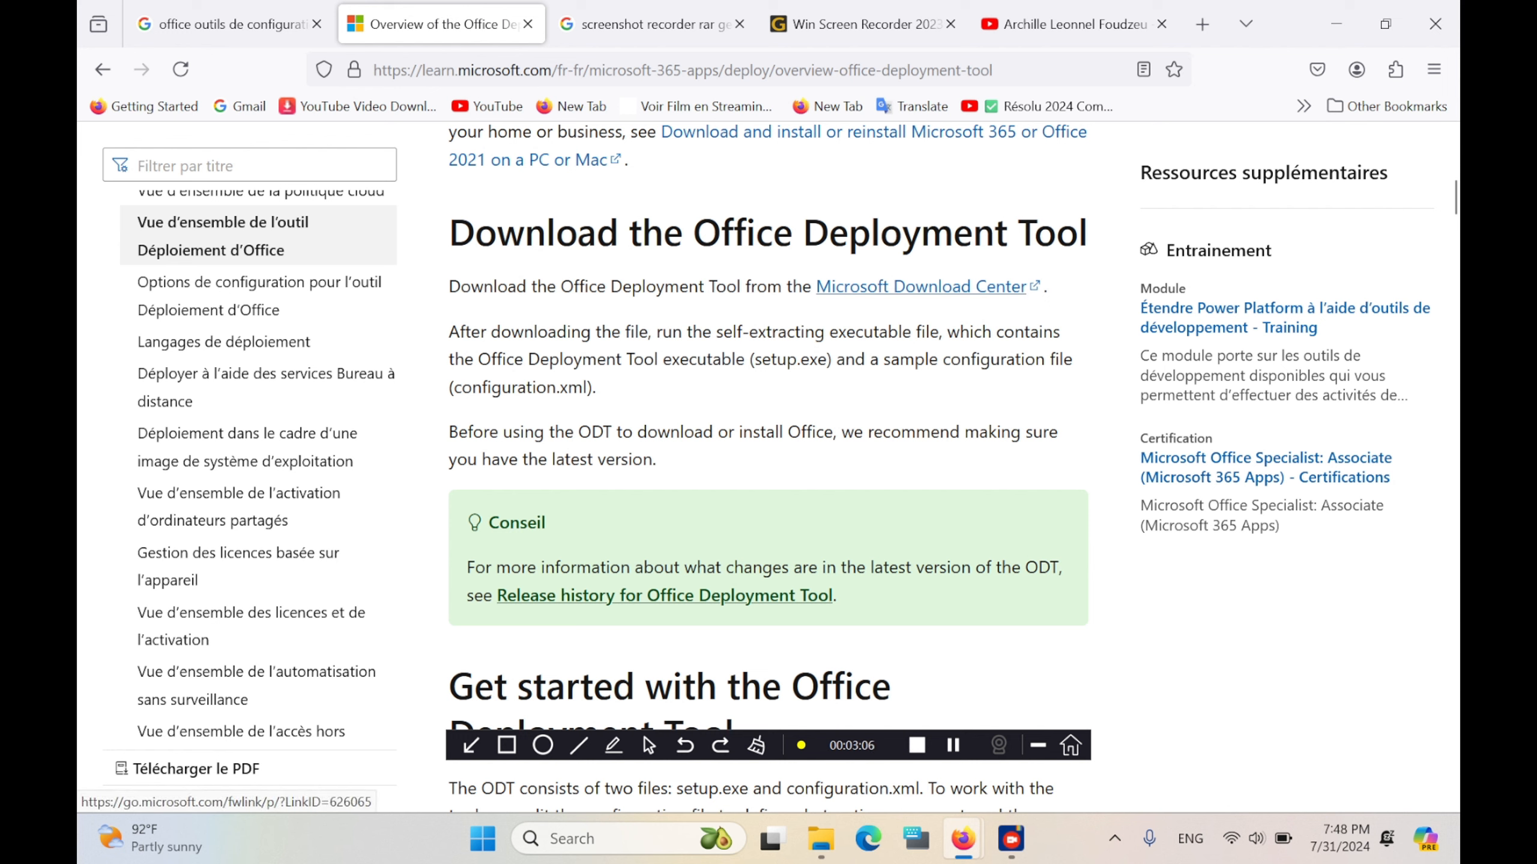
{"action": "left_click", "coordinate": [920, 286]}
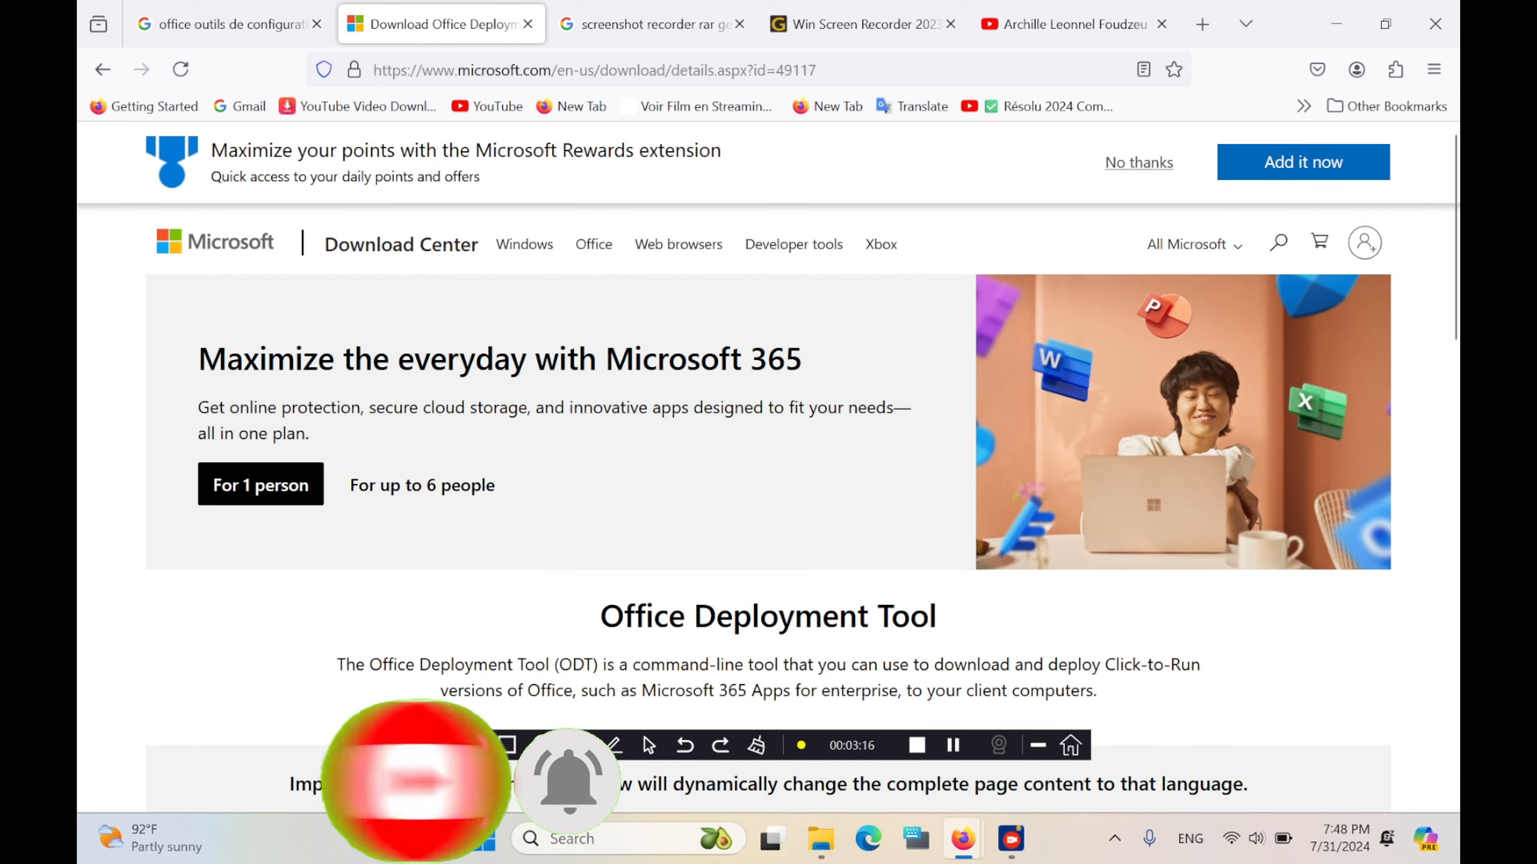
Step: Download the English Office Deployment Tool, officedeploymenttool_17531-20046.exe, to Downloads\Programs and open the folder containing it
{"action": "scroll", "coordinate": [769, 466], "scroll_direction": "down", "scroll_amount": 5}
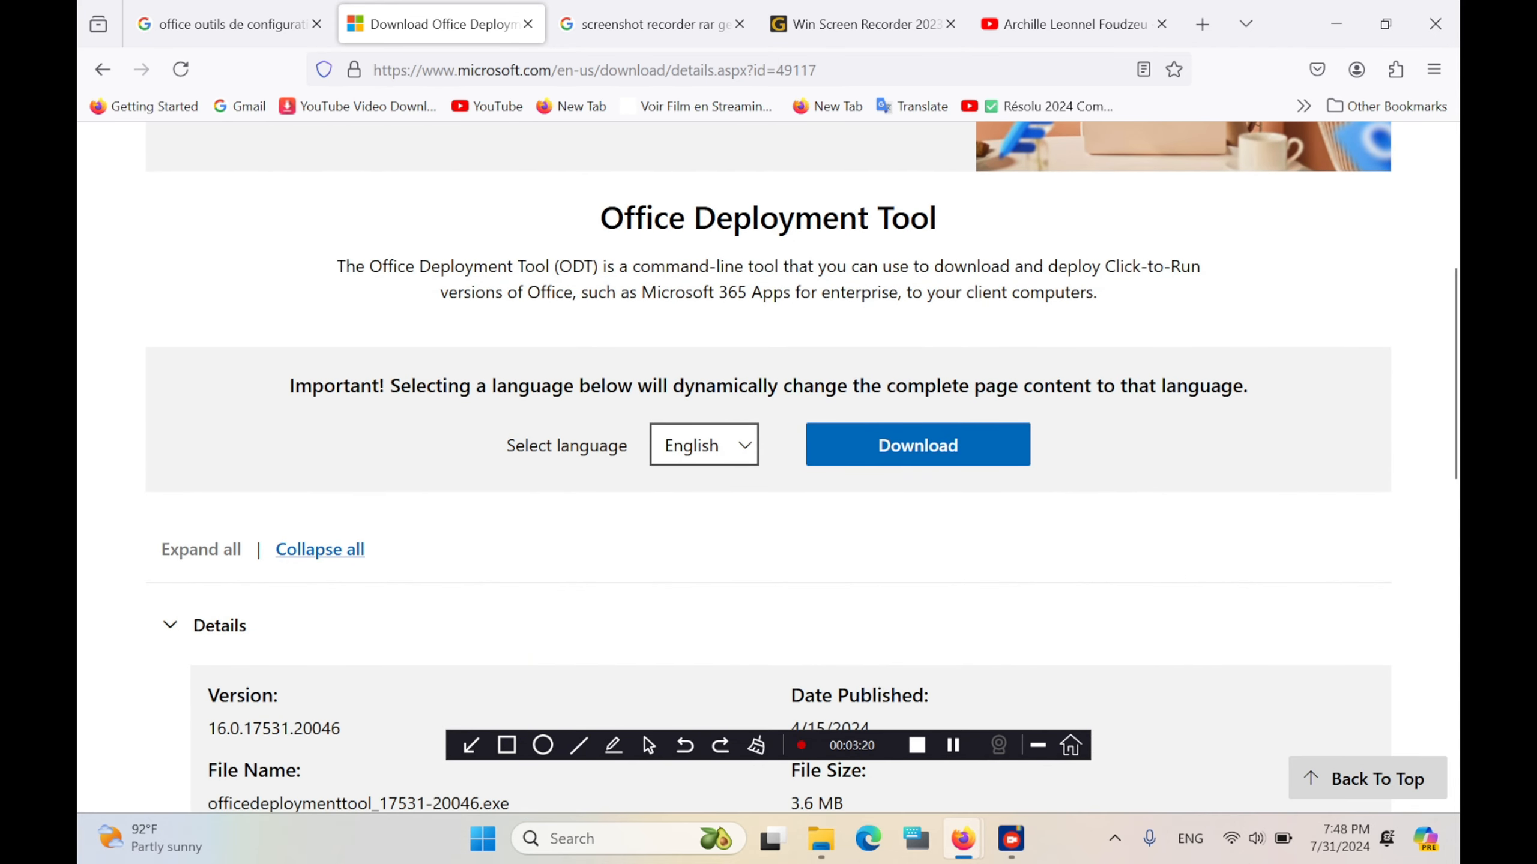
{"action": "scroll", "coordinate": [768, 466], "scroll_direction": "down", "scroll_amount": 6}
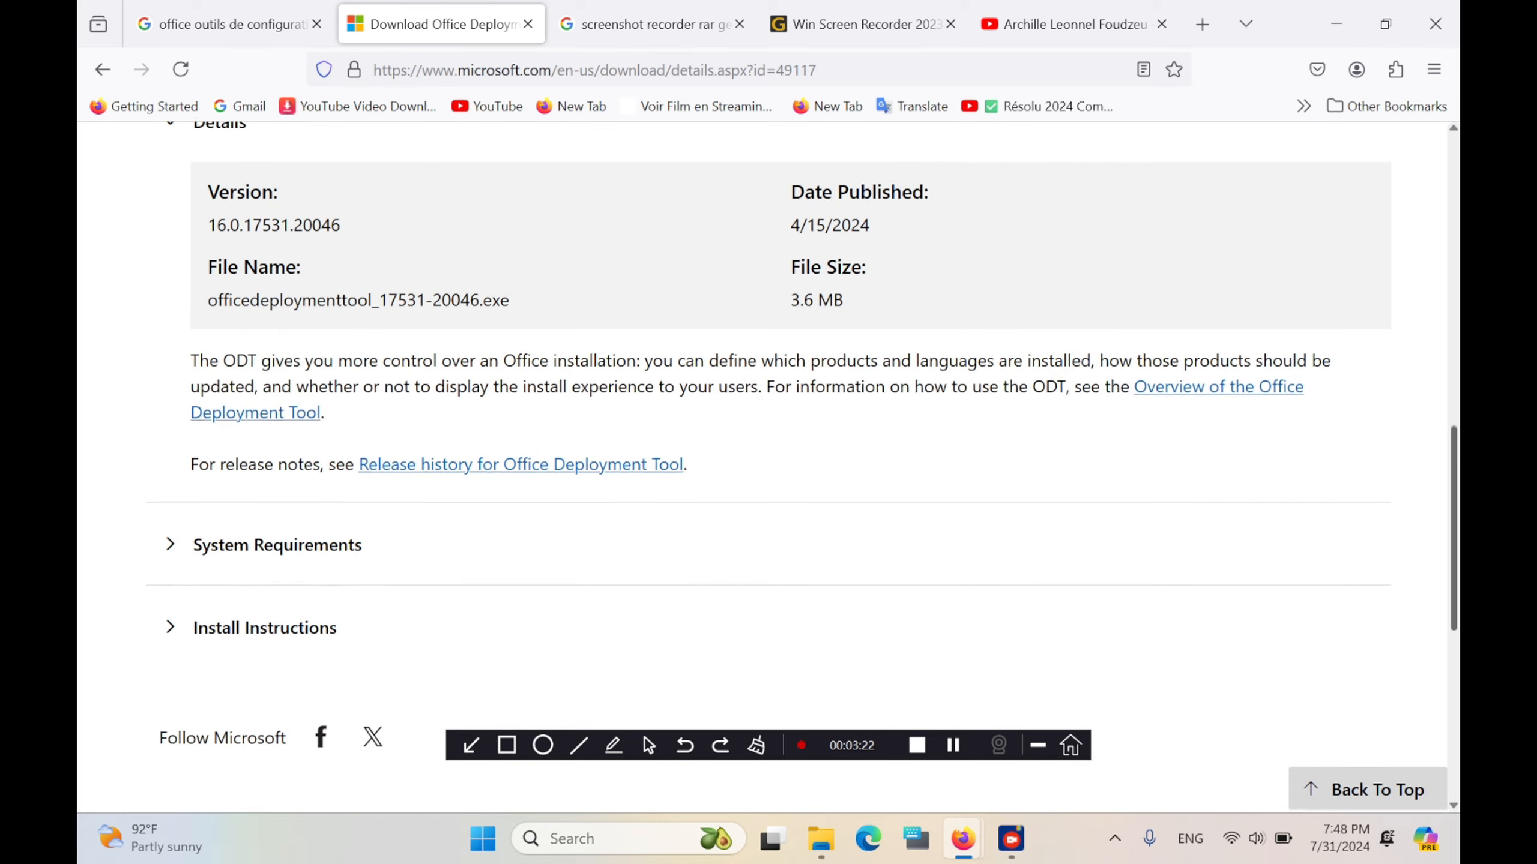
{"action": "scroll", "coordinate": [768, 466], "scroll_direction": "up", "scroll_amount": 6}
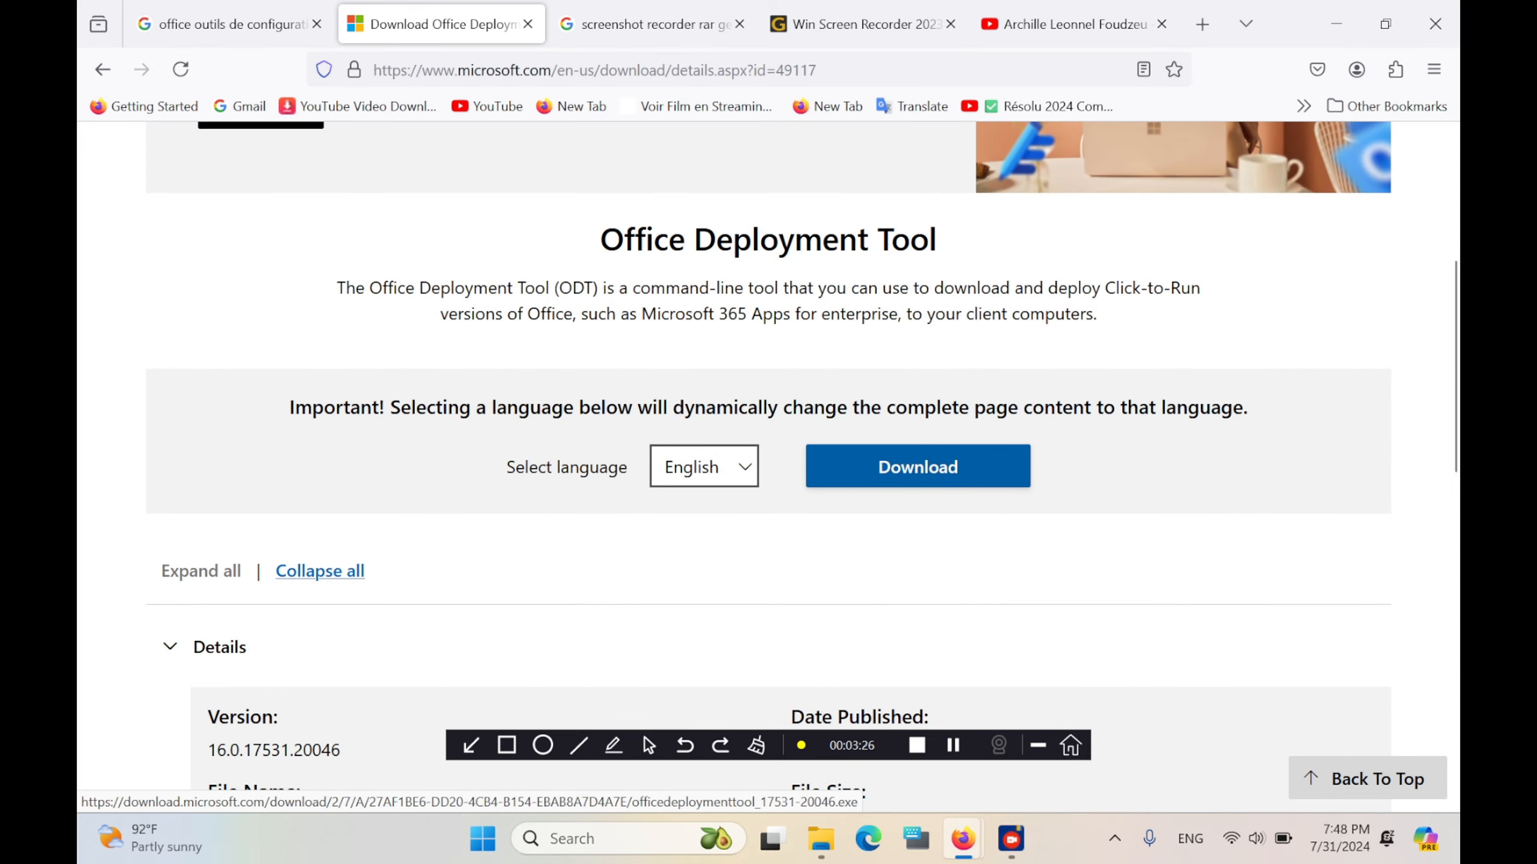
{"action": "left_click", "coordinate": [918, 466]}
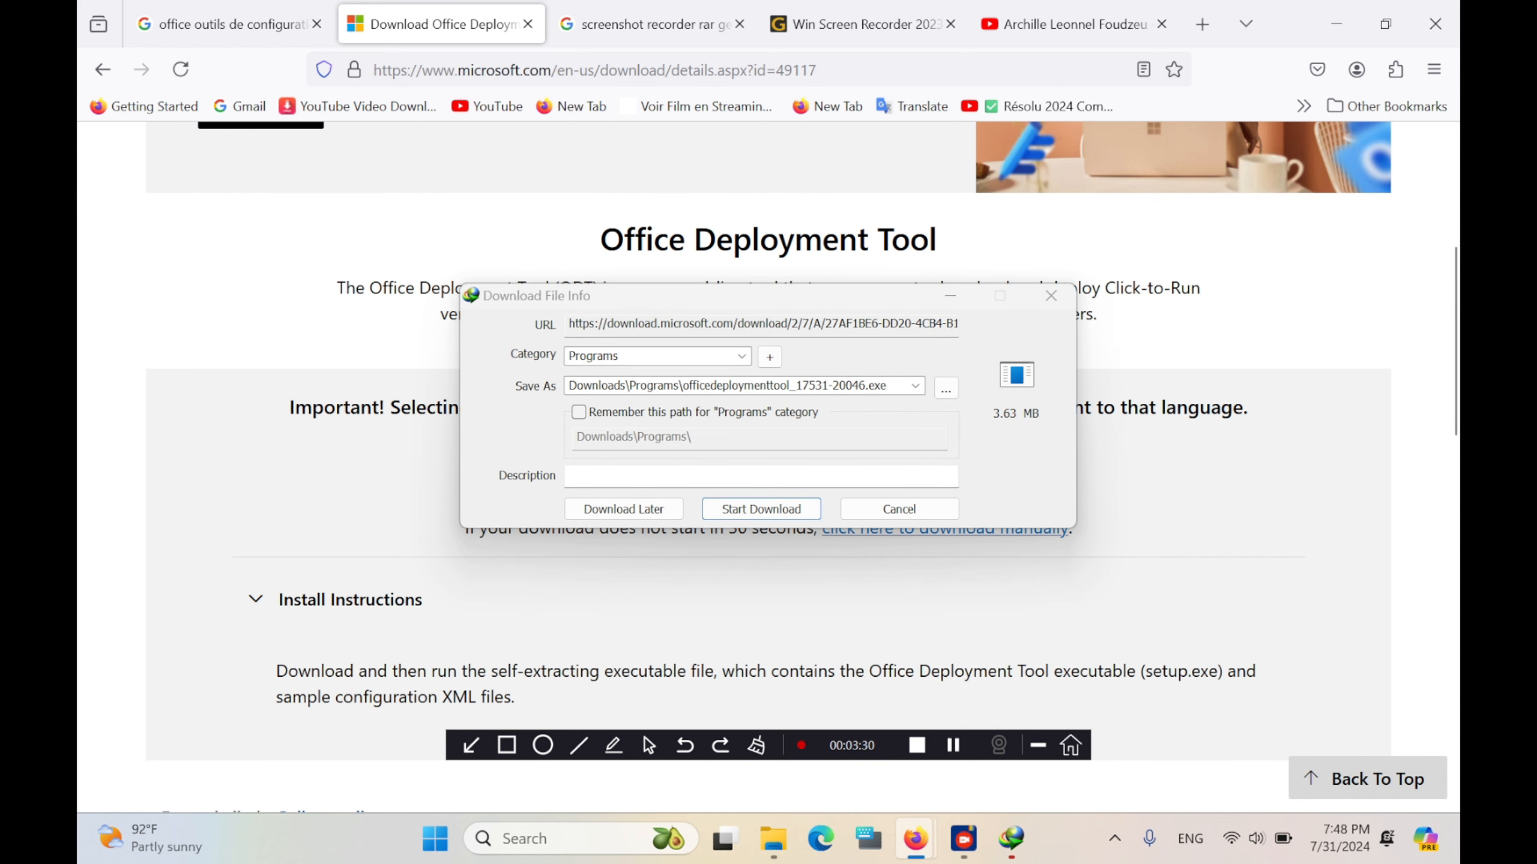
{"action": "key", "text": "Return"}
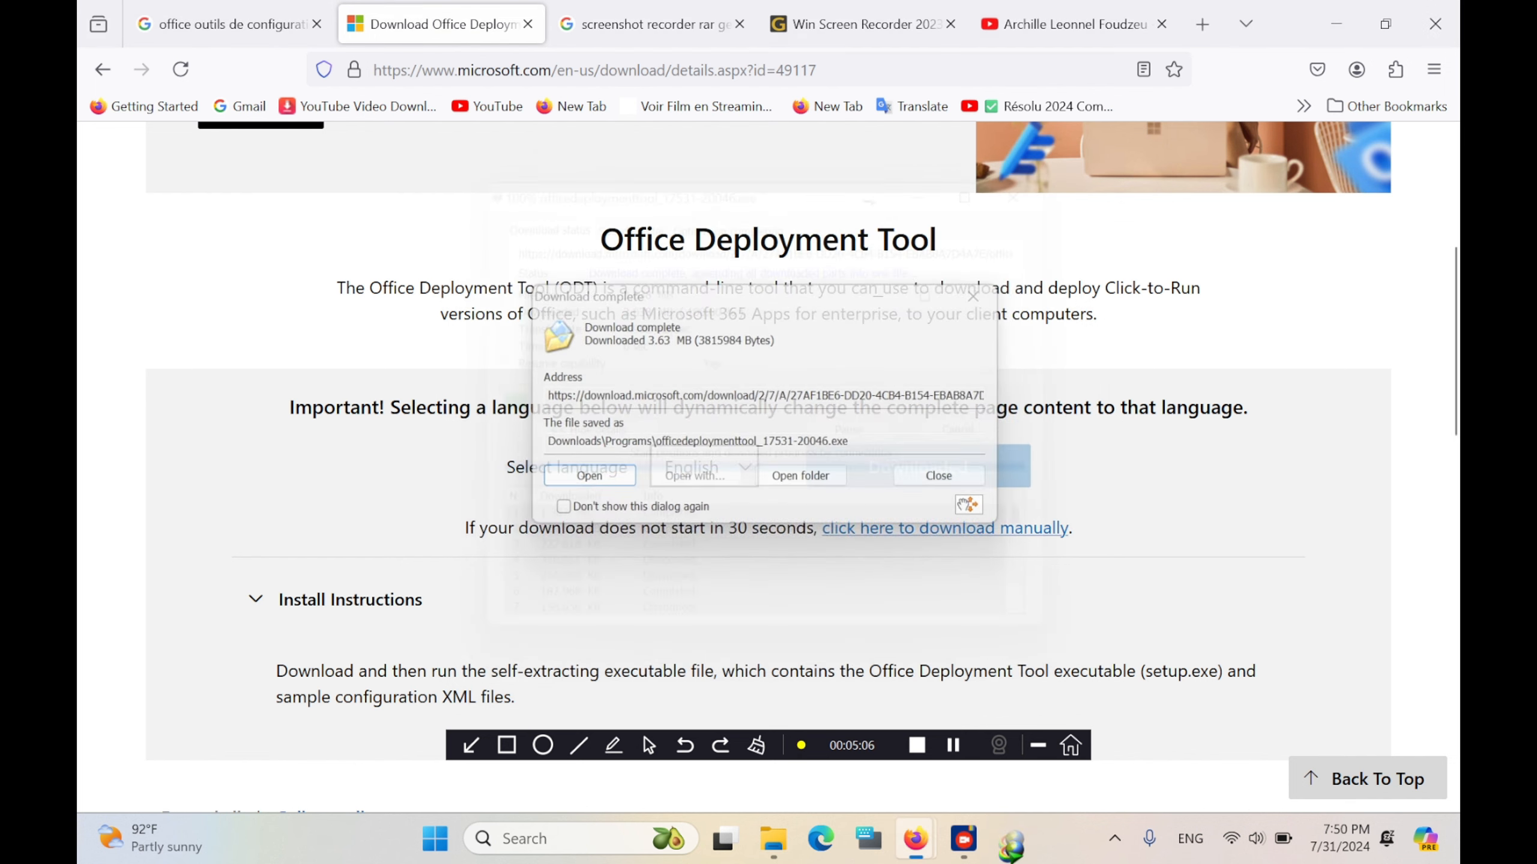
{"action": "left_click", "coordinate": [806, 481]}
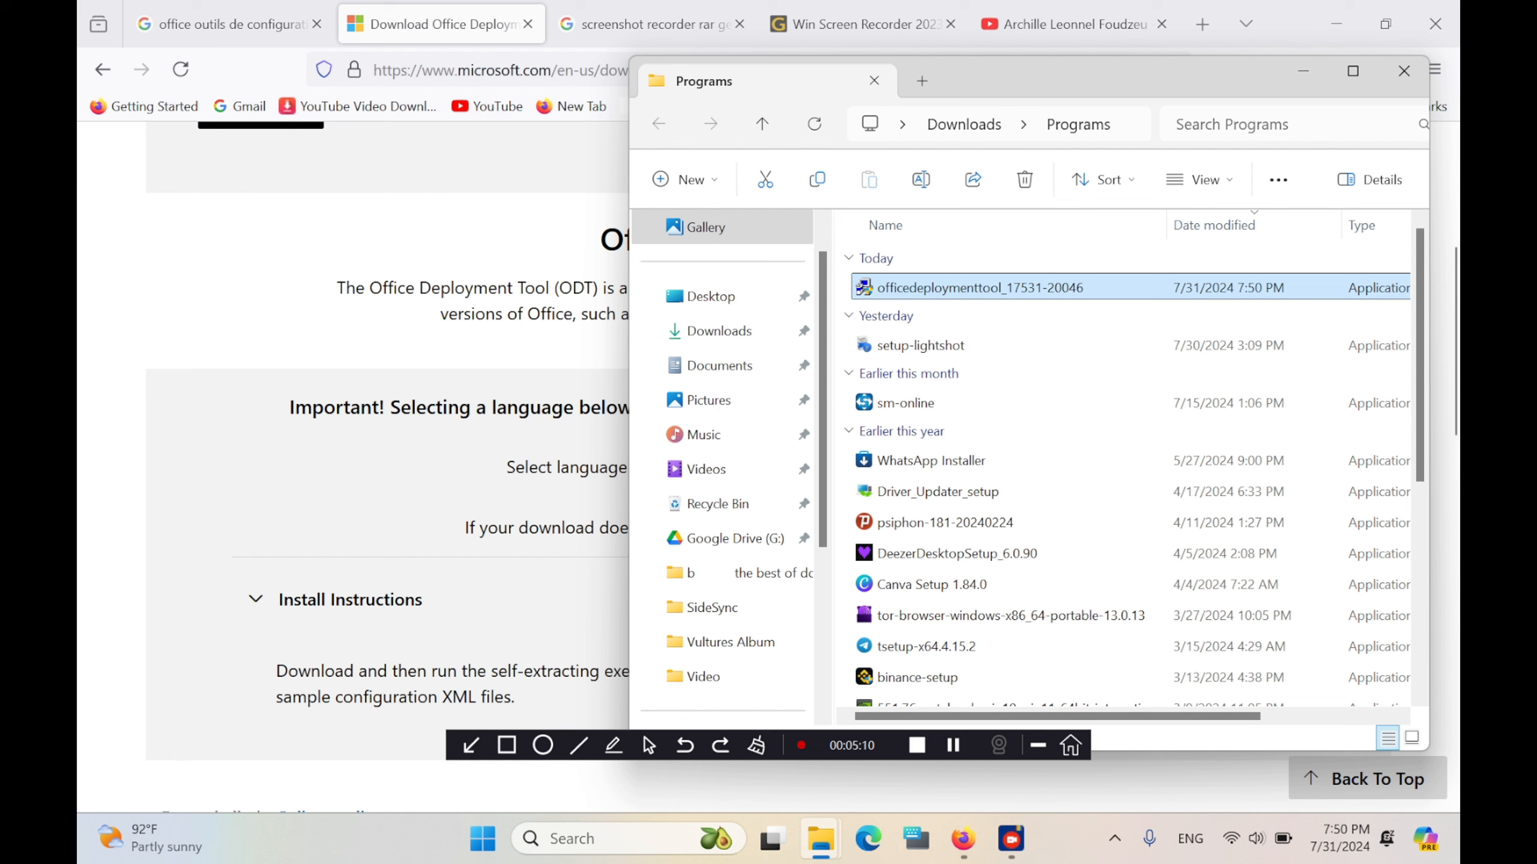
{"action": "right_click", "coordinate": [1015, 289]}
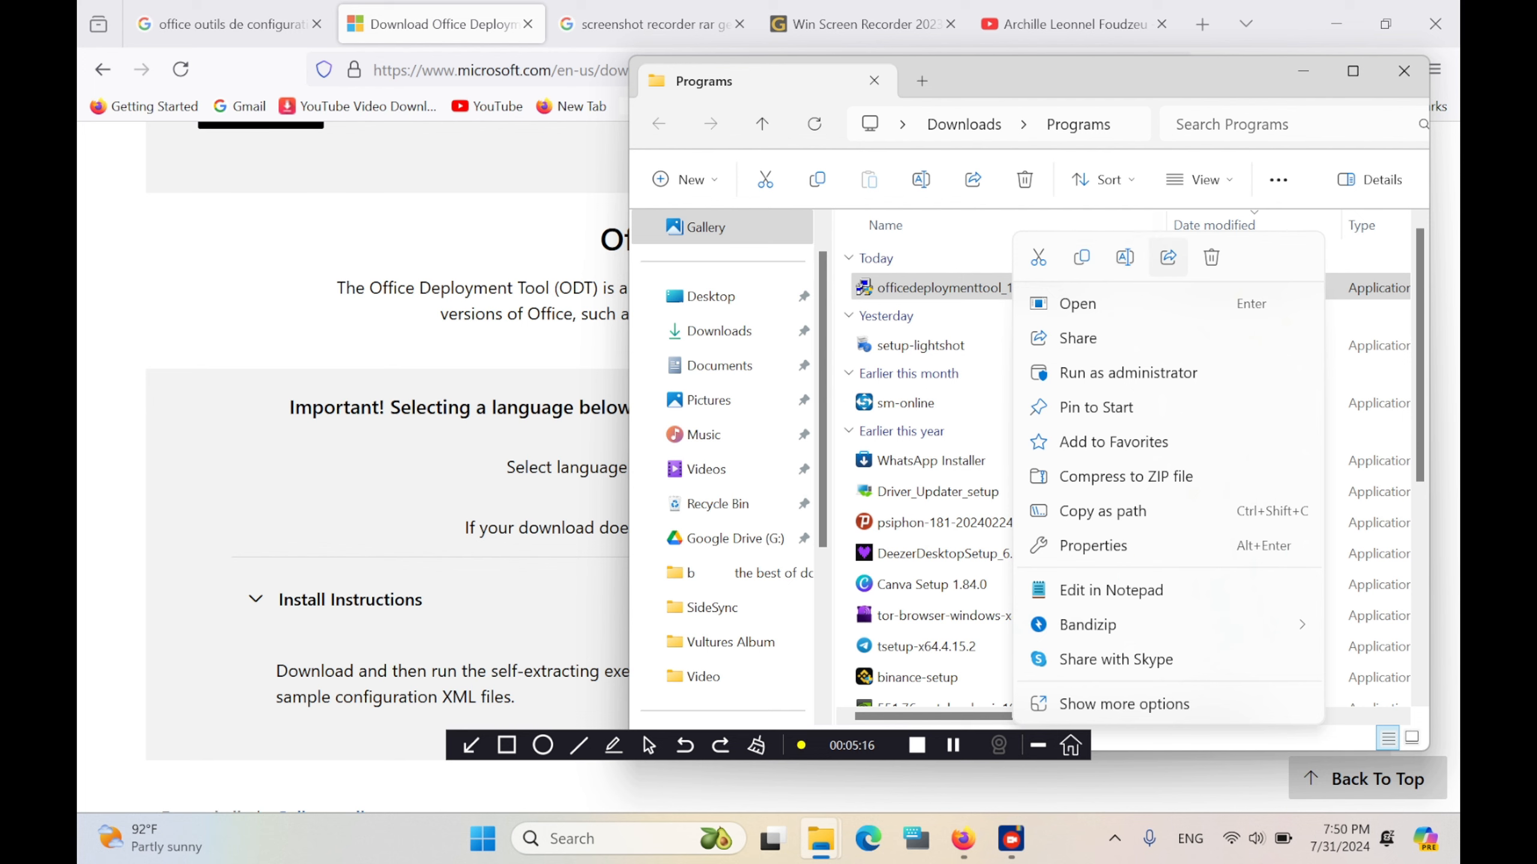
{"action": "left_click", "coordinate": [1129, 373]}
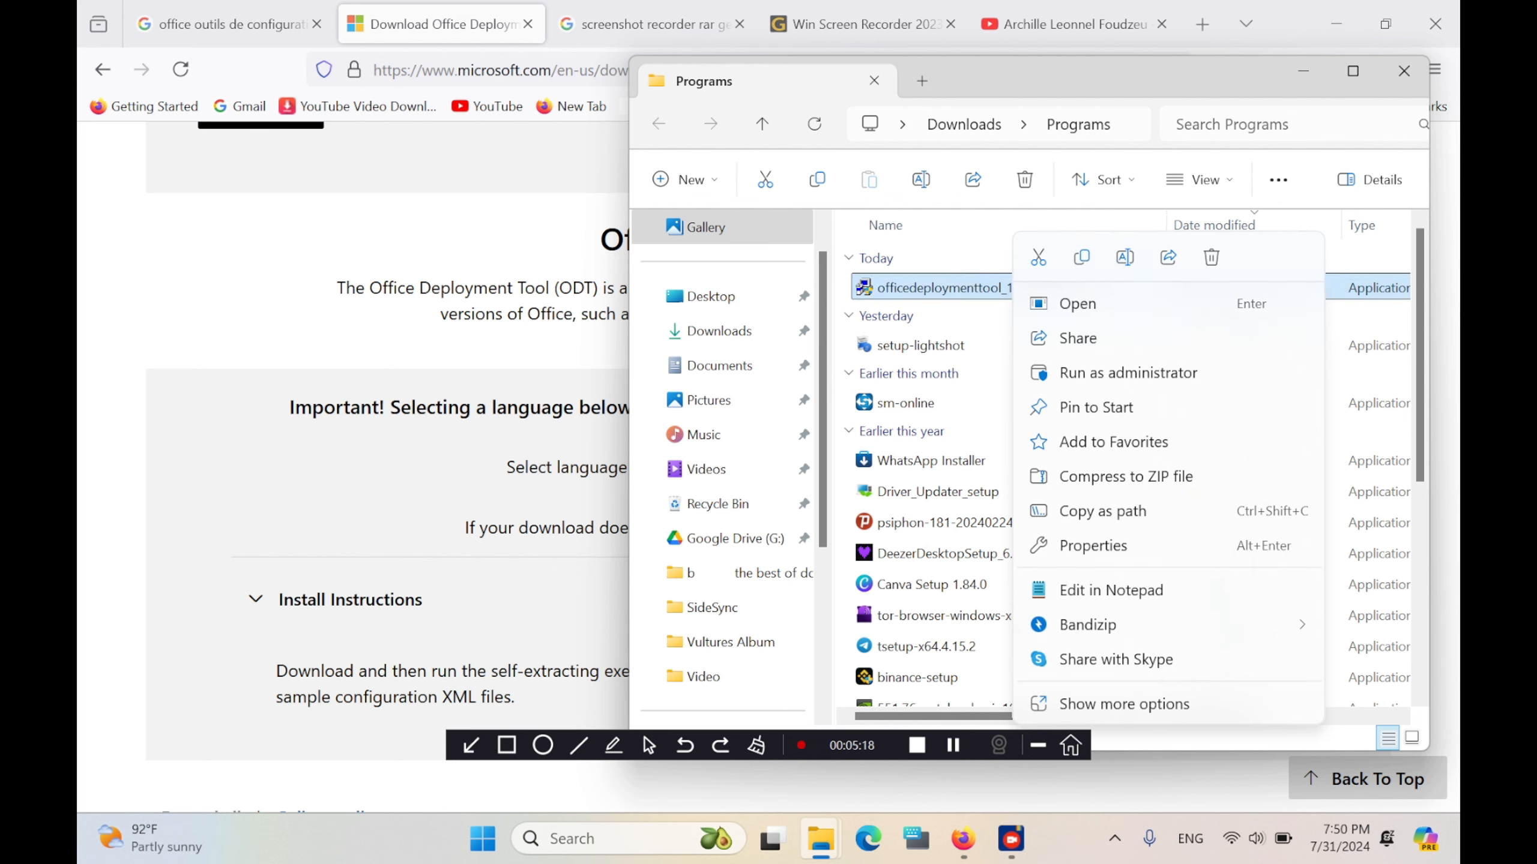
{"action": "left_click", "coordinate": [956, 288]}
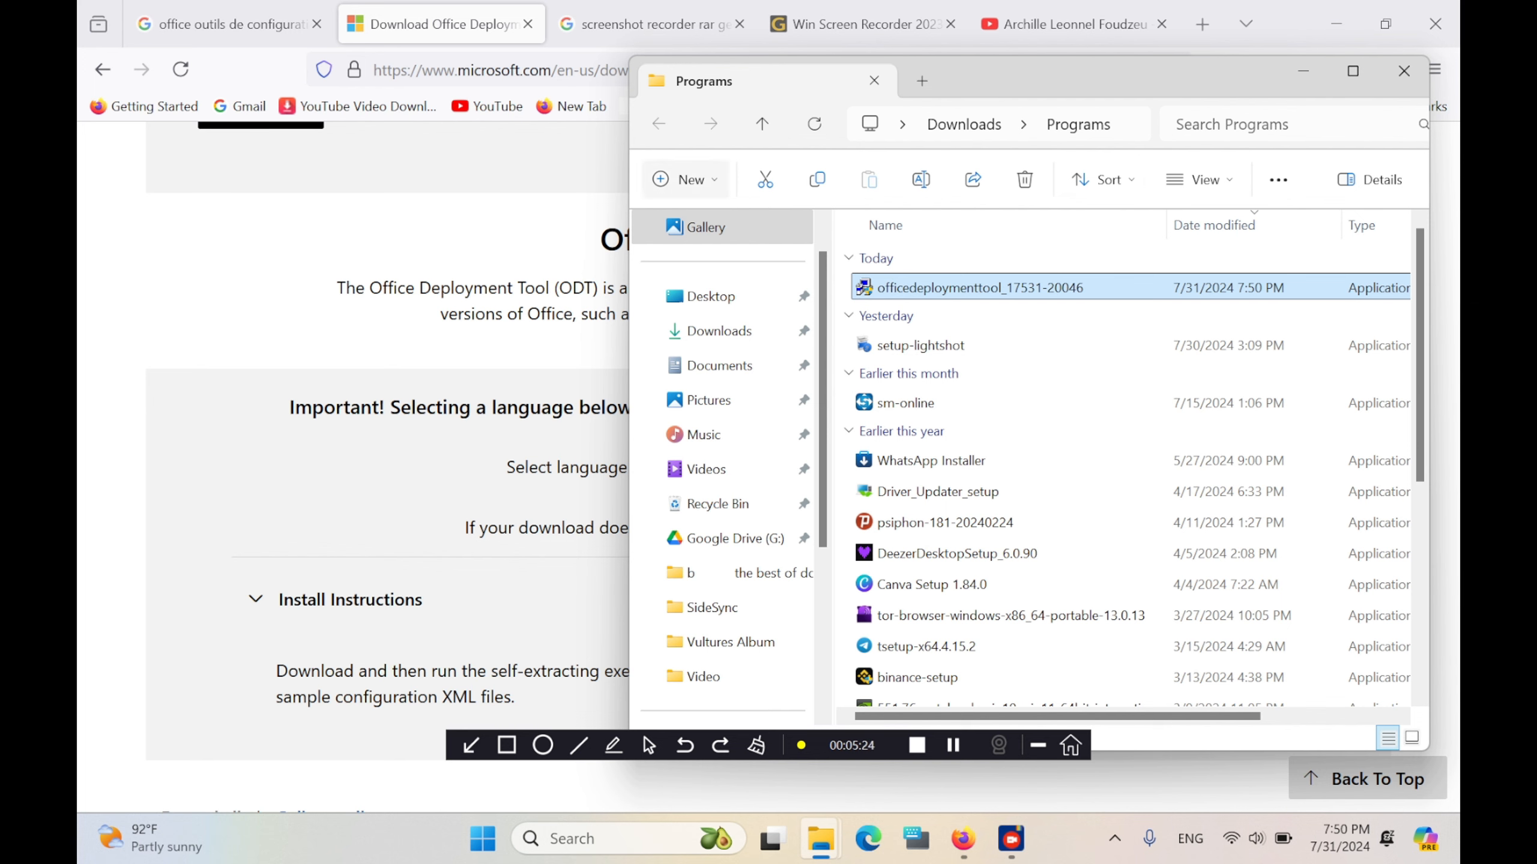
{"action": "left_click", "coordinate": [684, 179]}
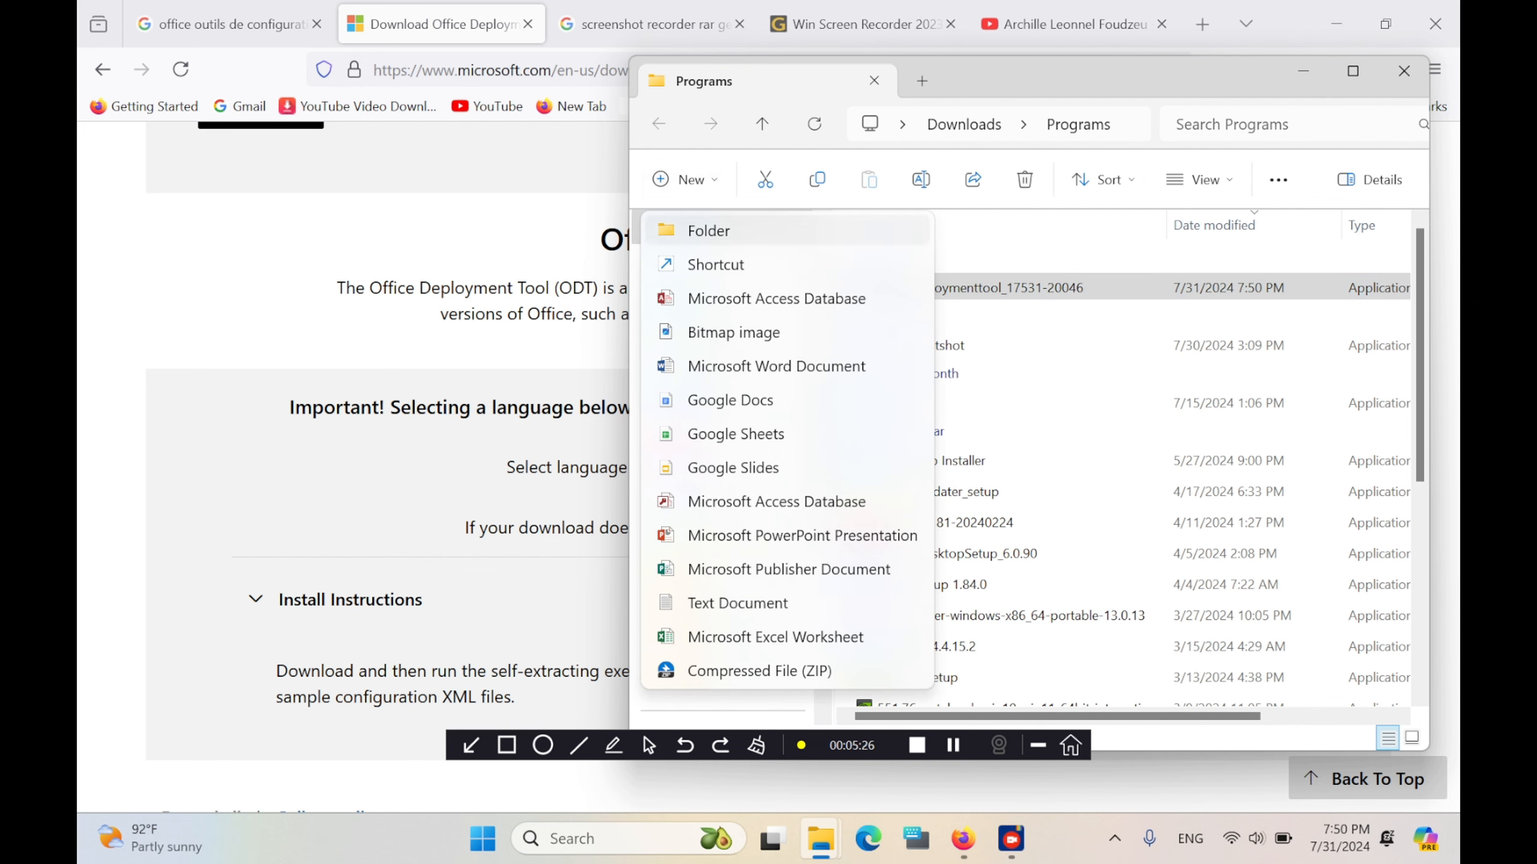
{"action": "left_click", "coordinate": [708, 231]}
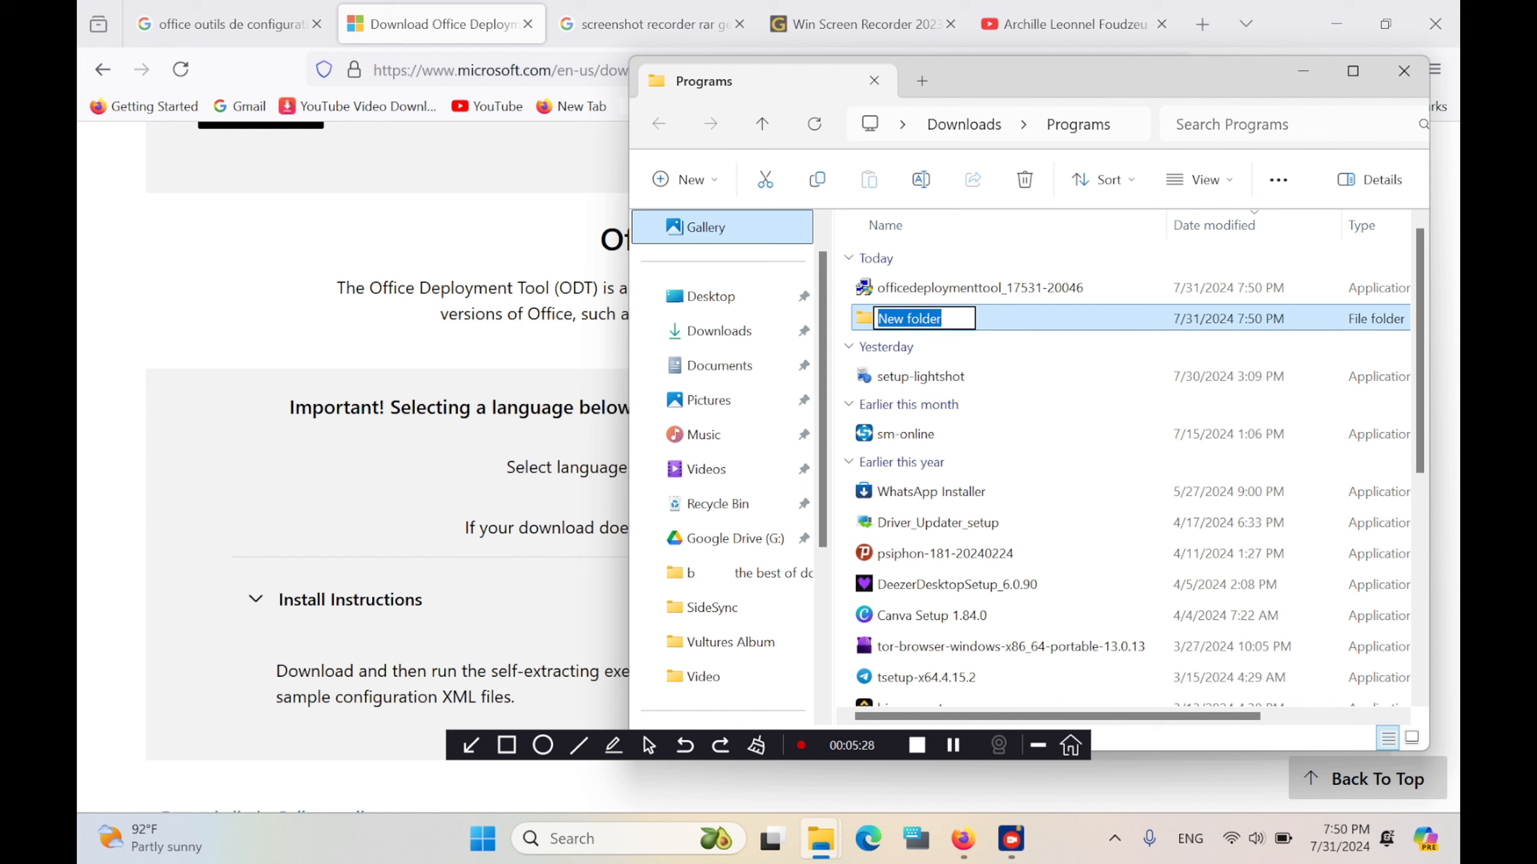
{"action": "type", "text": "Office 2021"}
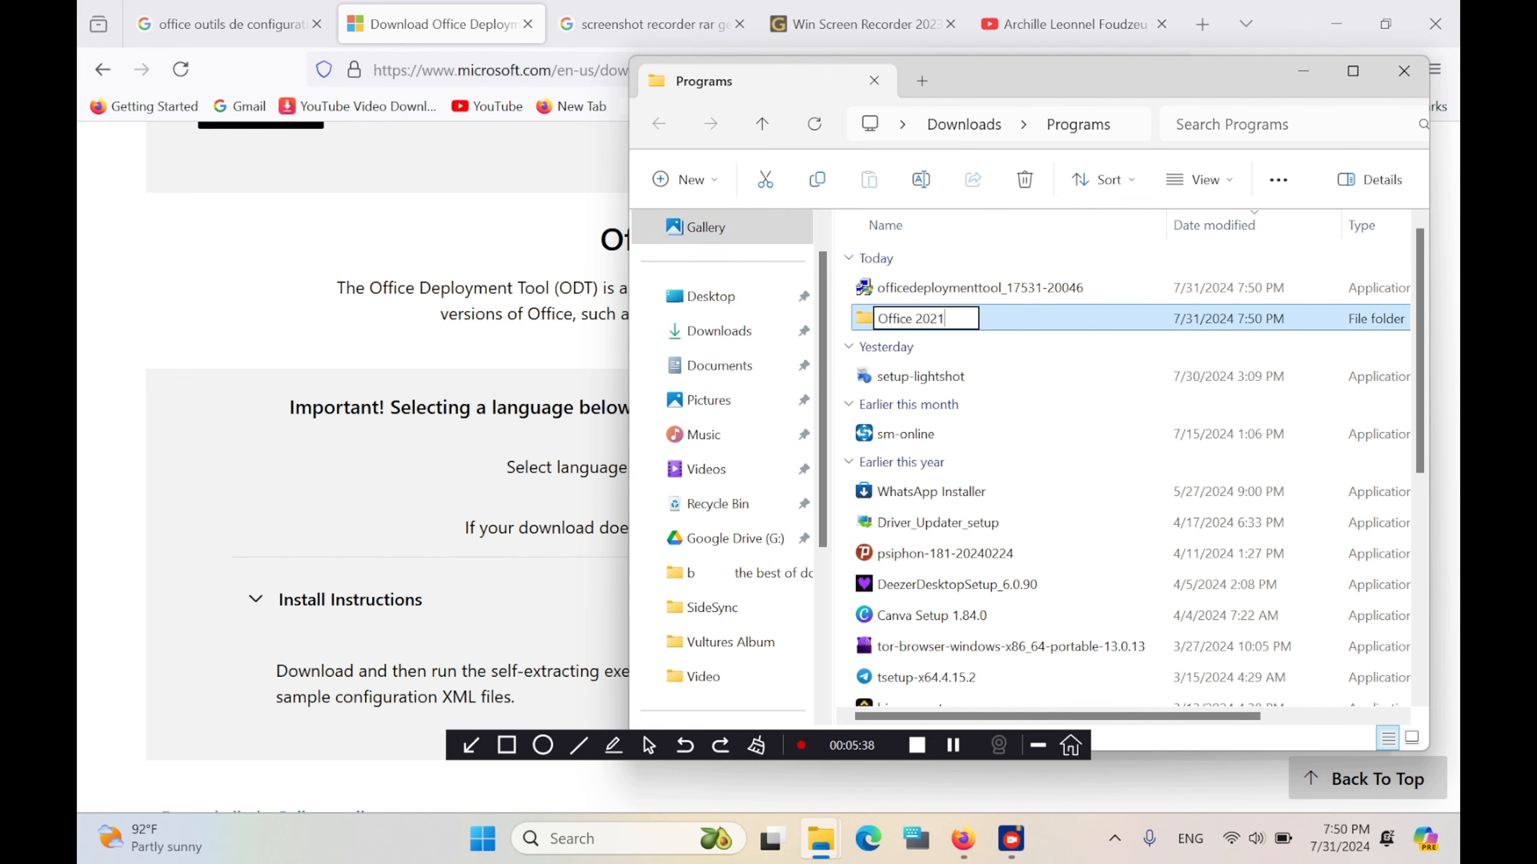
{"action": "key", "text": "Return"}
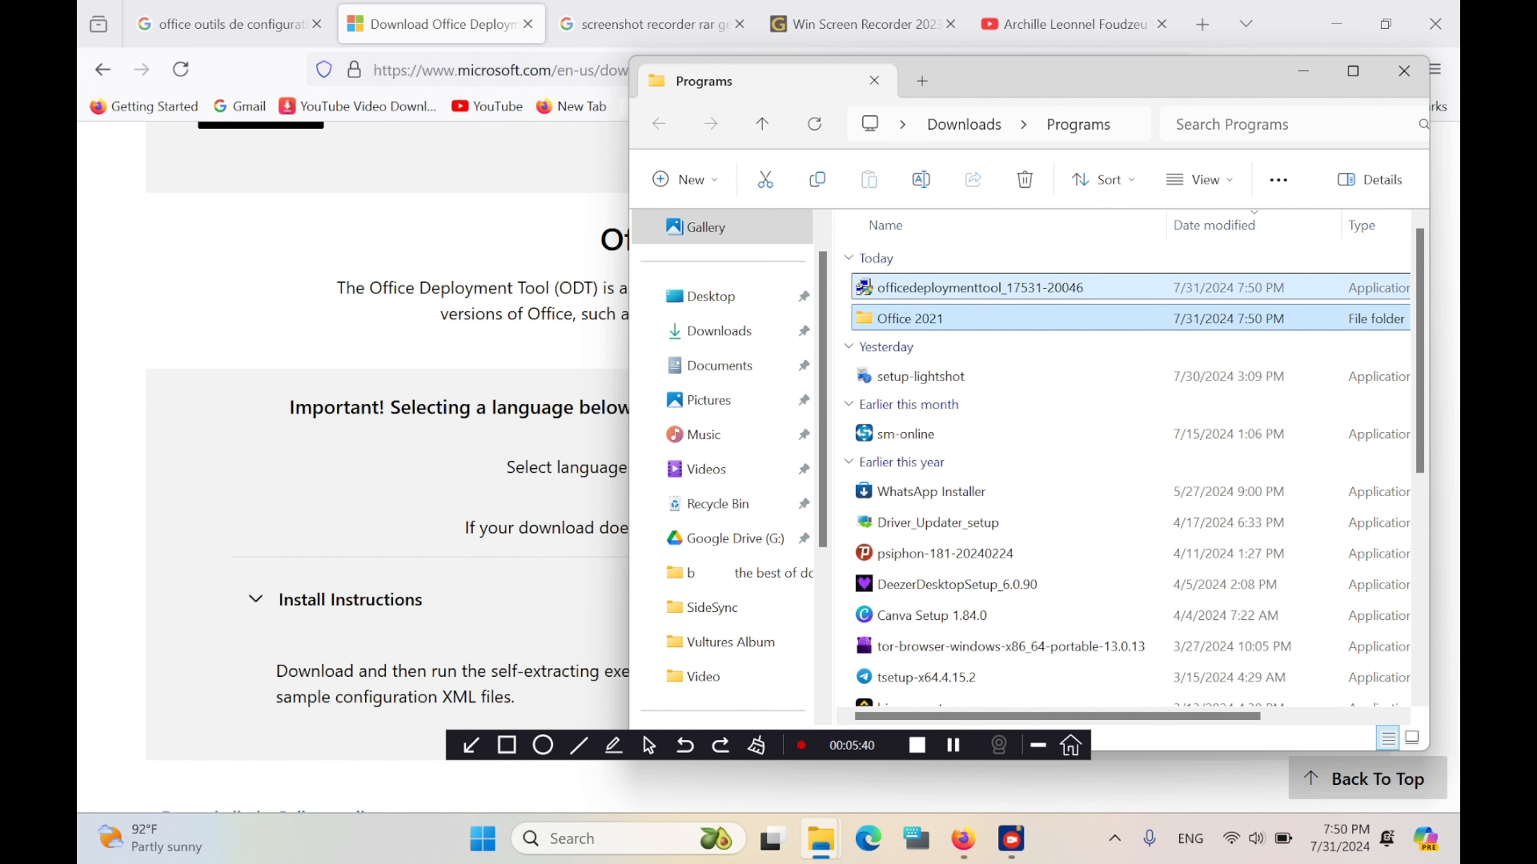
{"action": "left_click", "coordinate": [980, 288]}
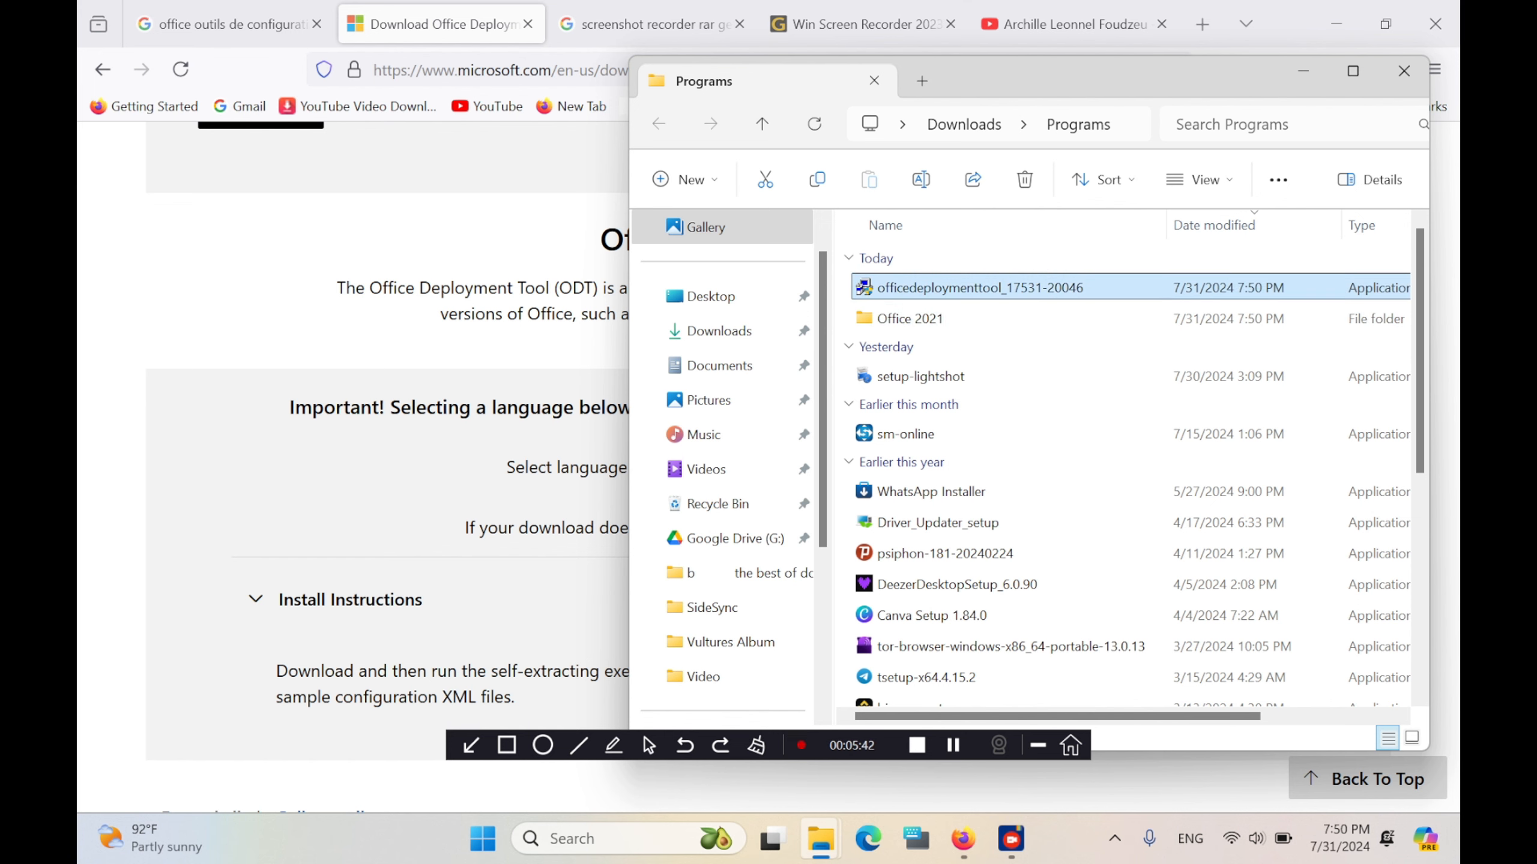
{"action": "left_click_drag", "start_coordinate": [980, 287], "coordinate": [914, 319]}
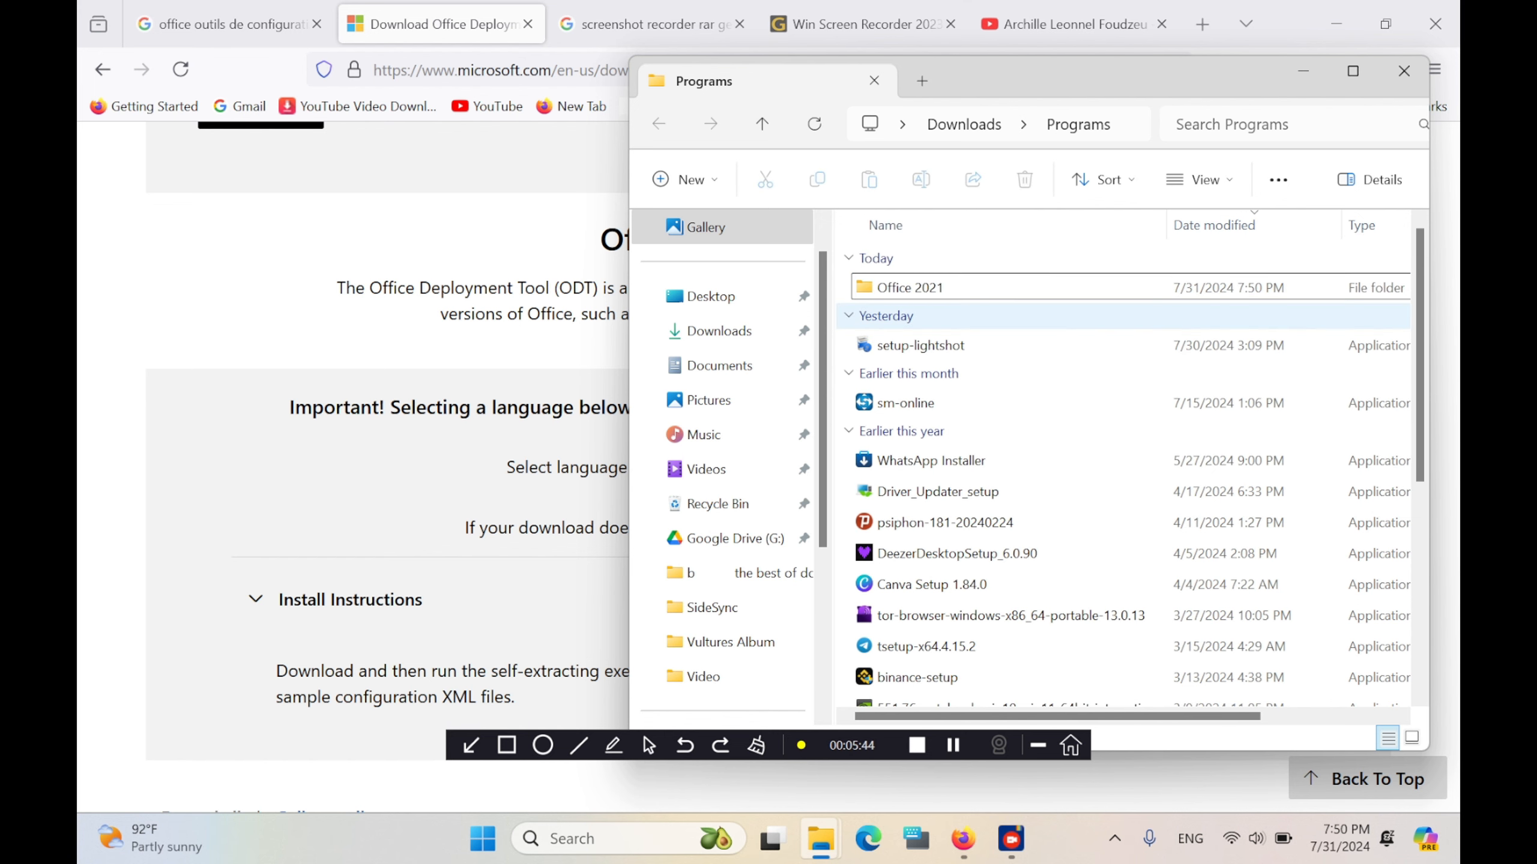
Step: Switch to the browser and open the Microsoft Learn article on configuration options for the Office Deployment Tool
{"action": "key", "text": "alt+Tab"}
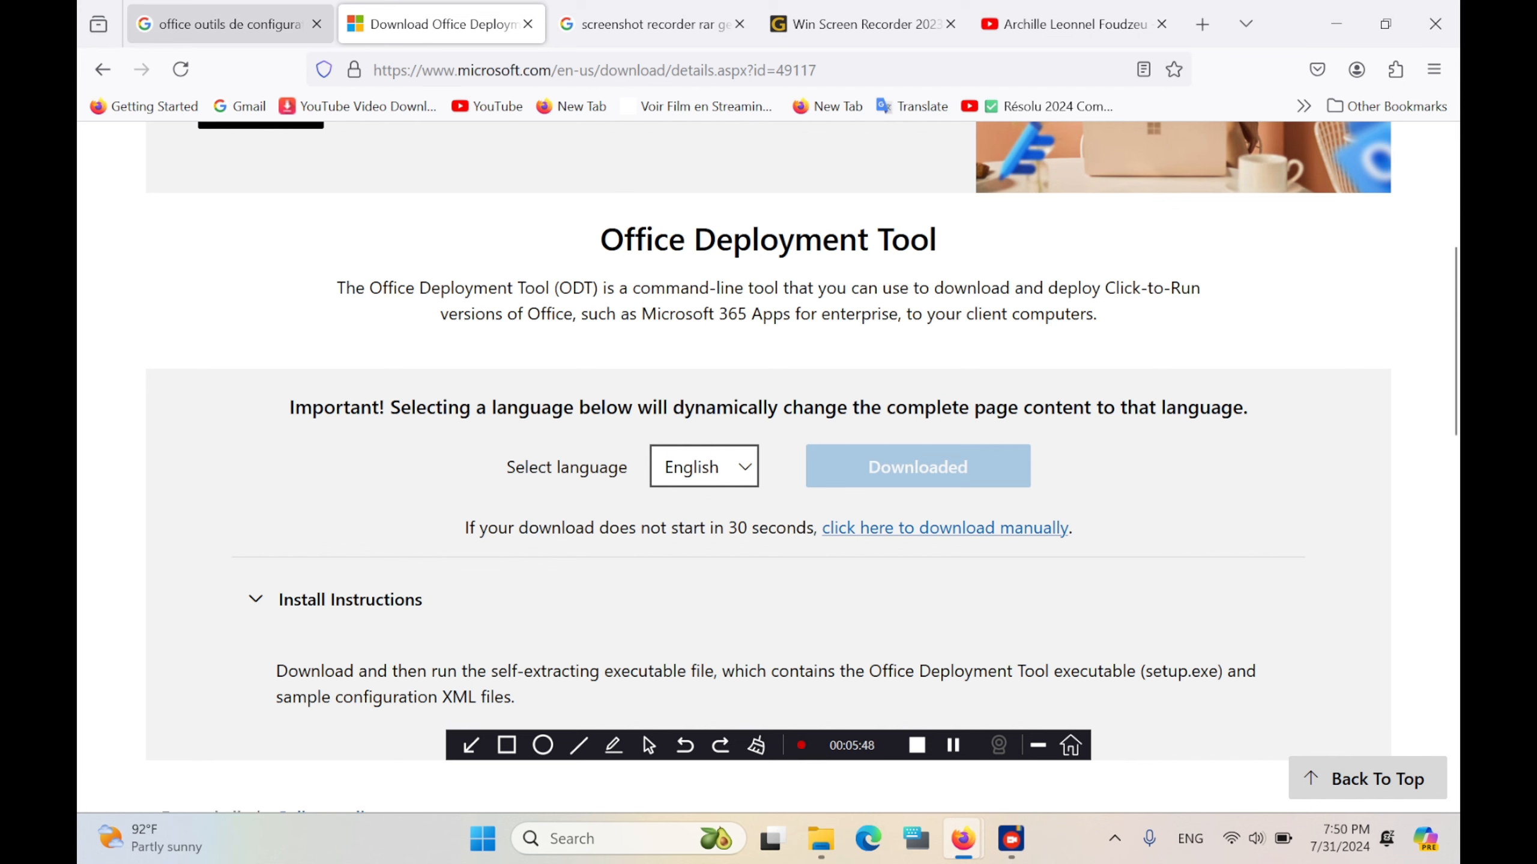
{"action": "left_click", "coordinate": [251, 24]}
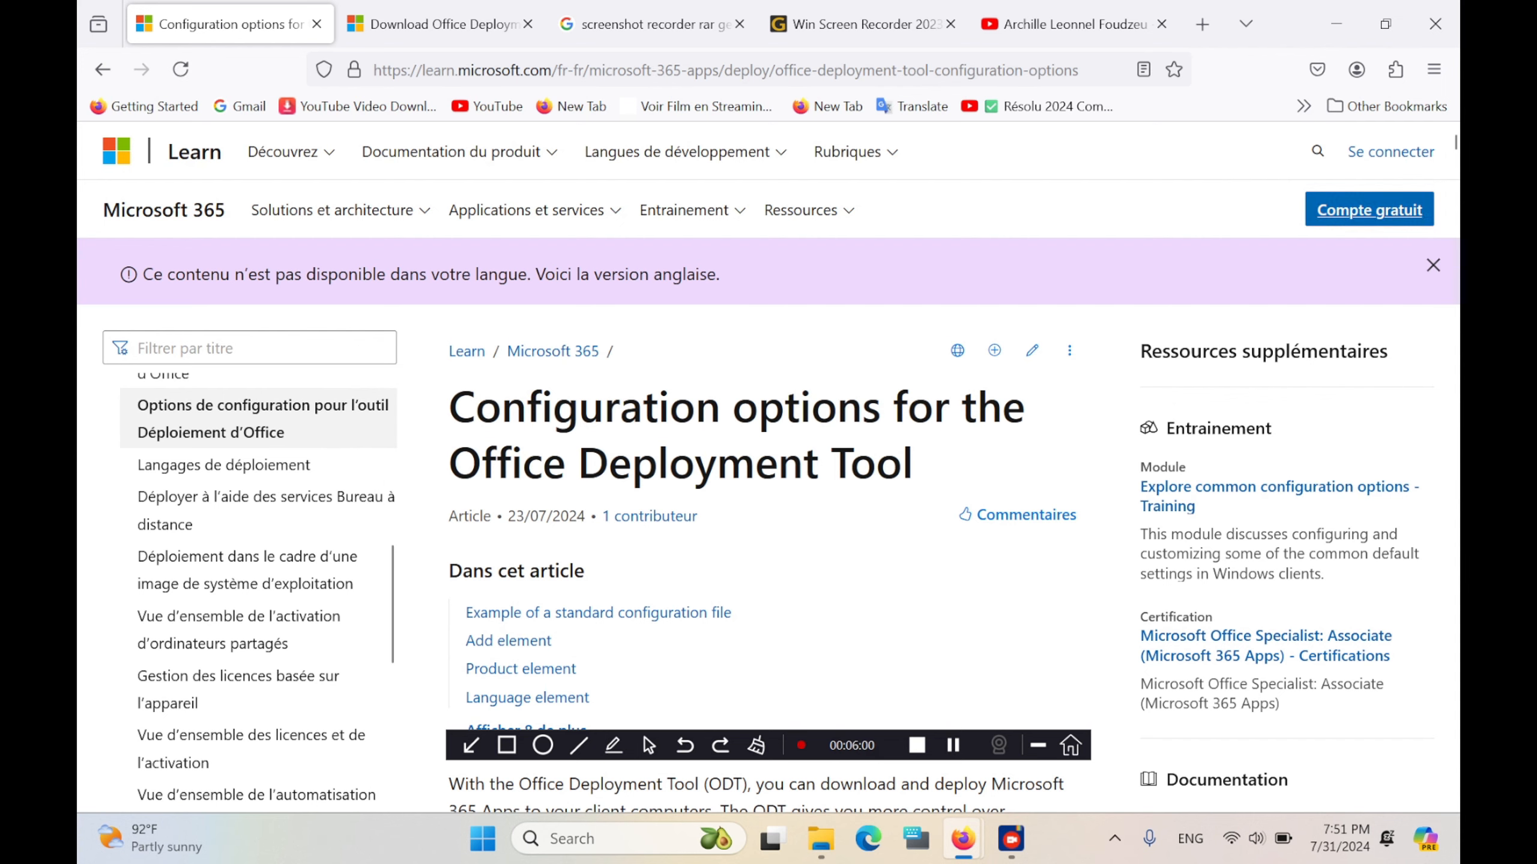
{"action": "scroll", "coordinate": [1277, 173], "scroll_direction": "down", "scroll_amount": 5}
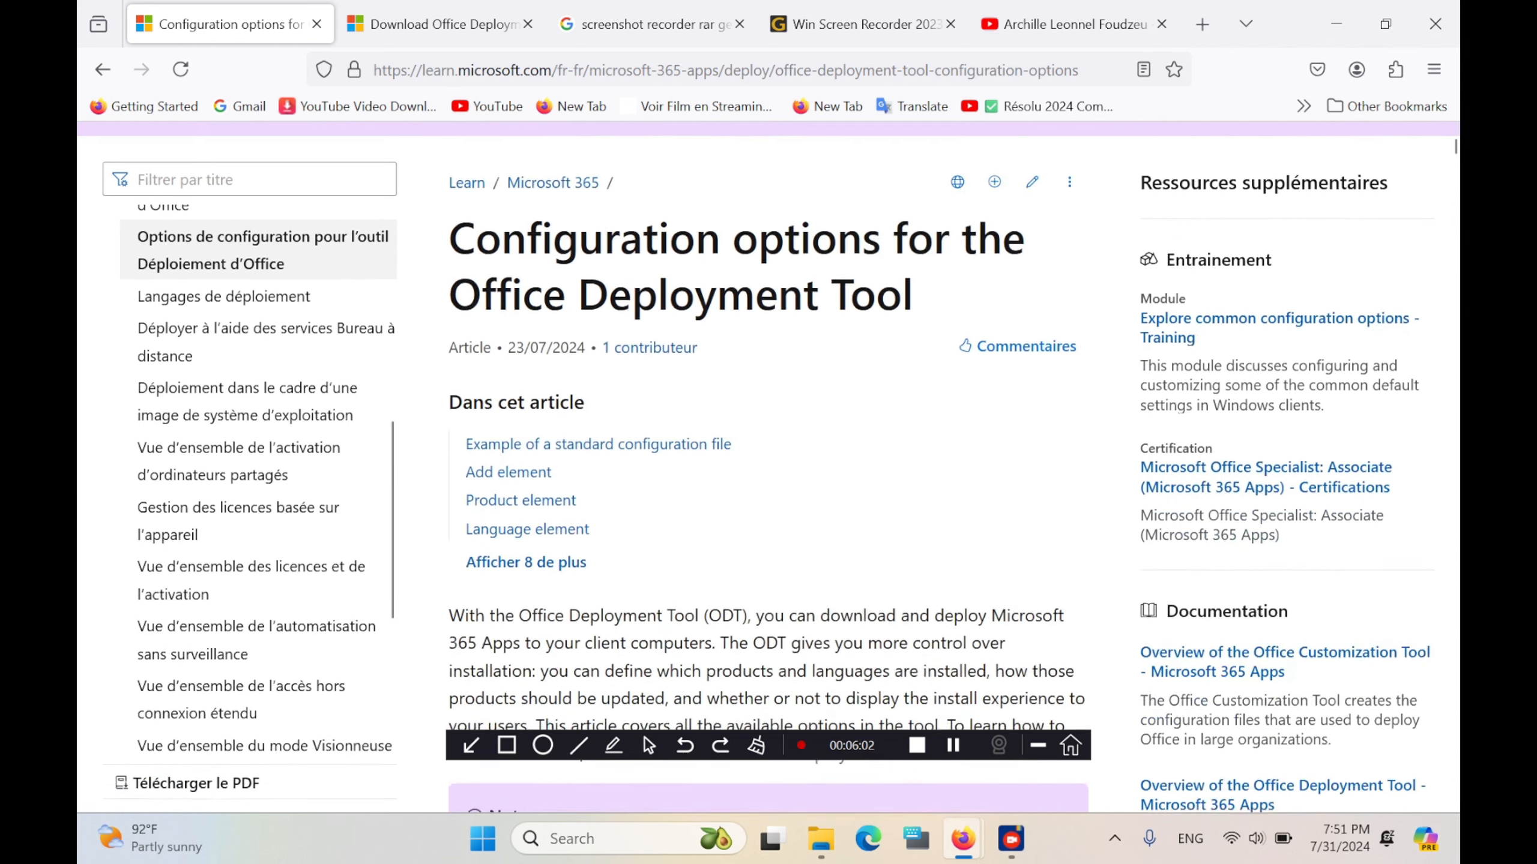
{"action": "scroll", "coordinate": [1277, 172], "scroll_direction": "down", "scroll_amount": 8}
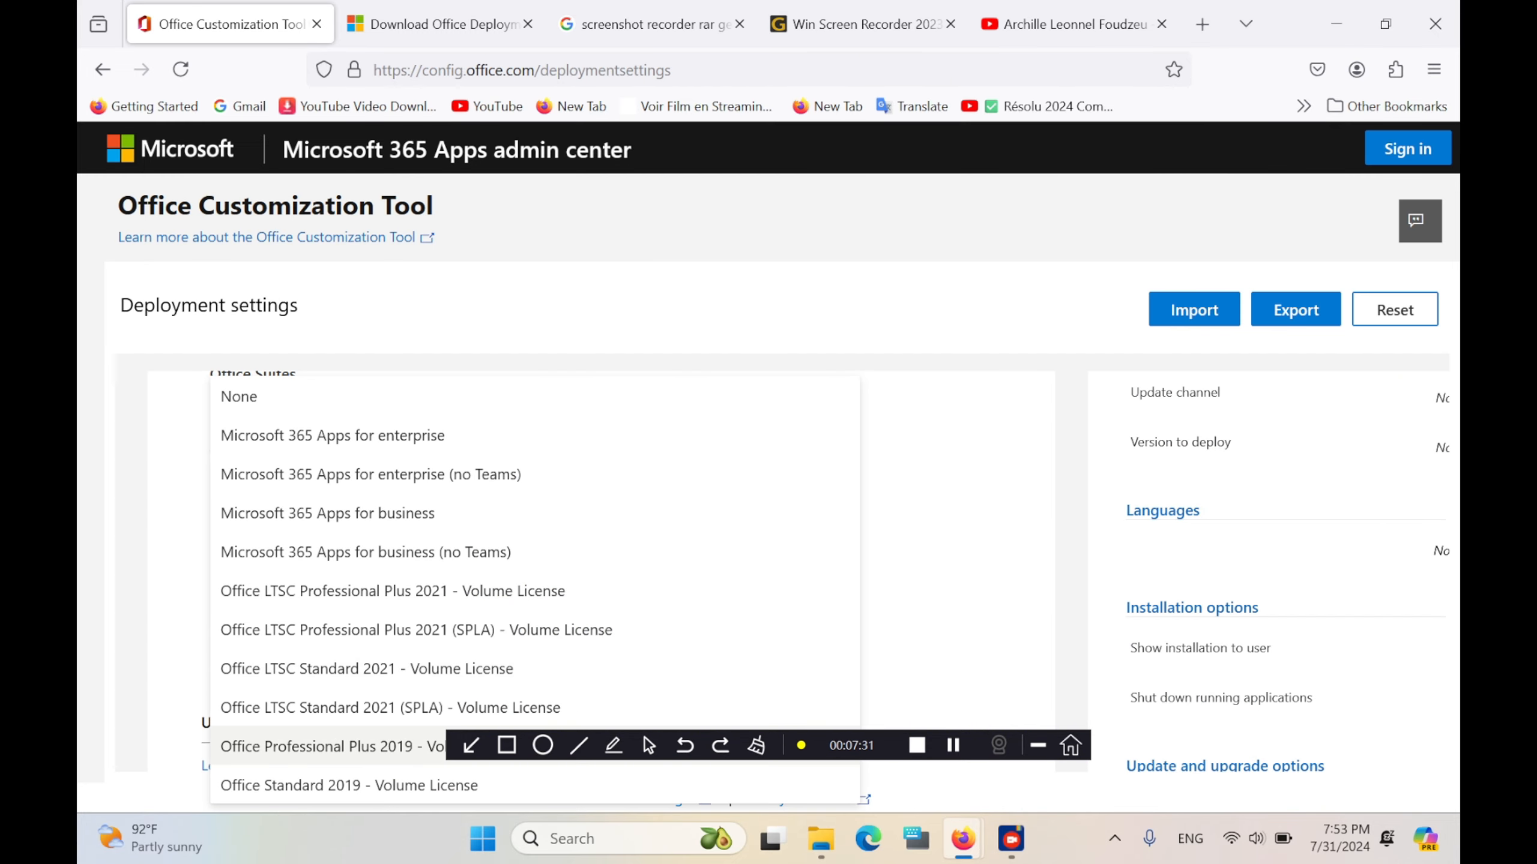
Step: Choose Office LTSC Professional Plus 2021 - Volume License as the Office suite in the deployment settings
{"action": "key", "text": "Down"}
{"action": "key", "text": "Down"}
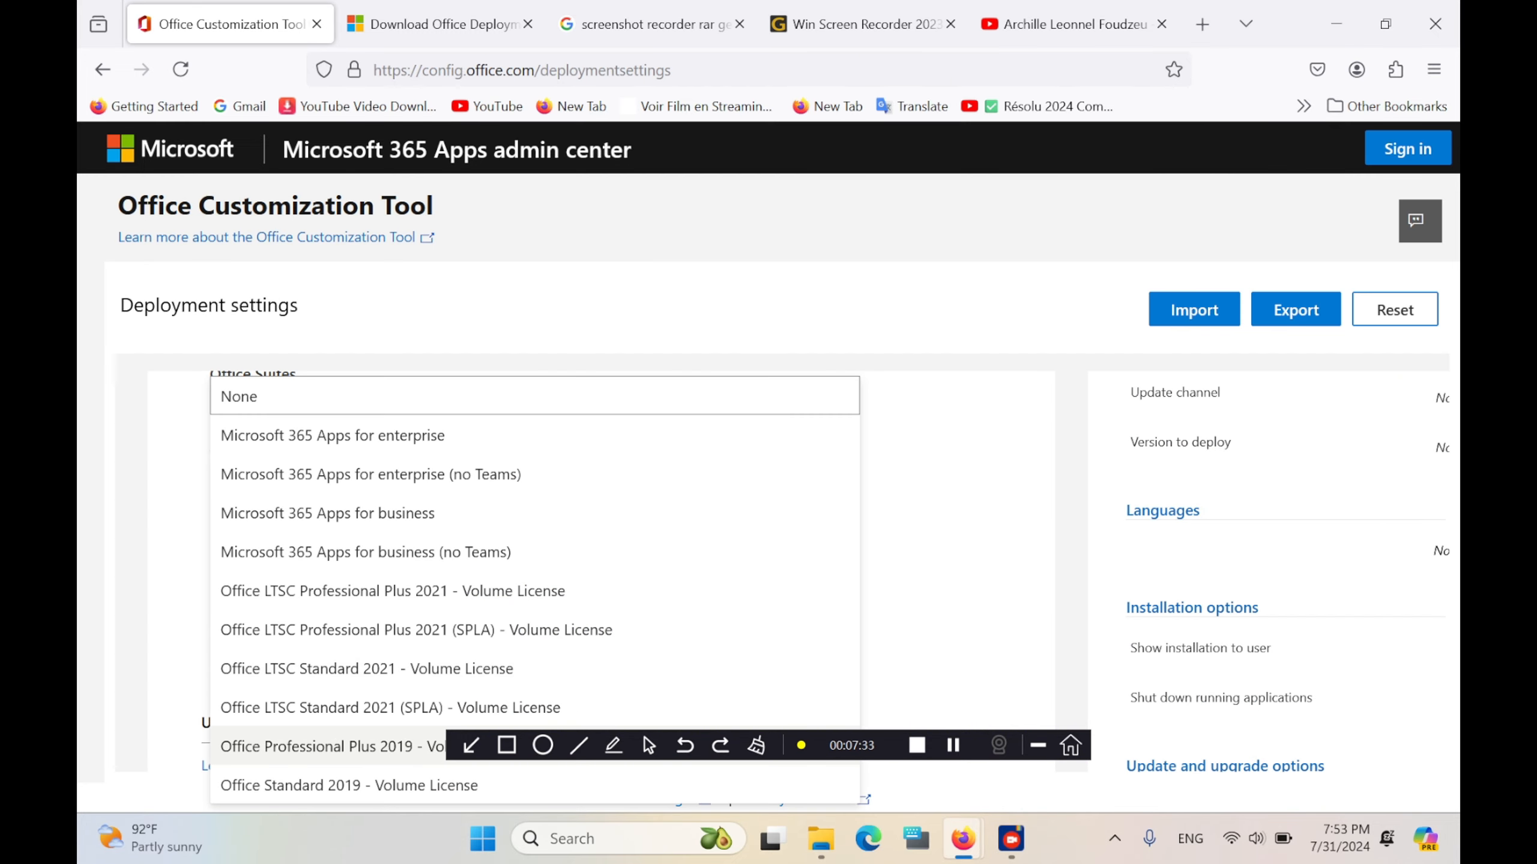
{"action": "key", "text": "Down"}
{"action": "key", "text": "Down"}
{"action": "key", "text": "Down"}
{"action": "key", "text": "Down"}
{"action": "key", "text": "Down"}
{"action": "key", "text": "Down"}
{"action": "key", "text": "Down"}
{"action": "key", "text": "Down"}
{"action": "key", "text": "Down"}
{"action": "key", "text": "Down"}
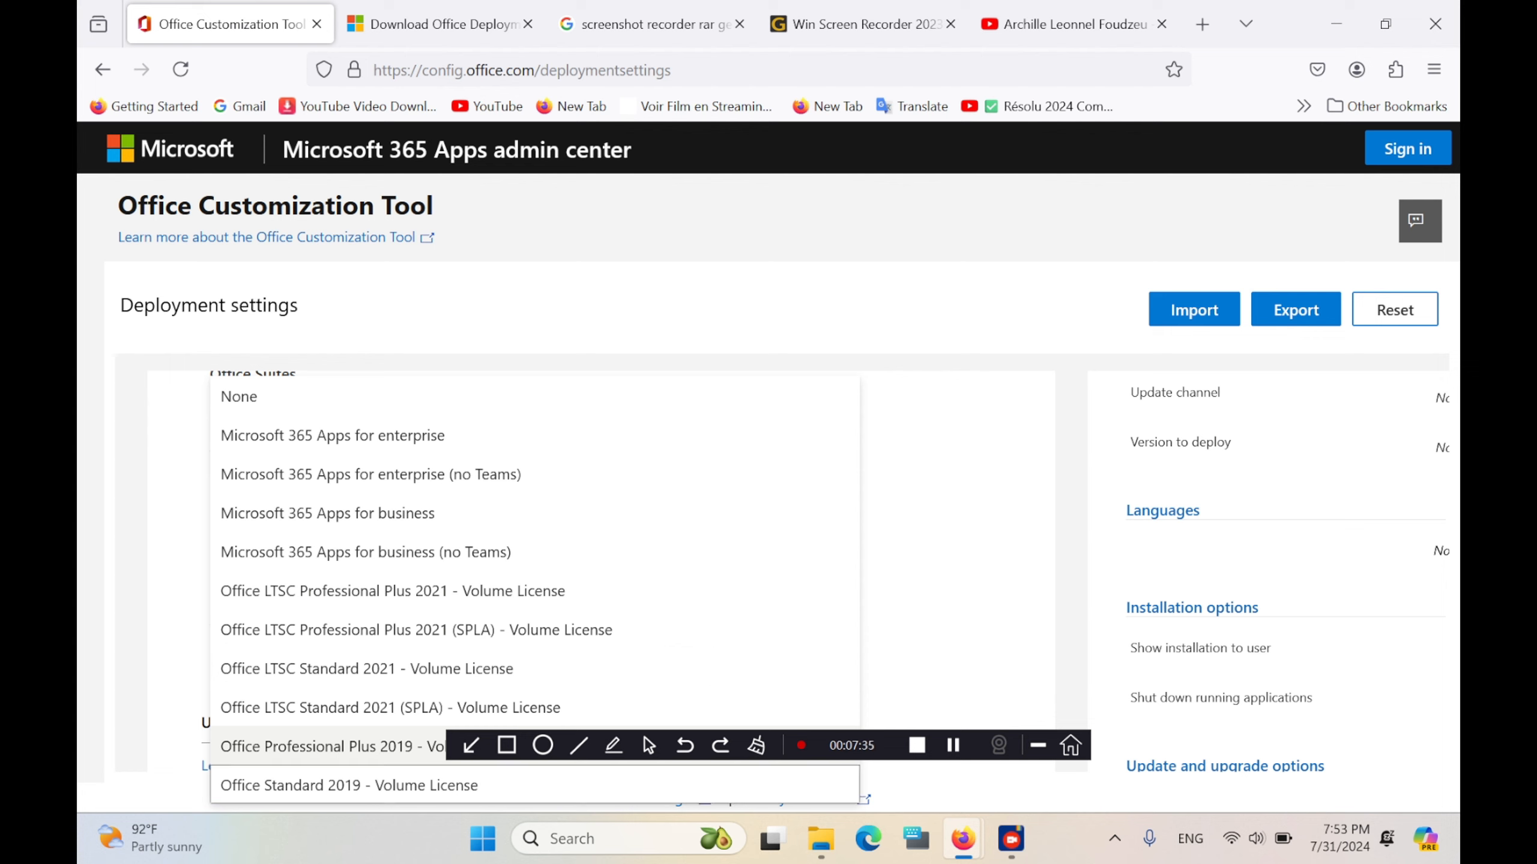
{"action": "key", "text": "Down"}
{"action": "key", "text": "Down"}
{"action": "key", "text": "Down"}
{"action": "key", "text": "Down"}
{"action": "key", "text": "Down"}
{"action": "key", "text": "Down"}
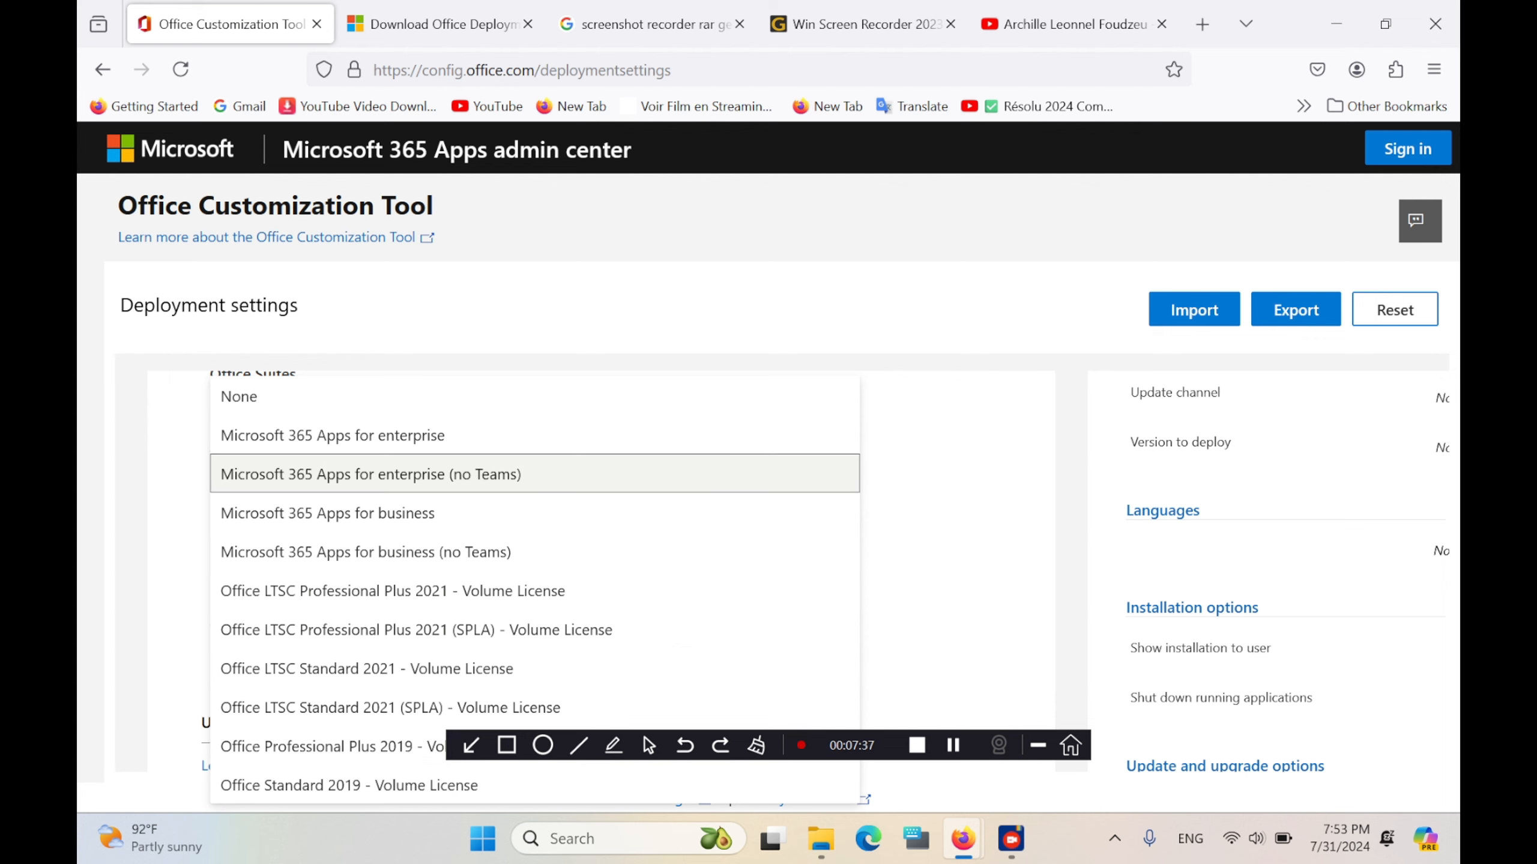
{"action": "key", "text": "Down"}
{"action": "key", "text": "Down"}
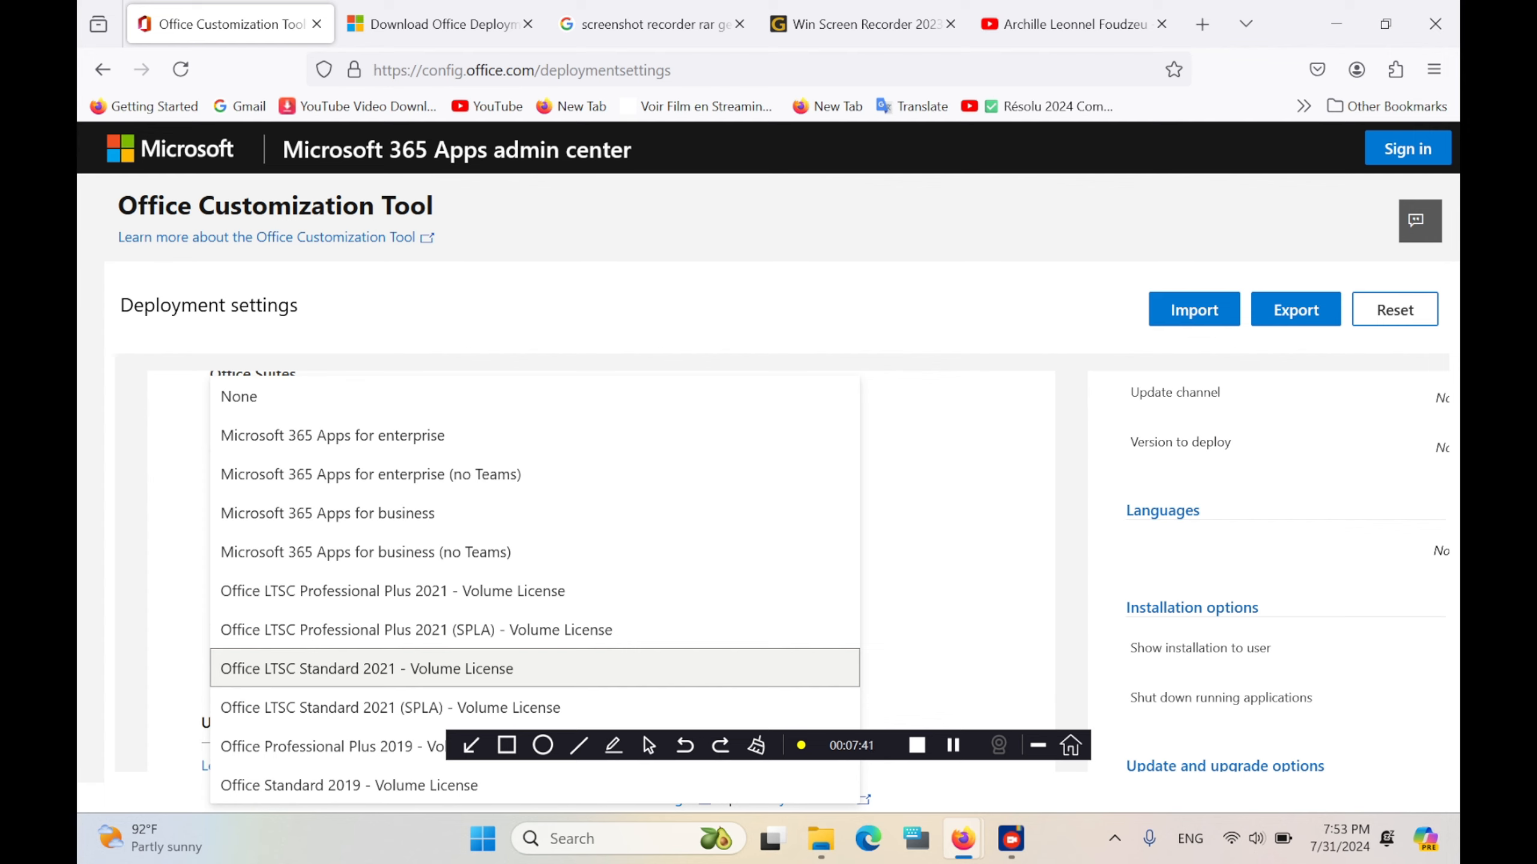
{"action": "key", "text": "Up"}
{"action": "key", "text": "Up"}
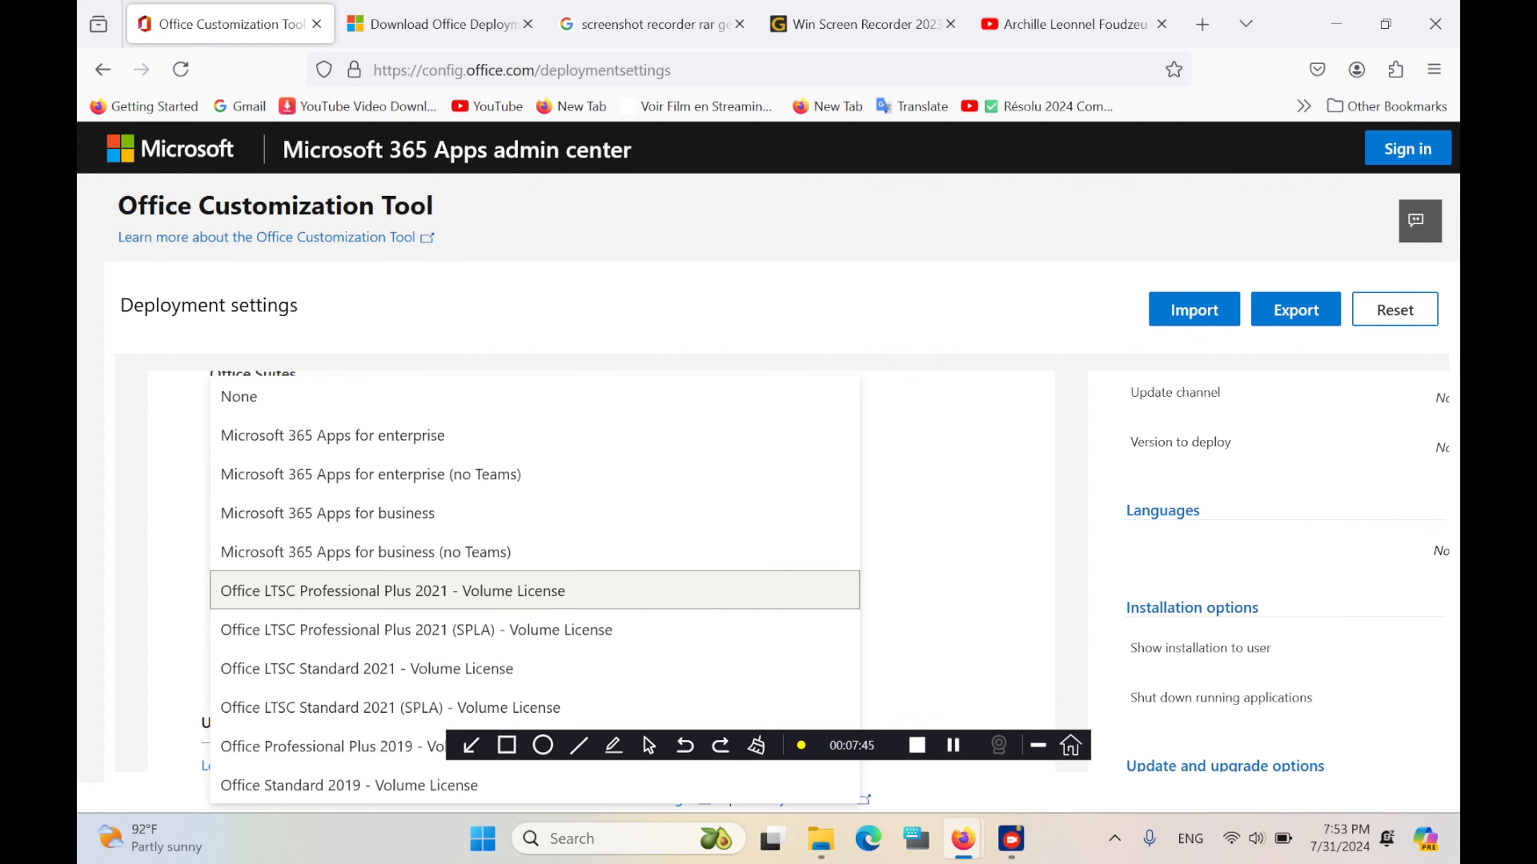
{"action": "key", "text": "Return"}
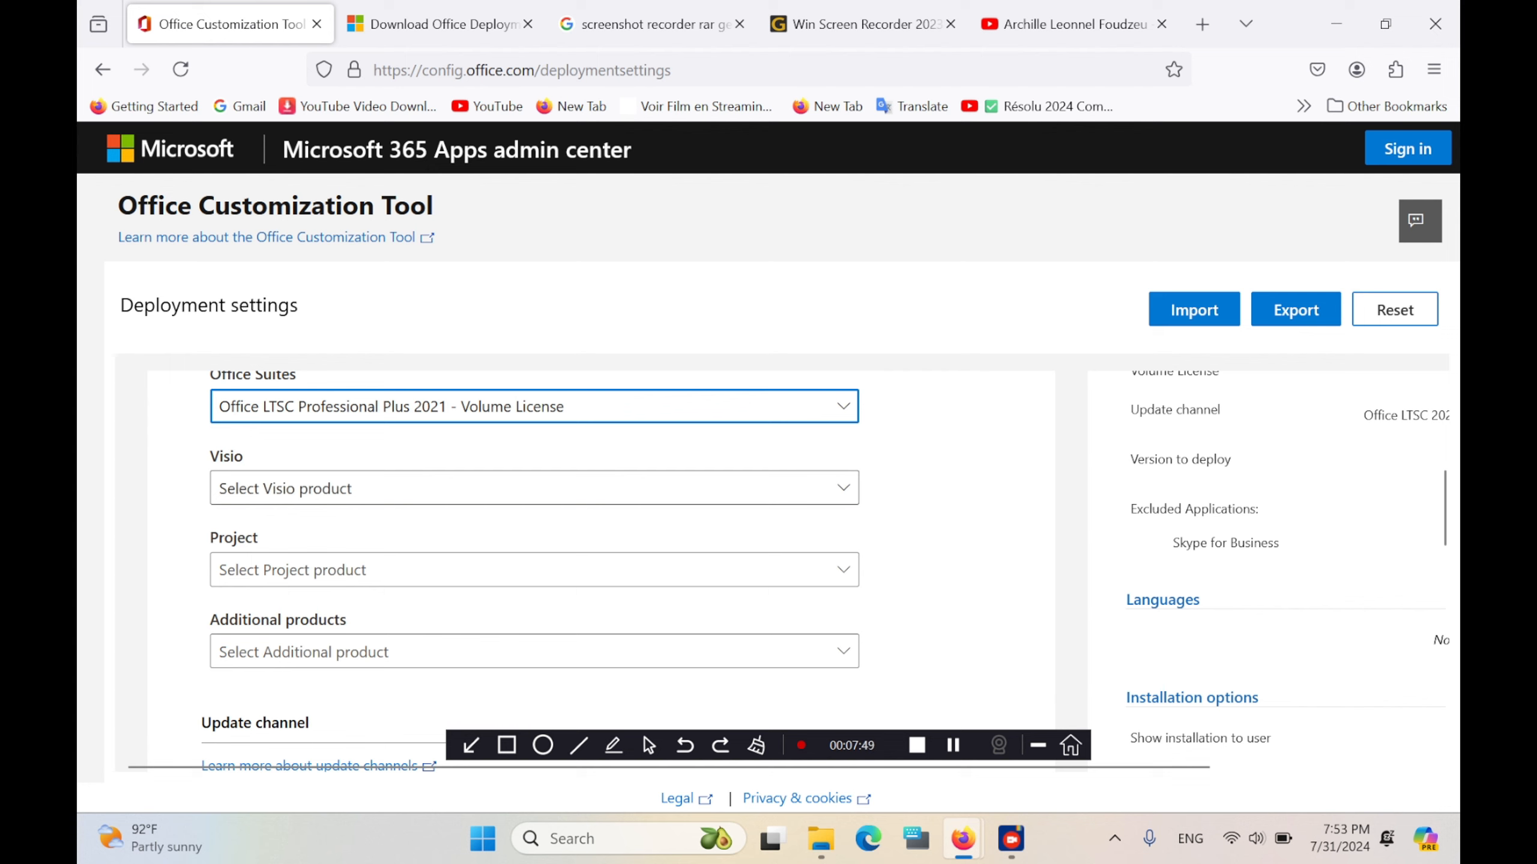
{"action": "key", "text": "Tab"}
{"action": "key", "text": "Return"}
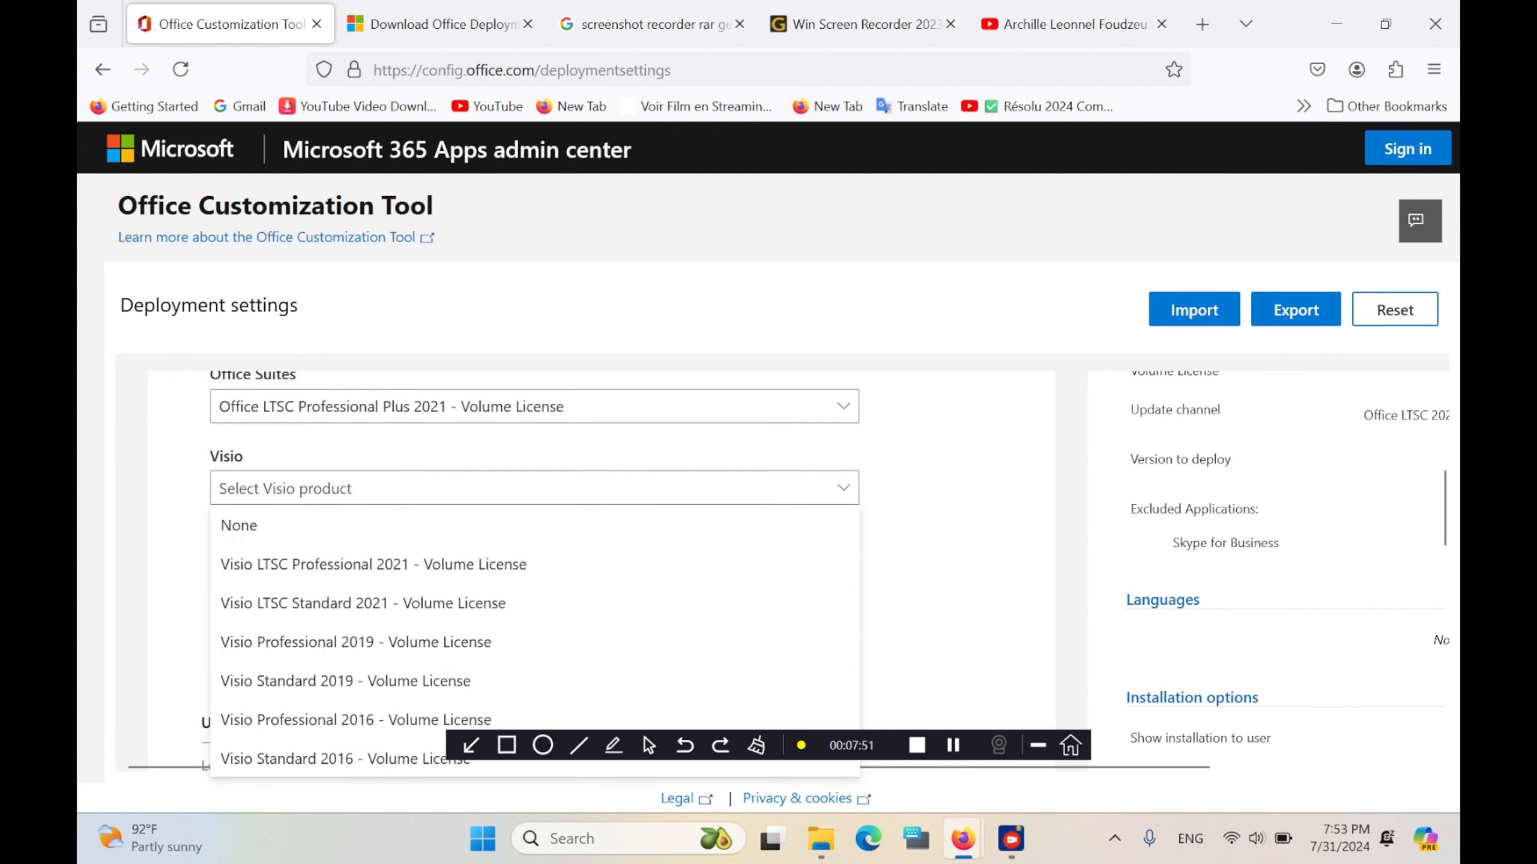
{"action": "key", "text": "Escape"}
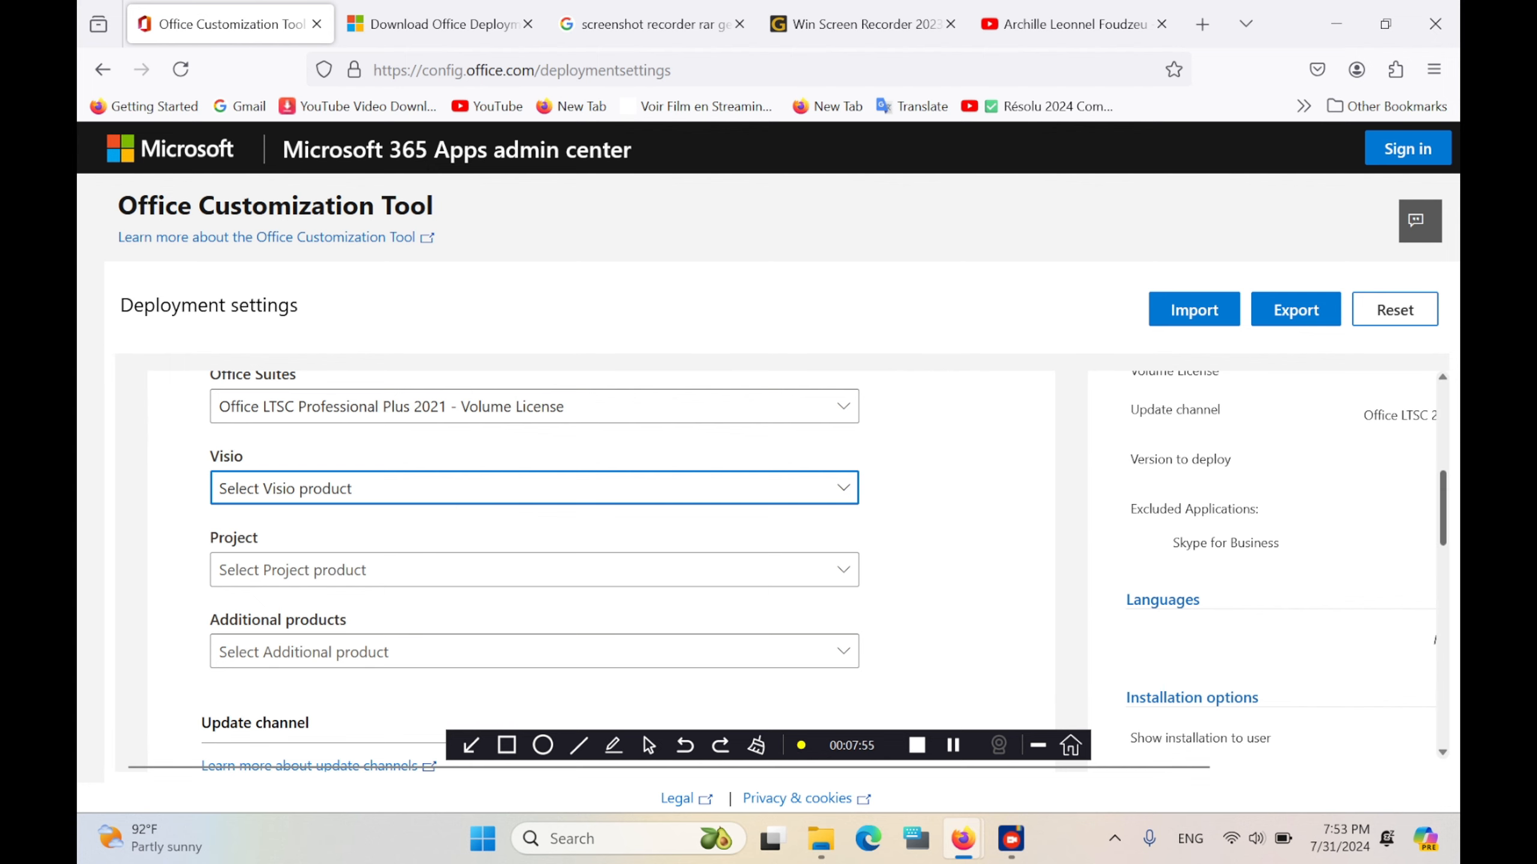
Step: Select Office LTSC 2021 Perpetual Enterprise as the update channel
{"action": "scroll", "coordinate": [599, 570], "scroll_direction": "down", "scroll_amount": 5}
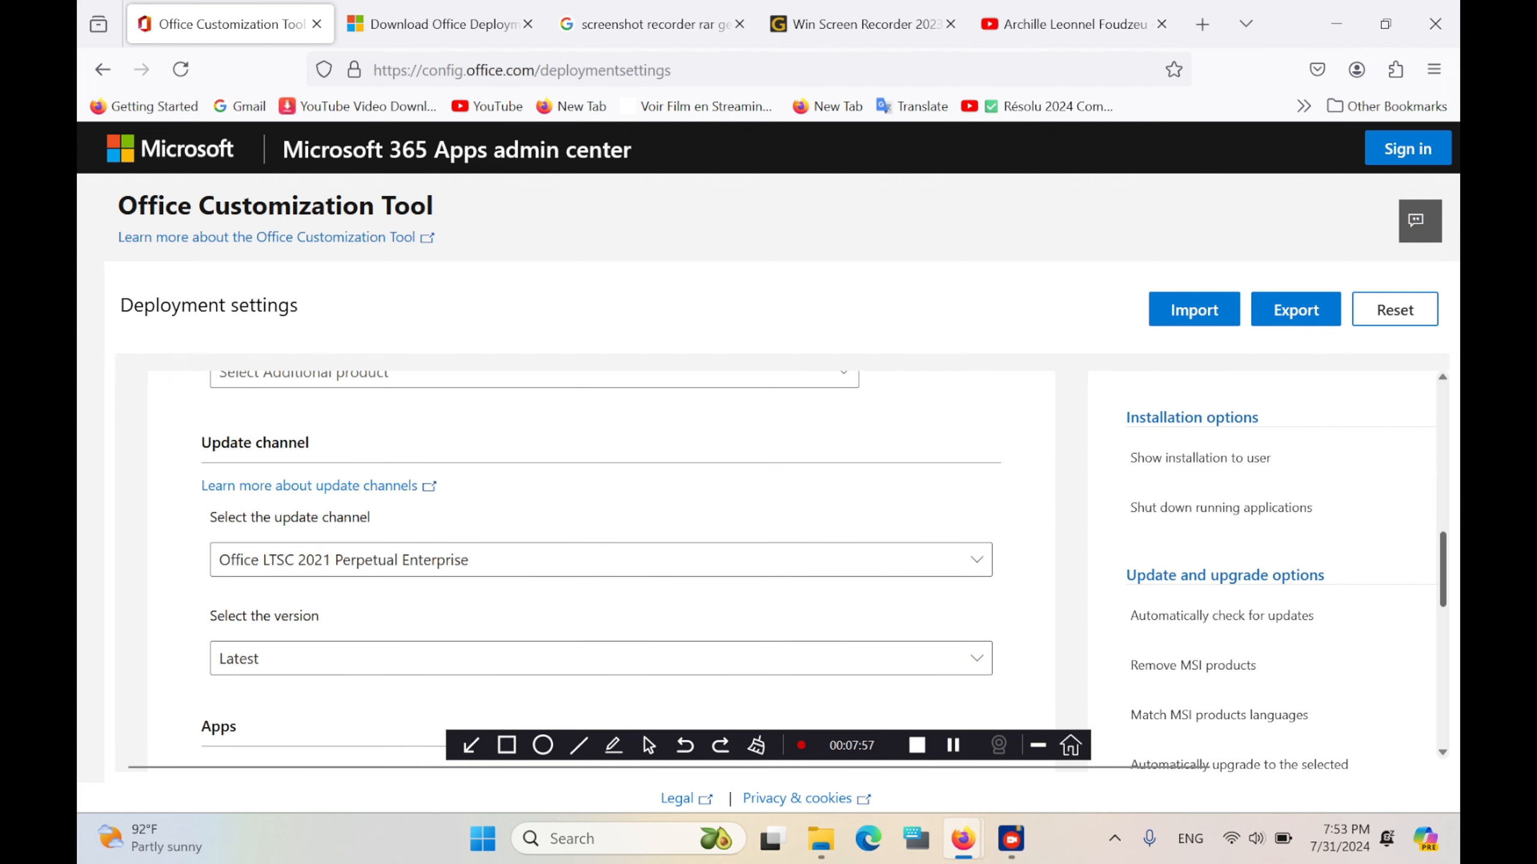
{"action": "scroll", "coordinate": [599, 569], "scroll_direction": "down", "scroll_amount": 2}
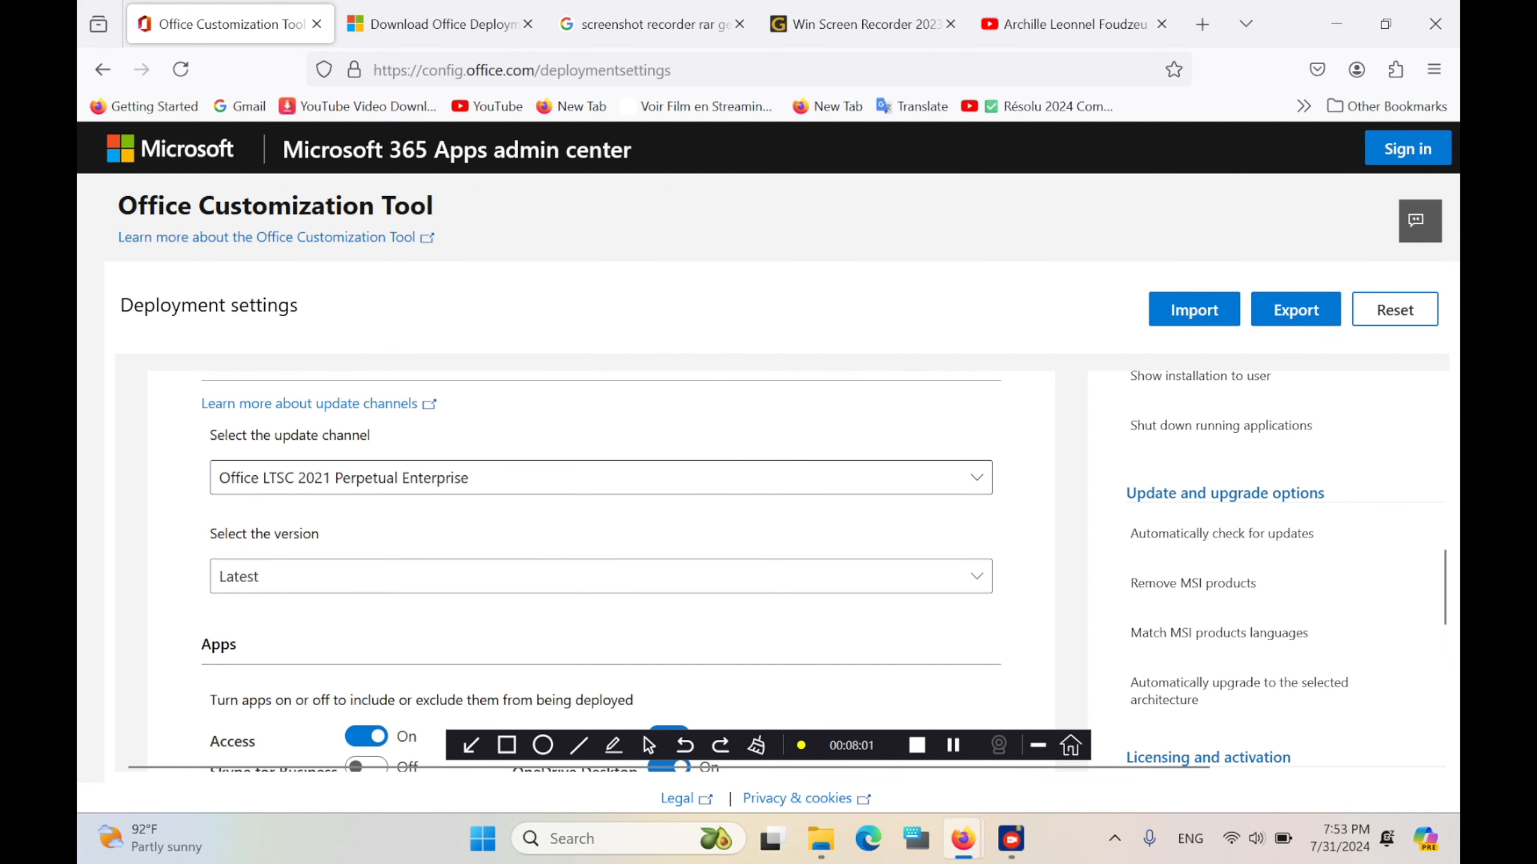
{"action": "left_click", "coordinate": [601, 478]}
{"action": "left_click", "coordinate": [601, 515]}
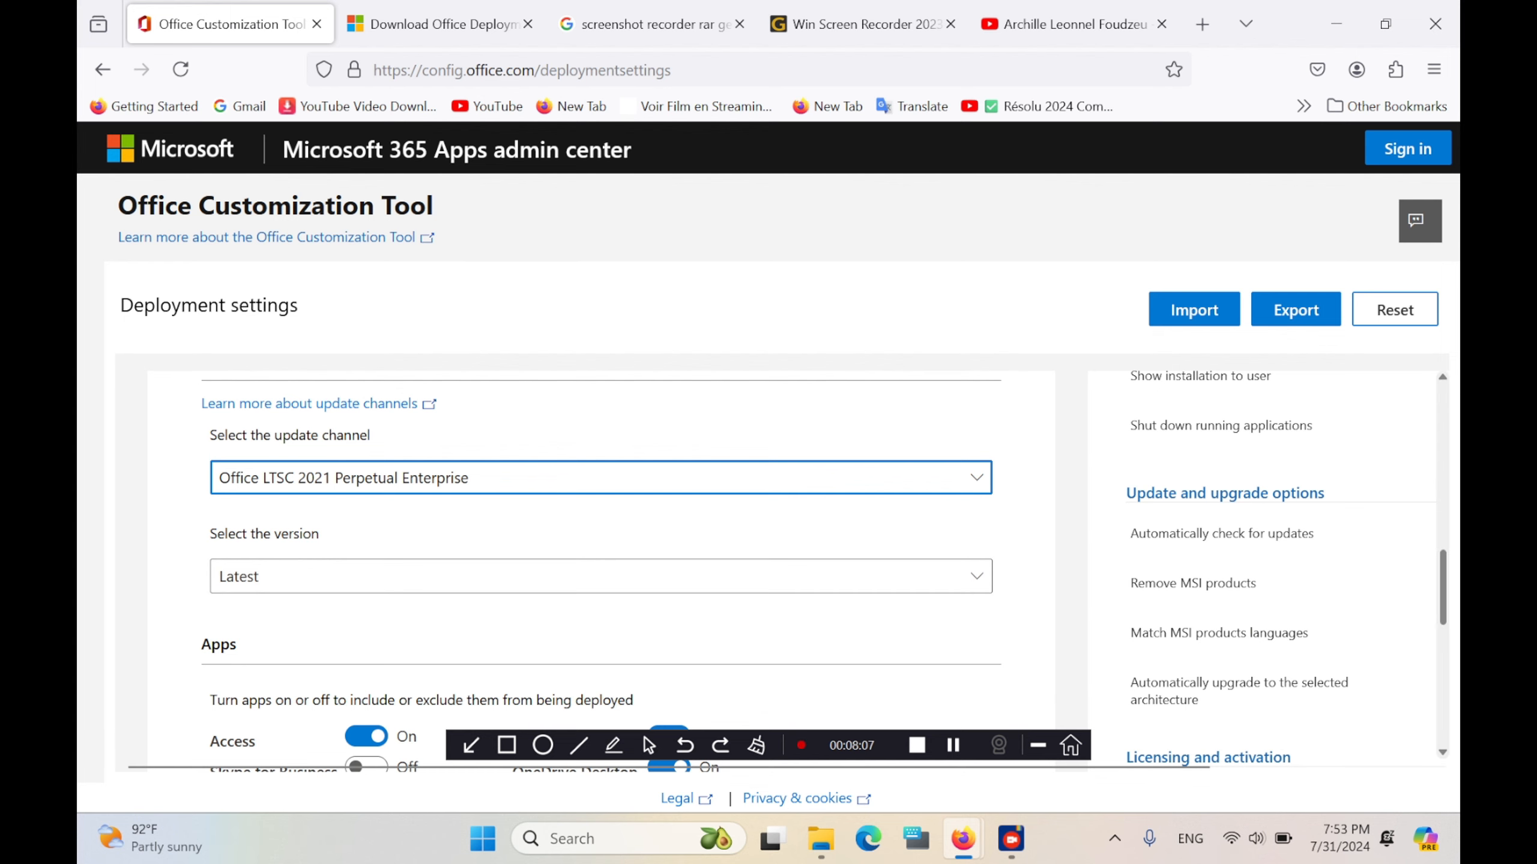
Step: Exclude OneNote and OneDrive Desktop from the deployed apps and continue to the language settings
{"action": "scroll", "coordinate": [823, 572], "scroll_direction": "down", "scroll_amount": 5}
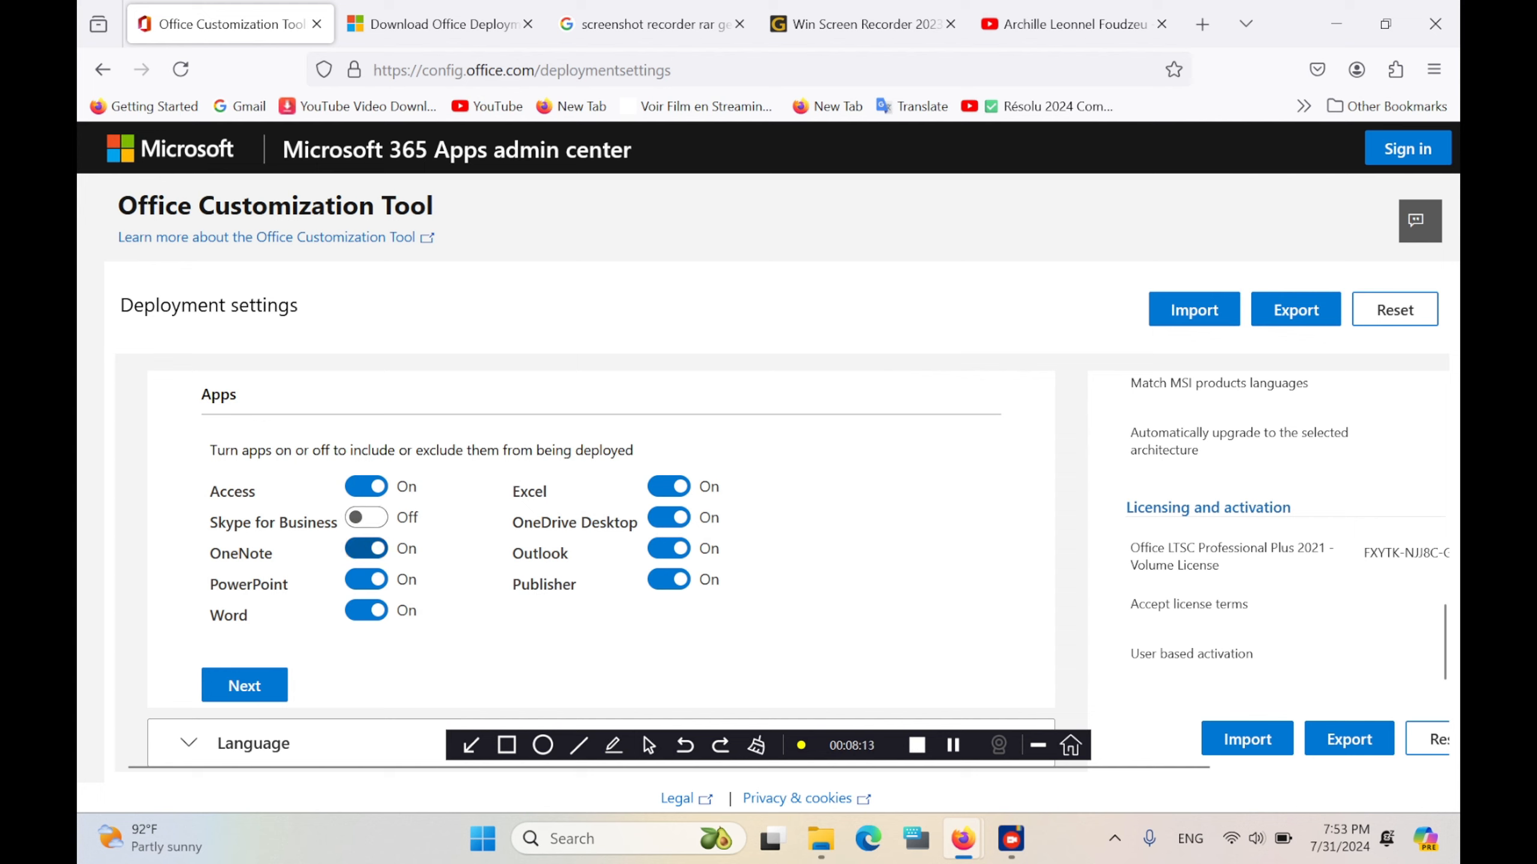
{"action": "left_click", "coordinate": [366, 548]}
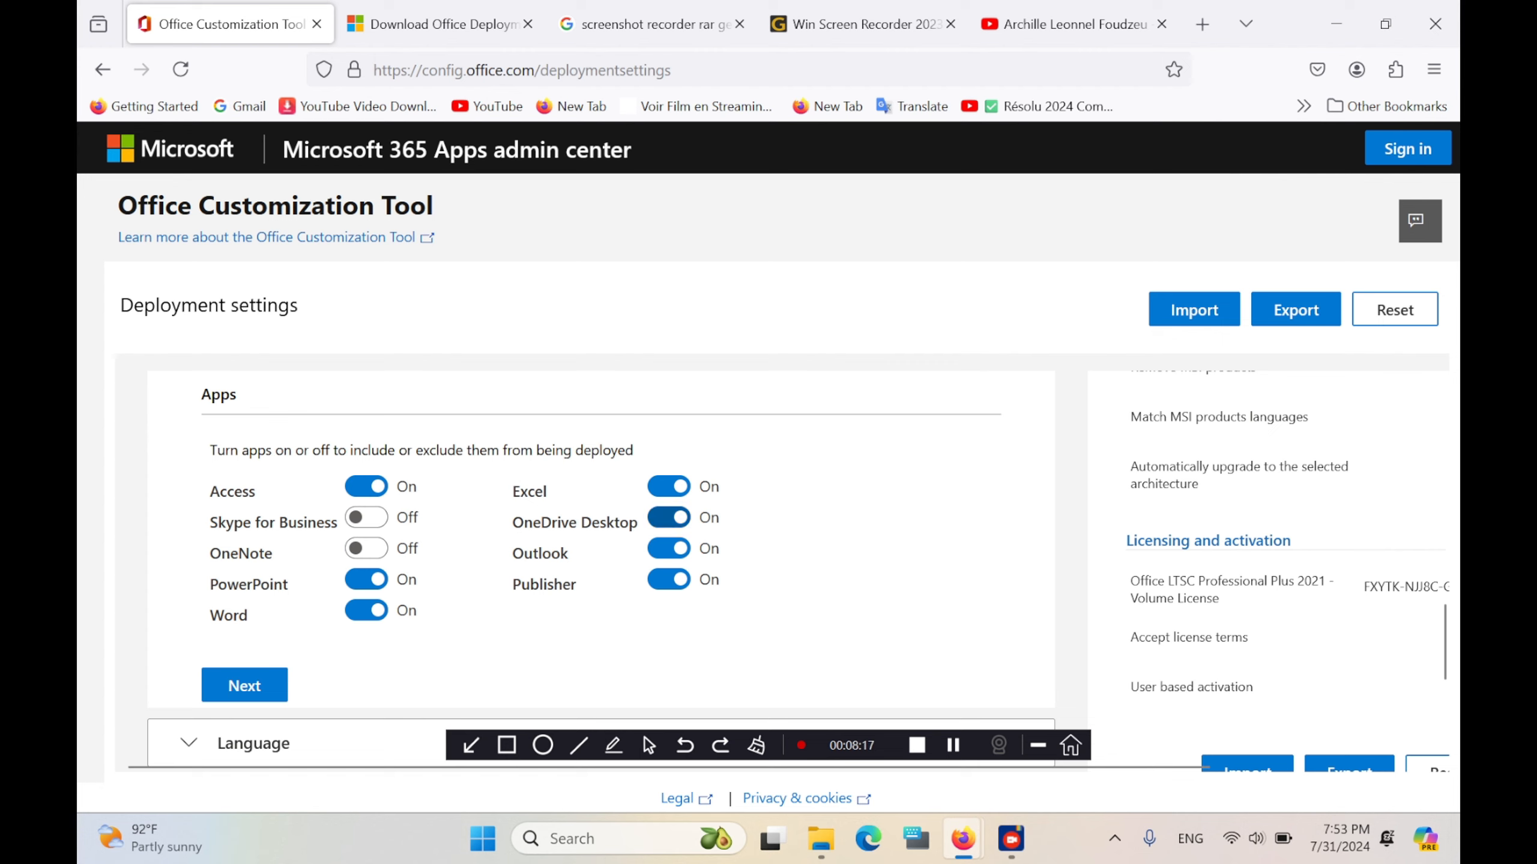
{"action": "left_click", "coordinate": [669, 518]}
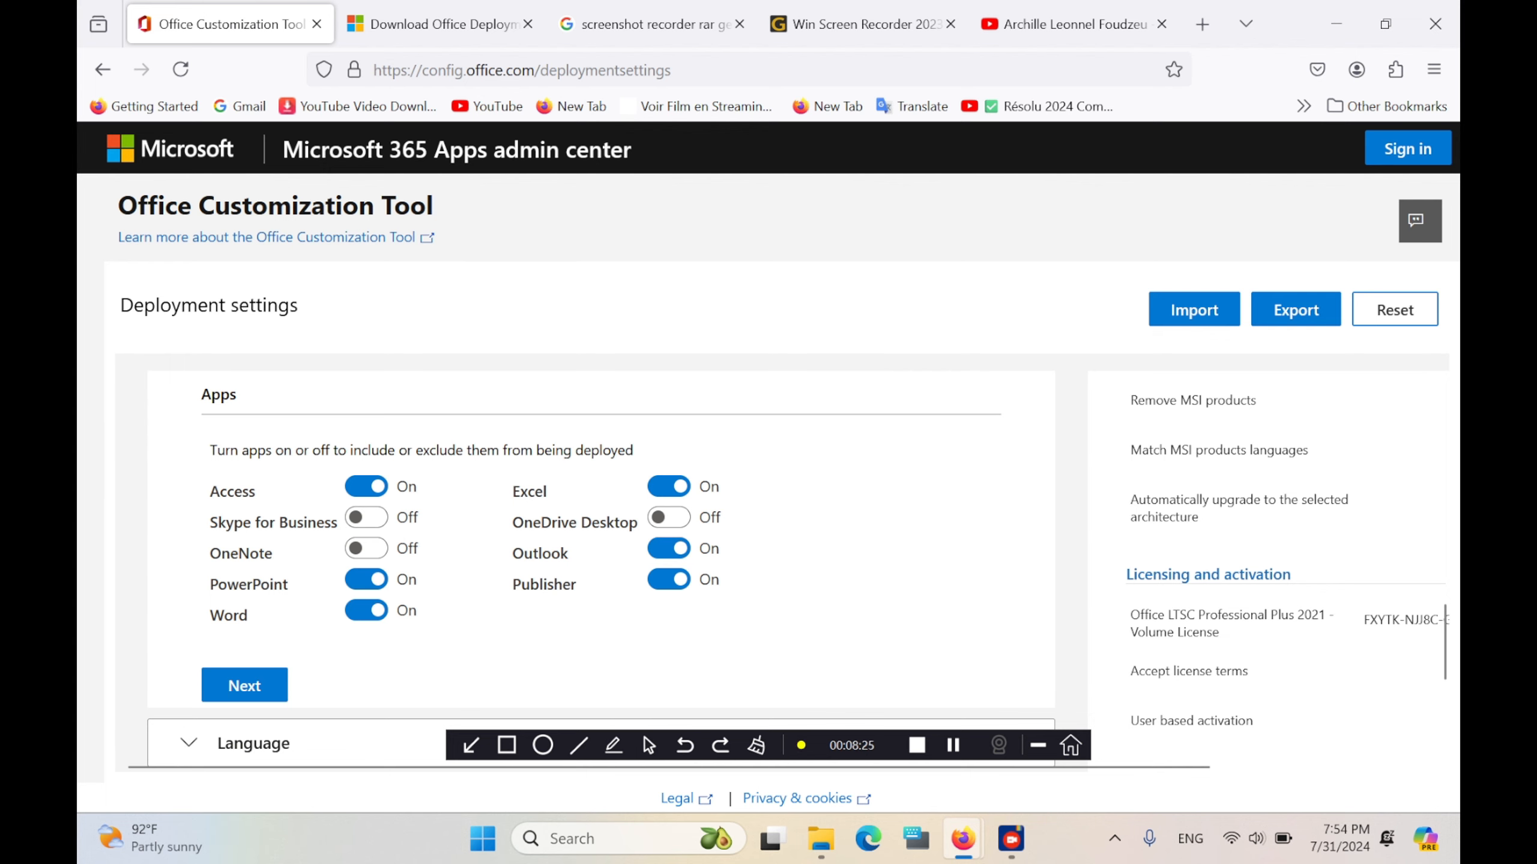
{"action": "left_click", "coordinate": [244, 685]}
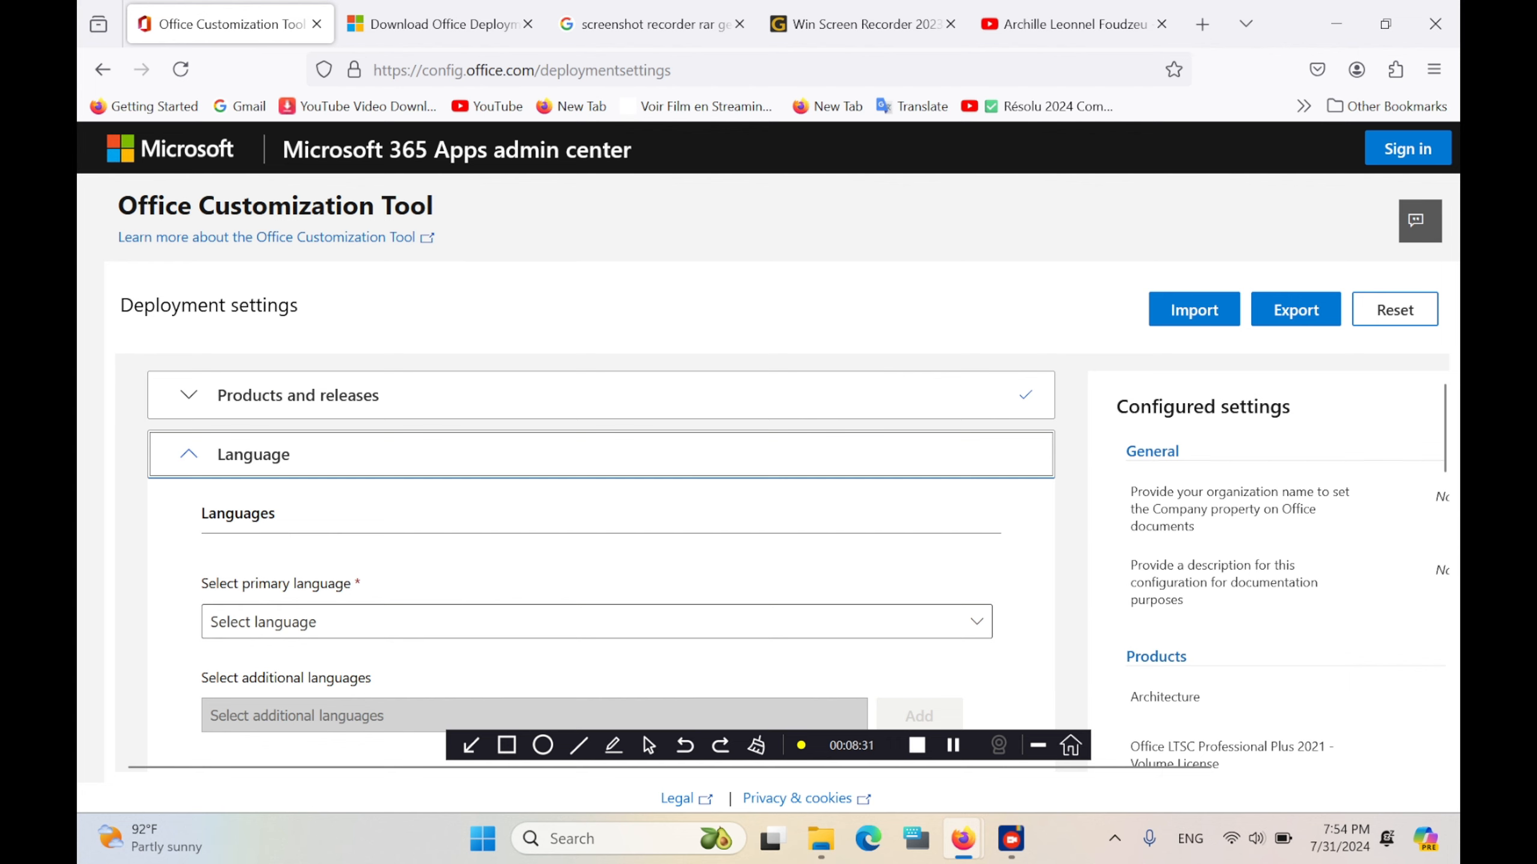
Step: Set the primary language to French (France)
{"action": "left_click", "coordinate": [597, 622]}
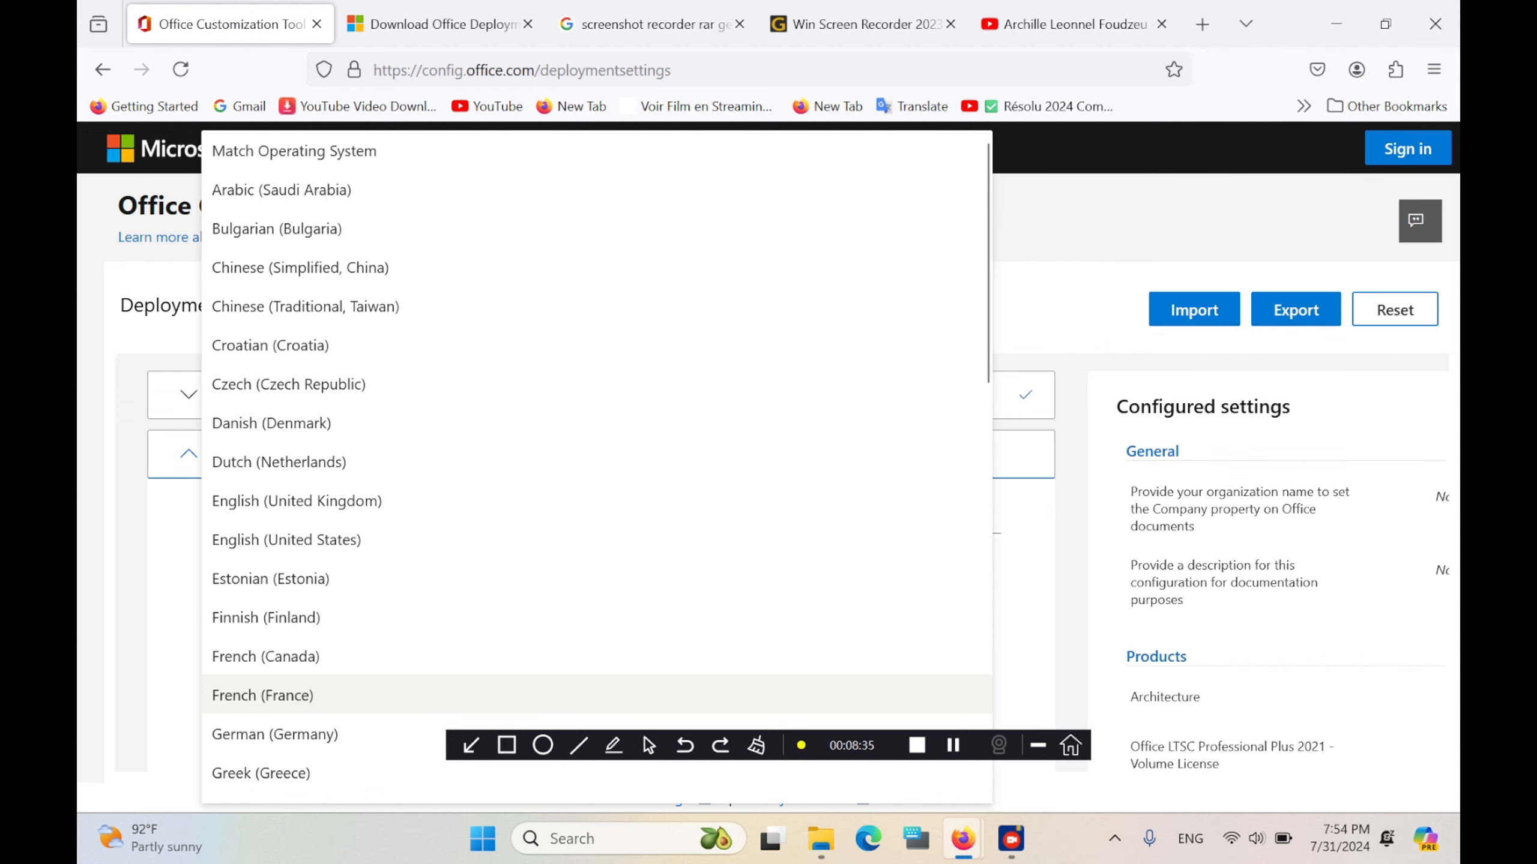
{"action": "key", "text": "Return"}
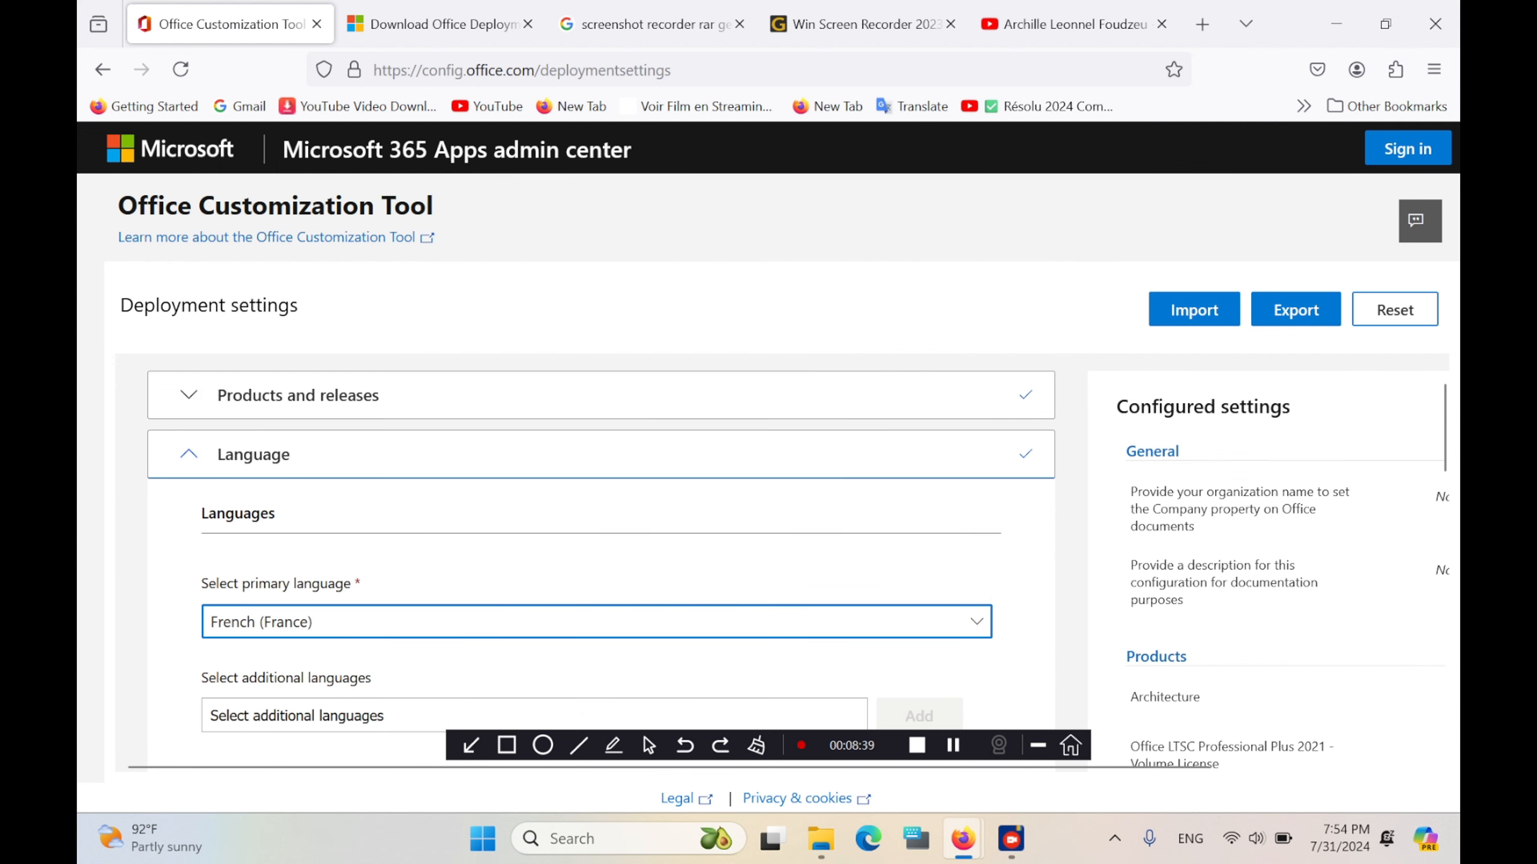
{"action": "left_click", "coordinate": [976, 622]}
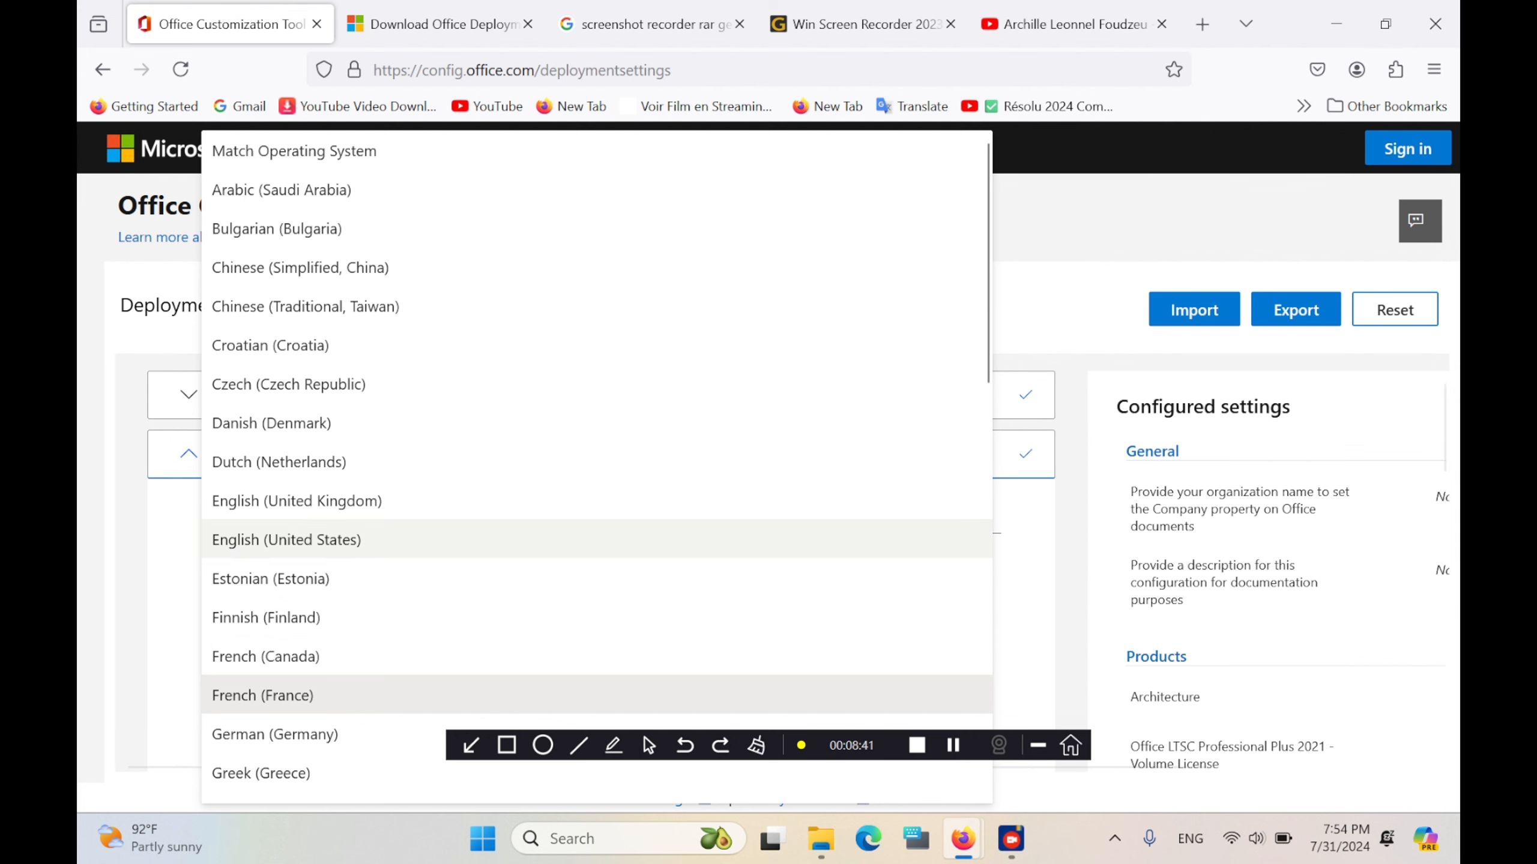
{"action": "left_click", "coordinate": [597, 696]}
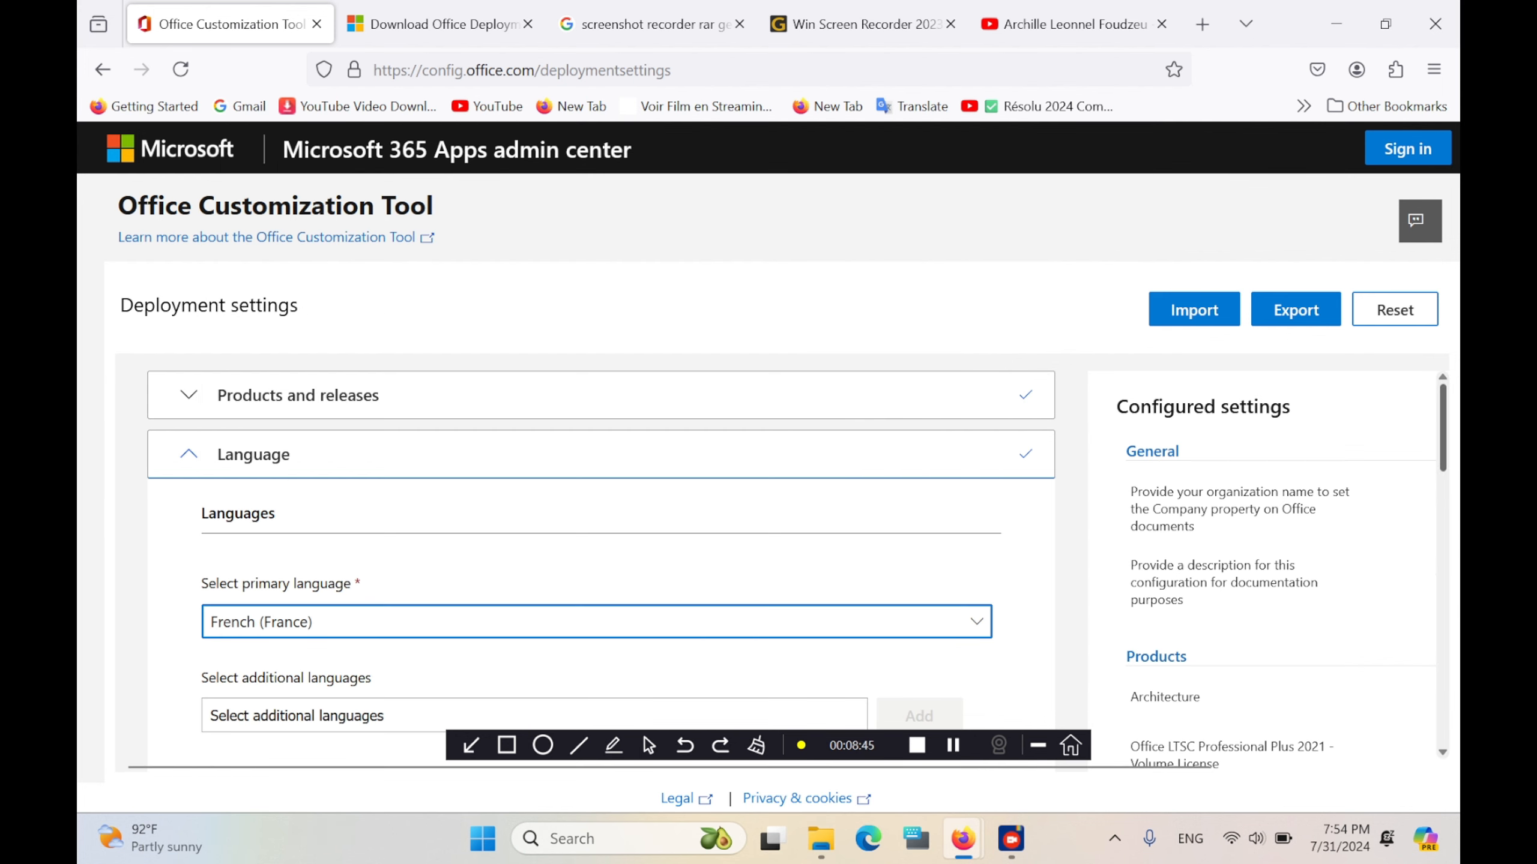
Step: Look through the list of additional languages available for the Office installation
{"action": "scroll", "coordinate": [599, 564], "scroll_direction": "down", "scroll_amount": 3}
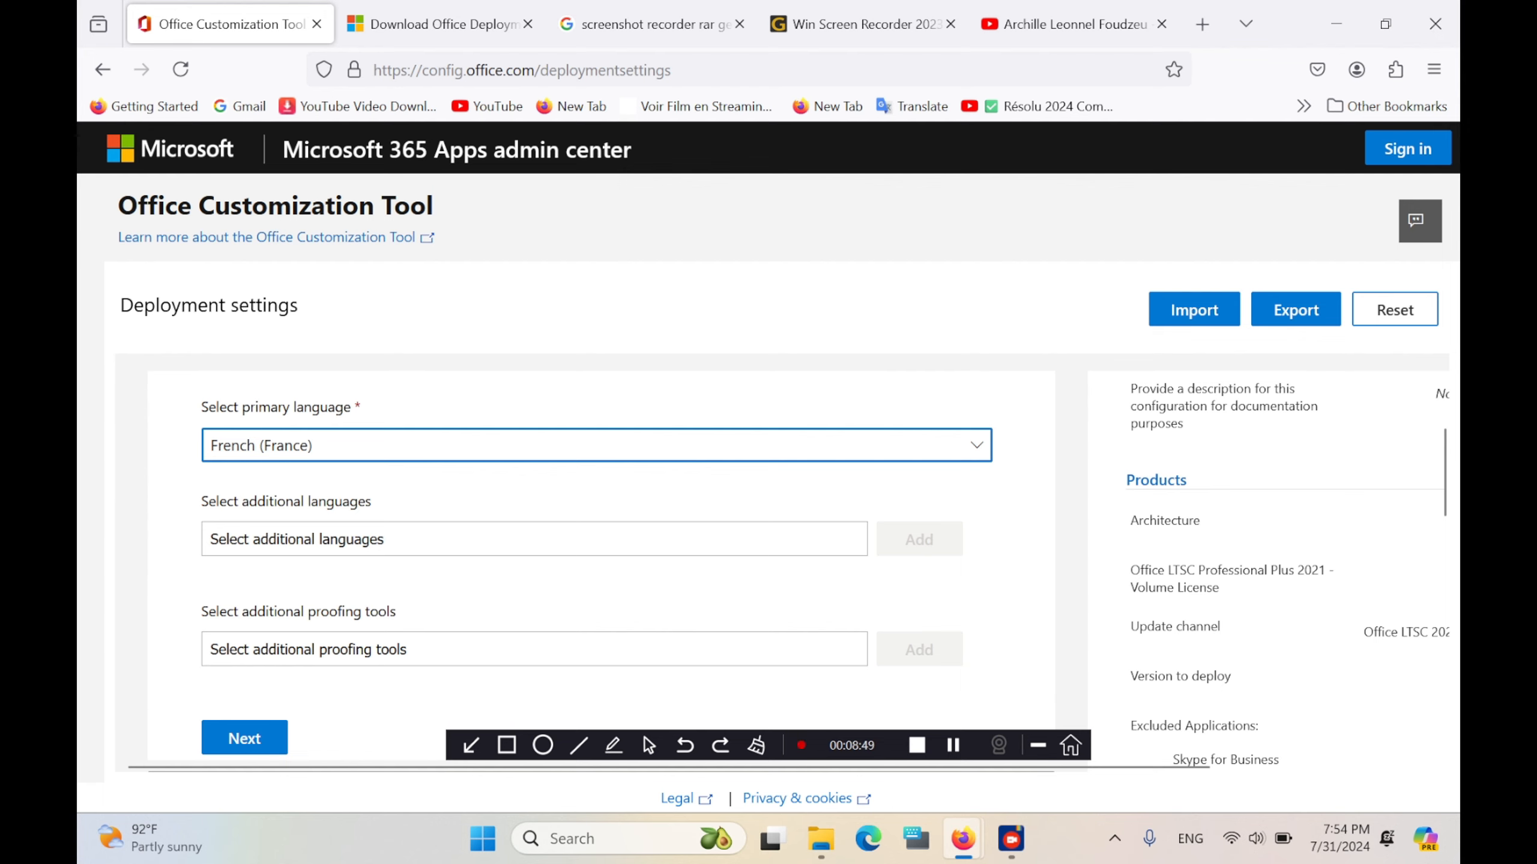
{"action": "left_click", "coordinate": [534, 539]}
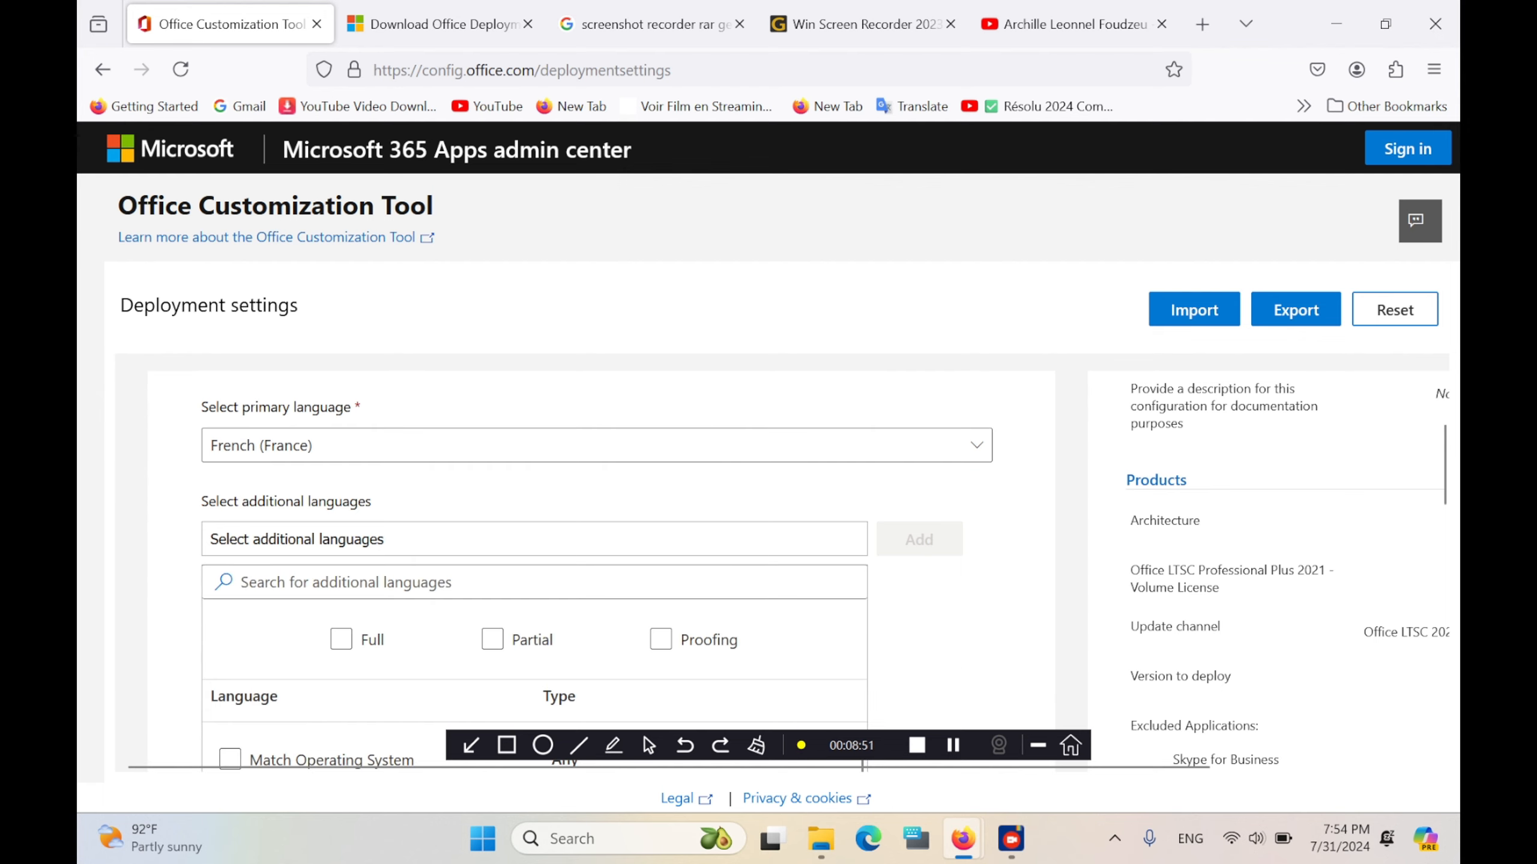
{"action": "scroll", "coordinate": [535, 563], "scroll_direction": "up", "scroll_amount": 1}
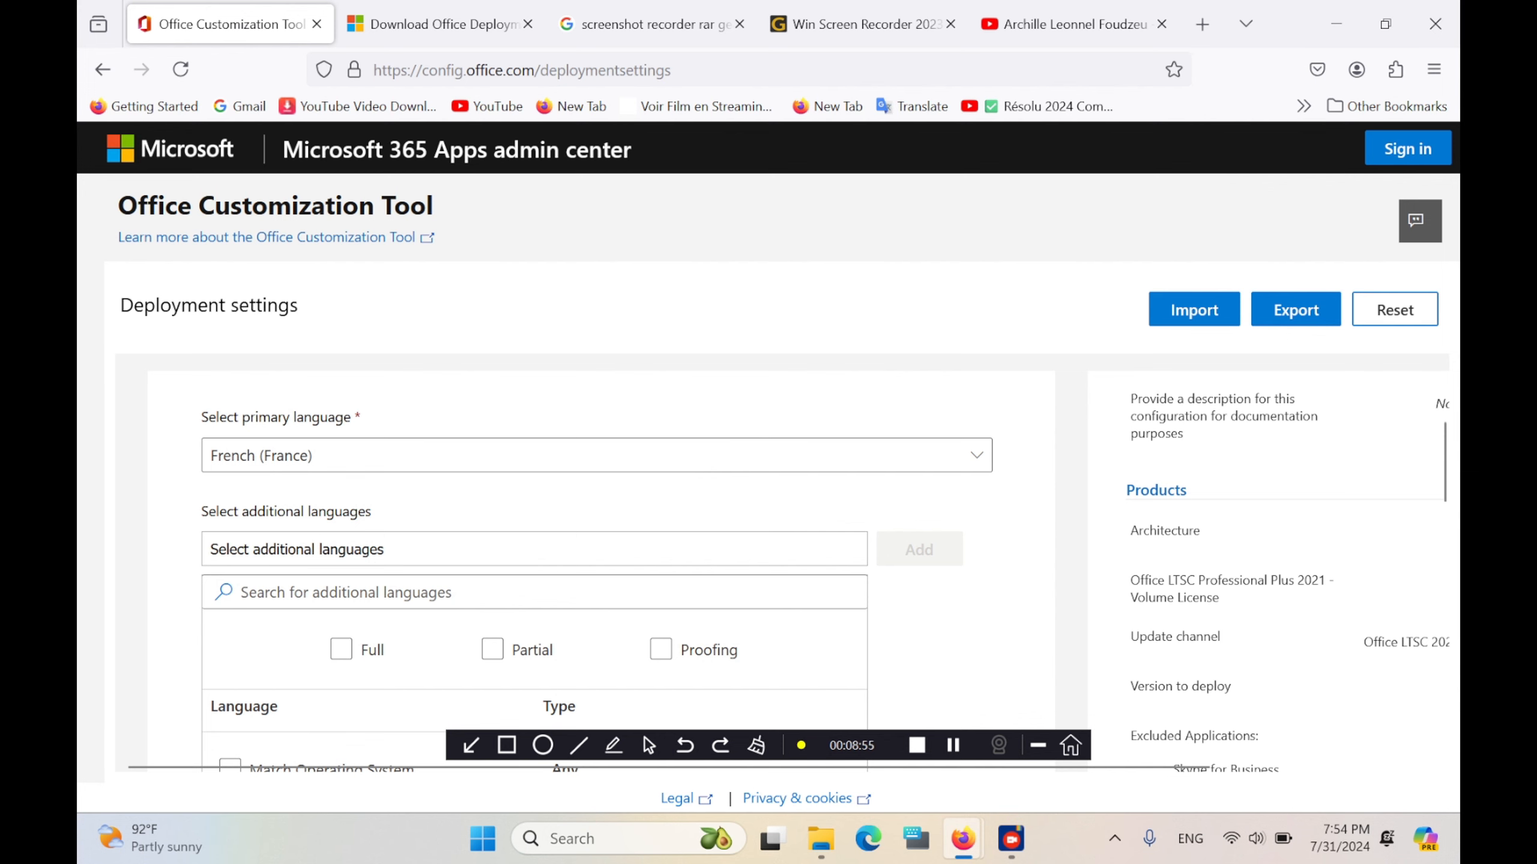
{"action": "key", "text": "ctrl+a"}
{"action": "scroll", "coordinate": [606, 569], "scroll_direction": "down", "scroll_amount": 4}
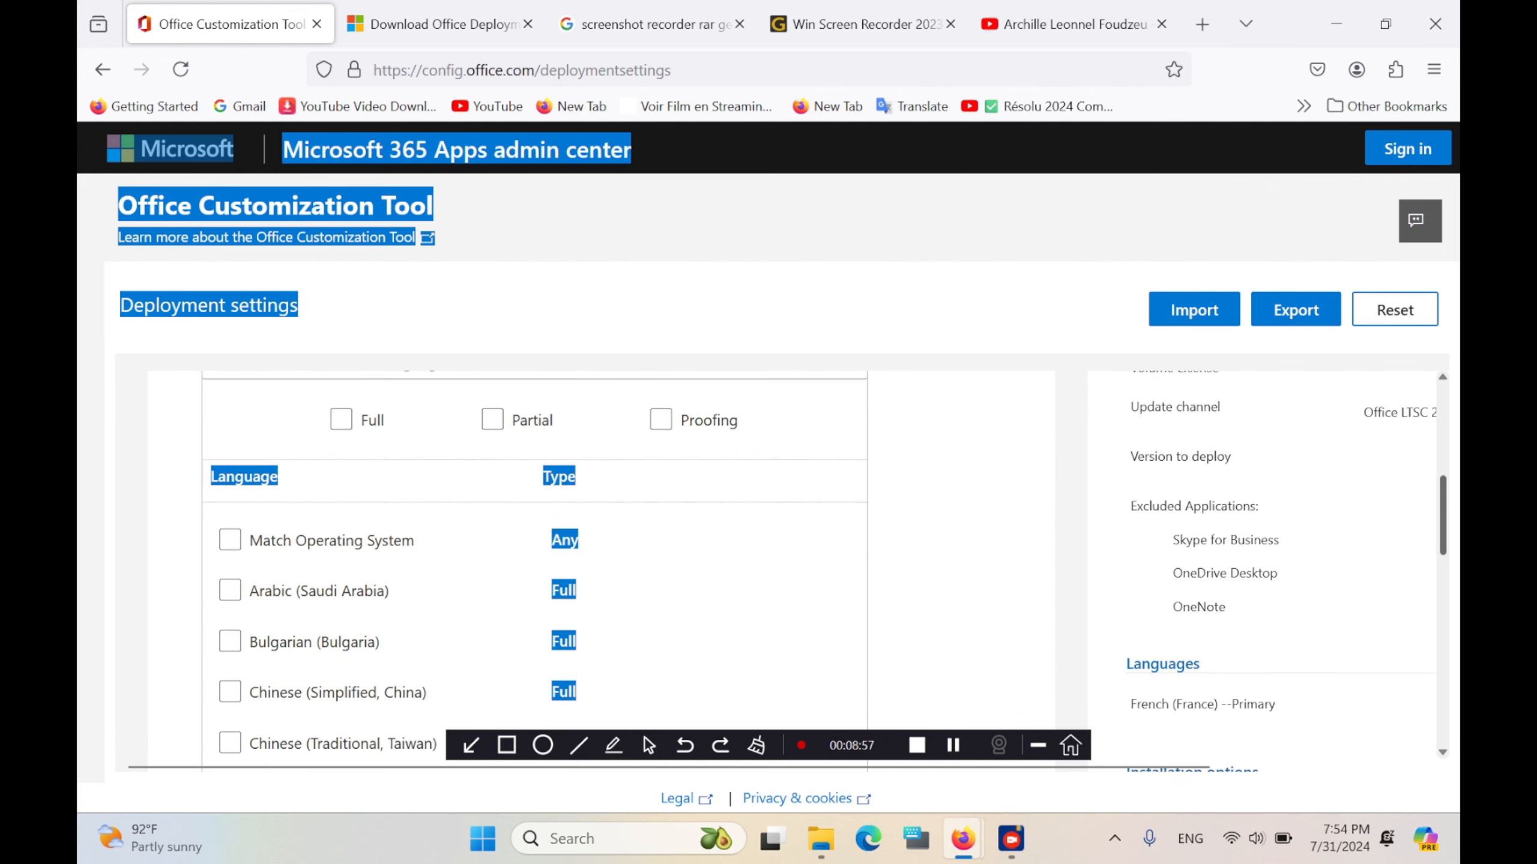
{"action": "scroll", "coordinate": [605, 569], "scroll_direction": "down", "scroll_amount": 10}
{"action": "scroll", "coordinate": [605, 569], "scroll_direction": "up", "scroll_amount": 12}
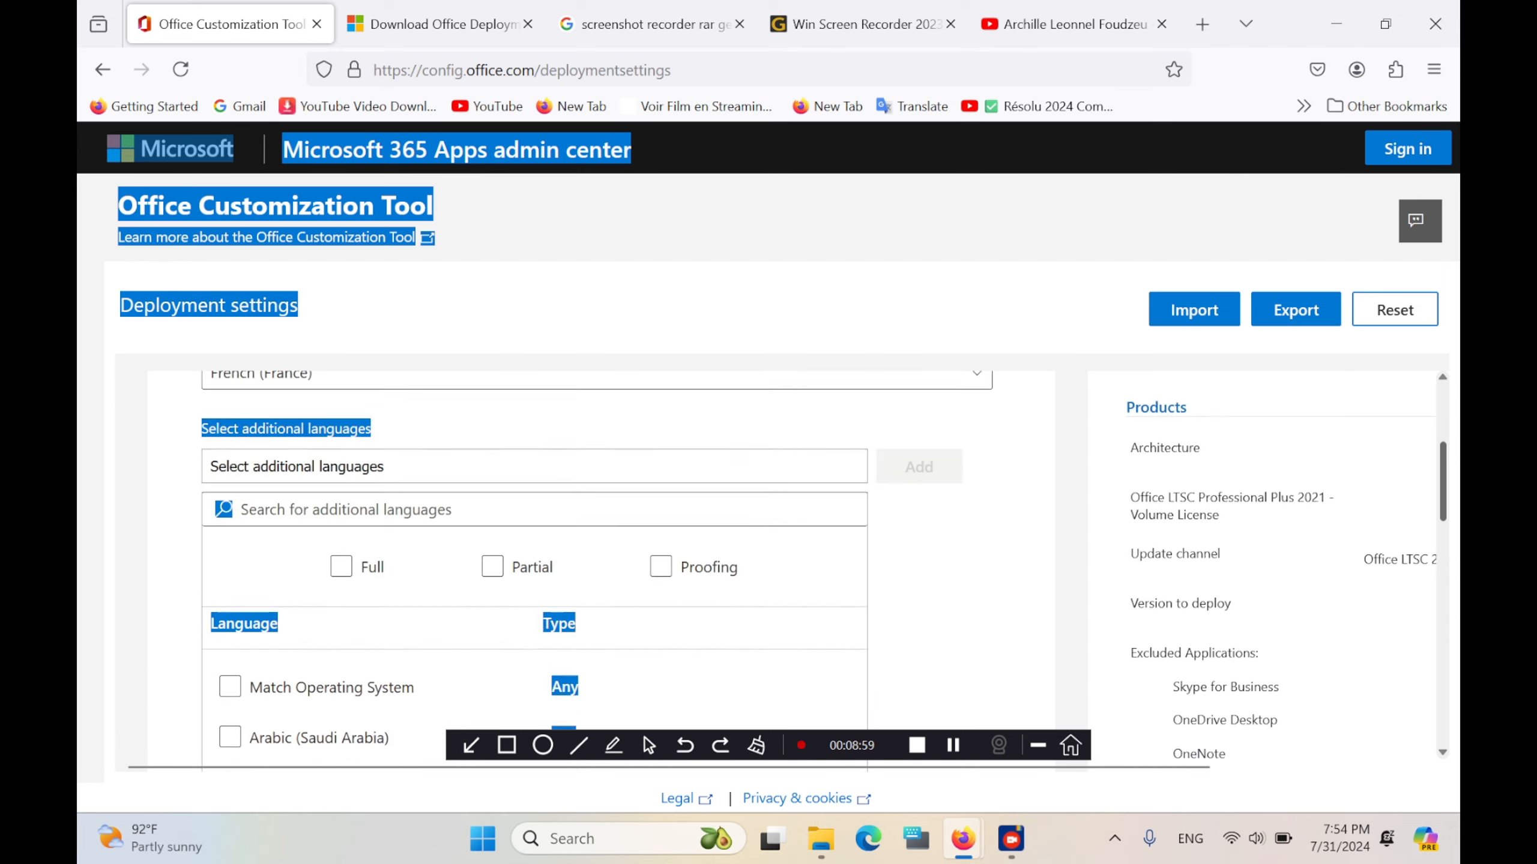
{"action": "scroll", "coordinate": [605, 569], "scroll_direction": "down", "scroll_amount": 10}
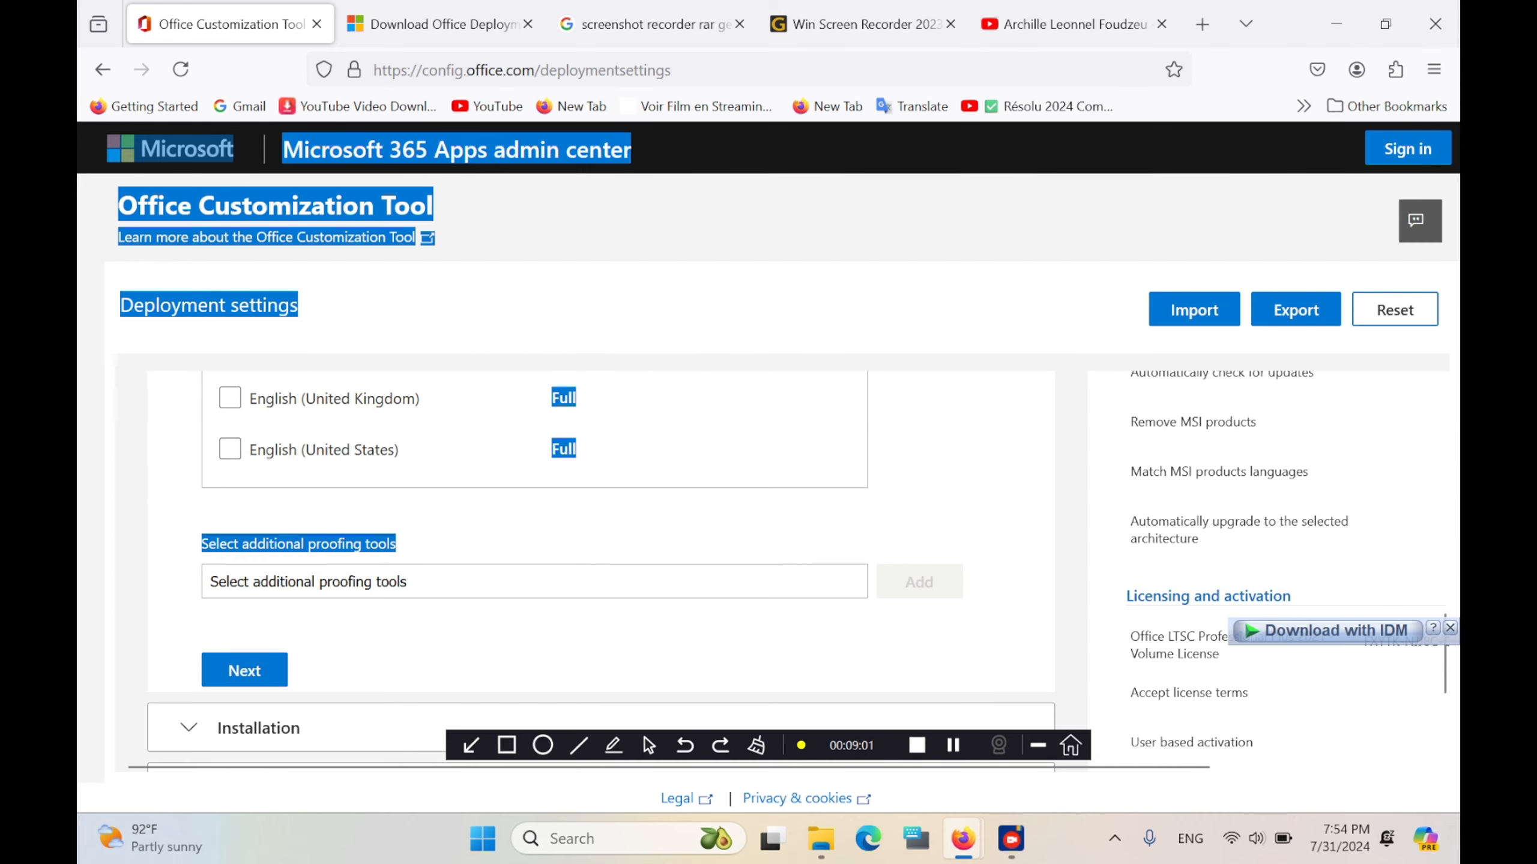
Step: Confirm the language settings and review the architecture, products, update channel and apps chosen under Products and releases
{"action": "left_click", "coordinate": [245, 670]}
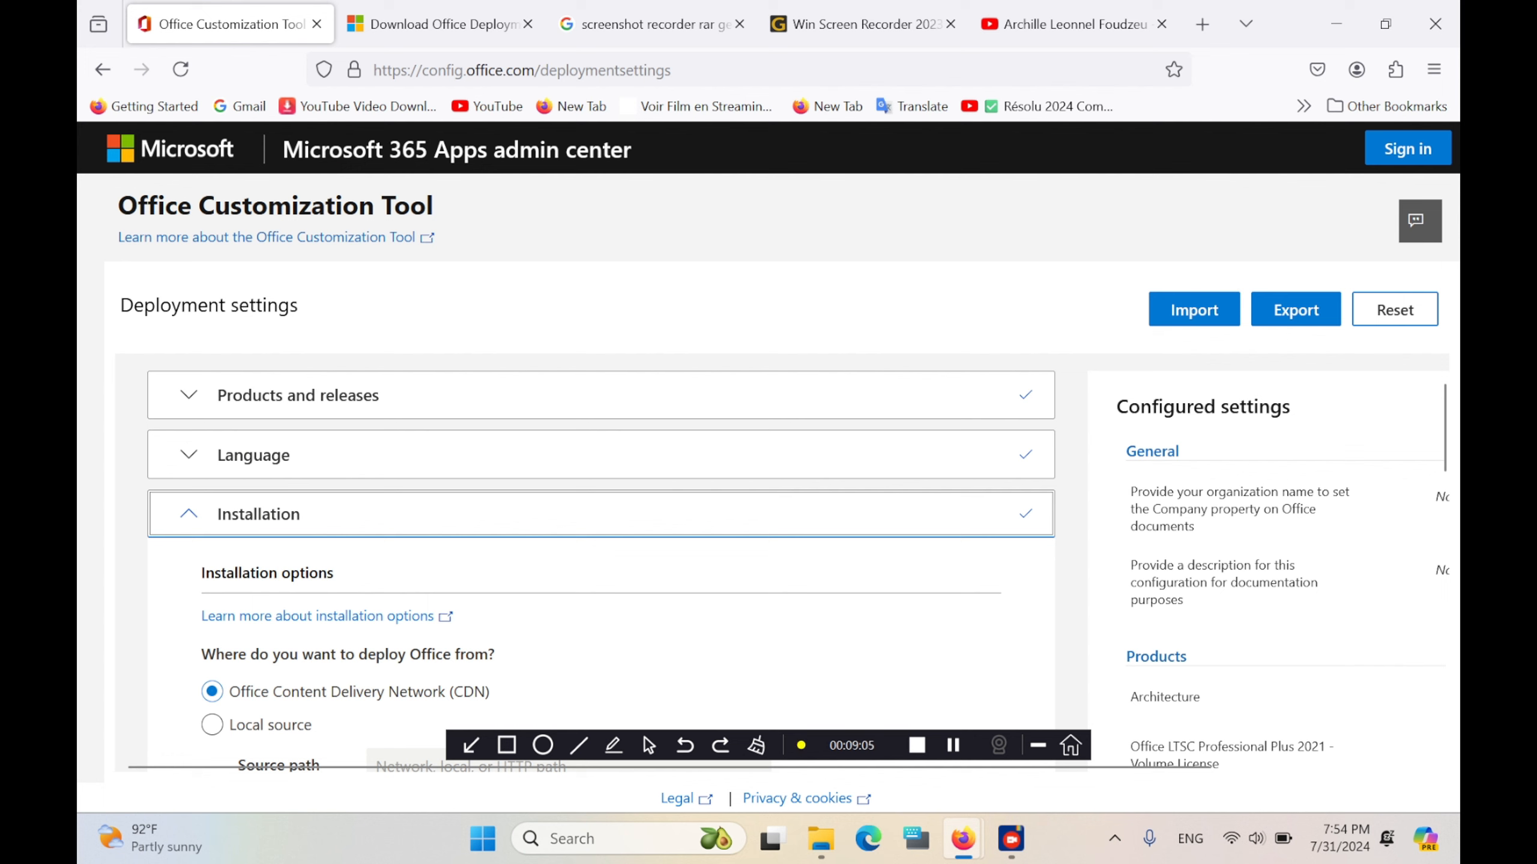
{"action": "left_click", "coordinate": [298, 395]}
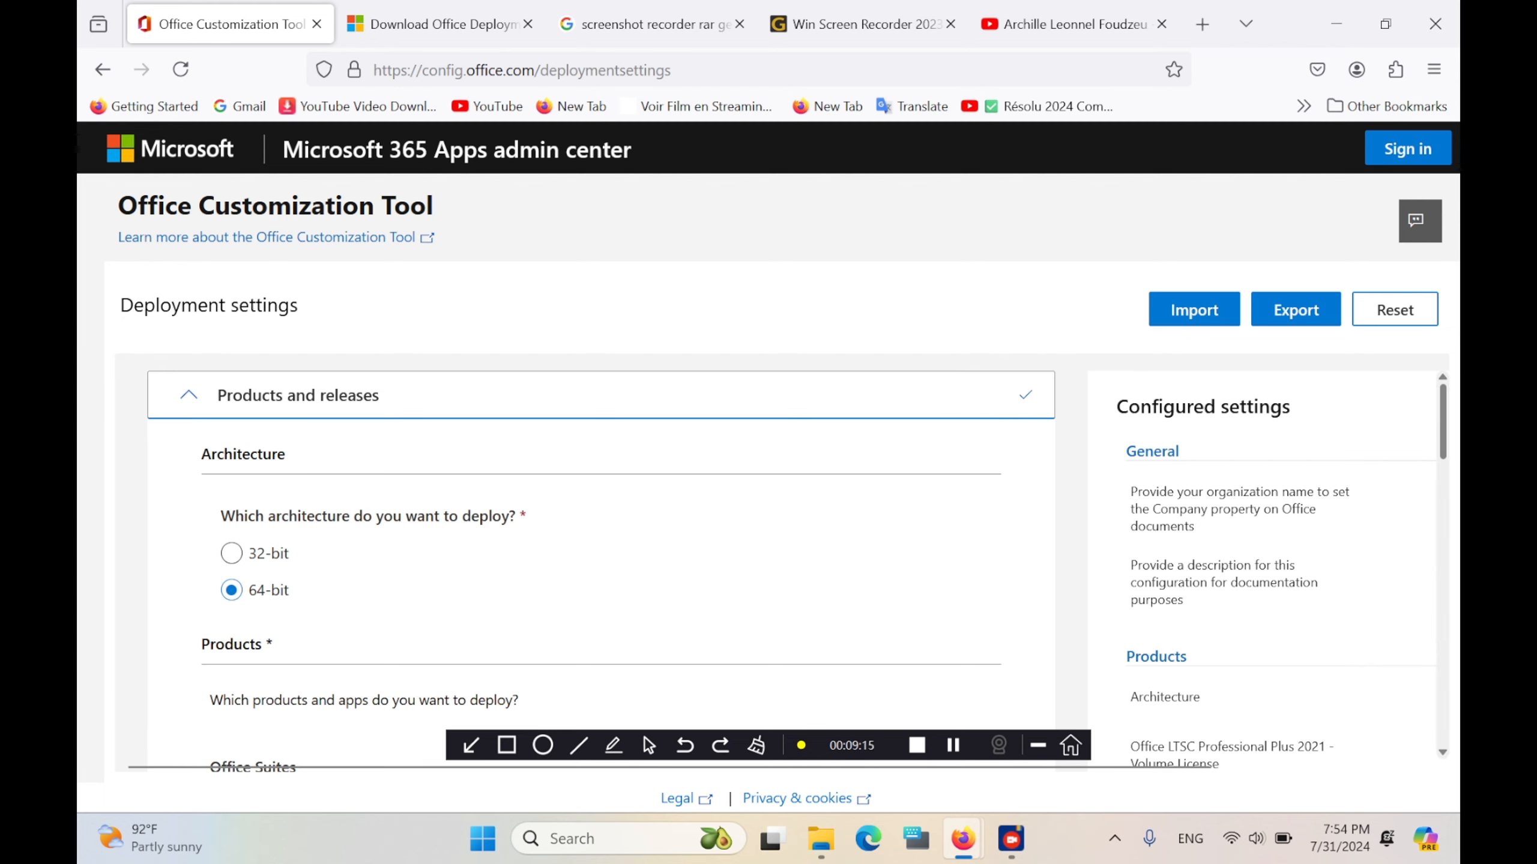
{"action": "scroll", "coordinate": [601, 569], "scroll_direction": "down", "scroll_amount": 3}
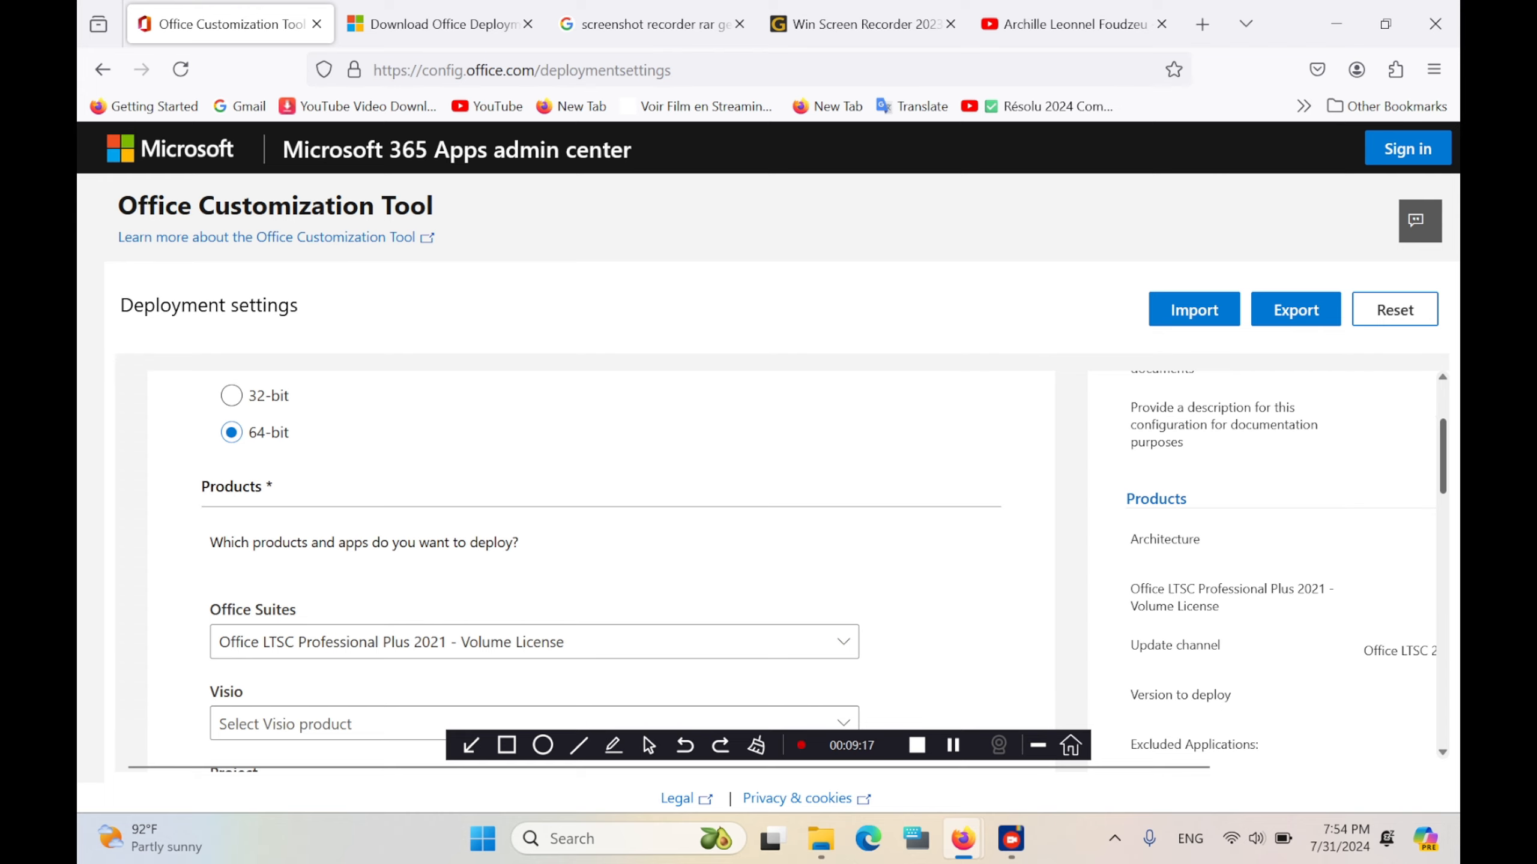
{"action": "scroll", "coordinate": [601, 569], "scroll_direction": "down", "scroll_amount": 8}
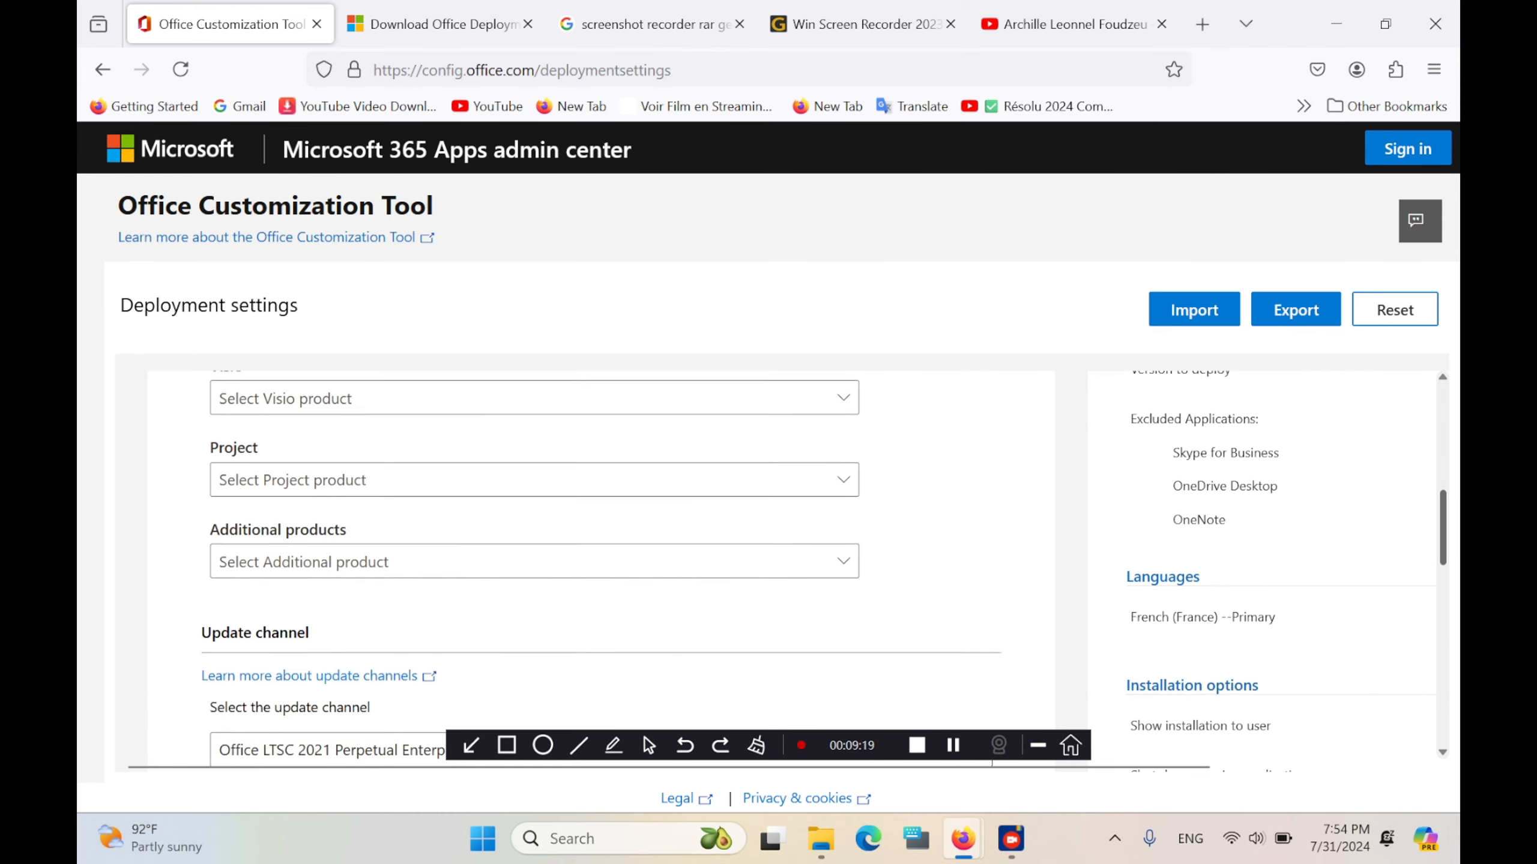
{"action": "scroll", "coordinate": [601, 569], "scroll_direction": "down", "scroll_amount": 5}
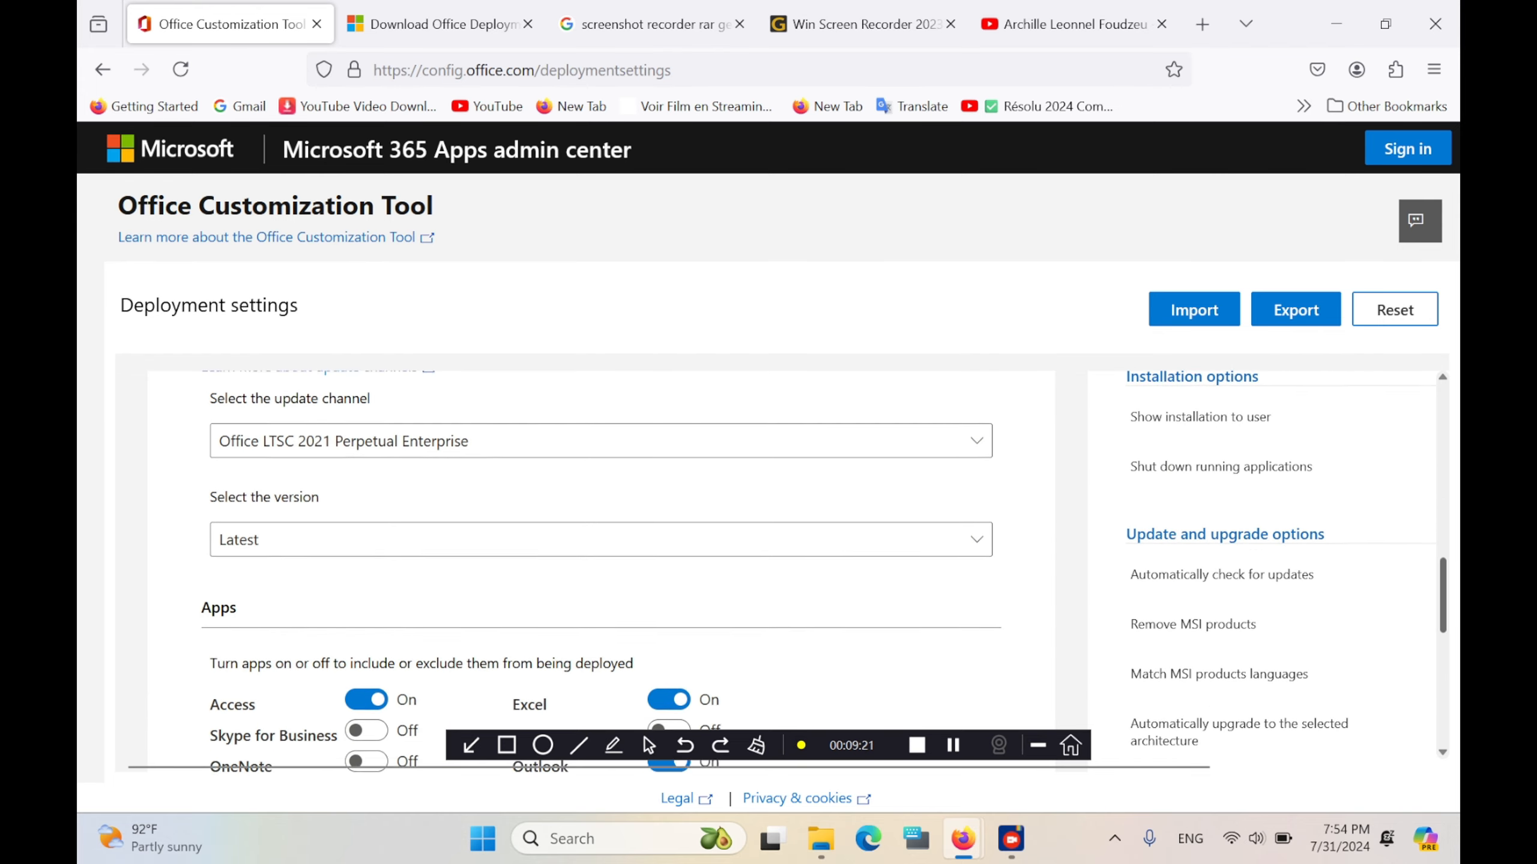
{"action": "scroll", "coordinate": [601, 570], "scroll_direction": "down", "scroll_amount": 6}
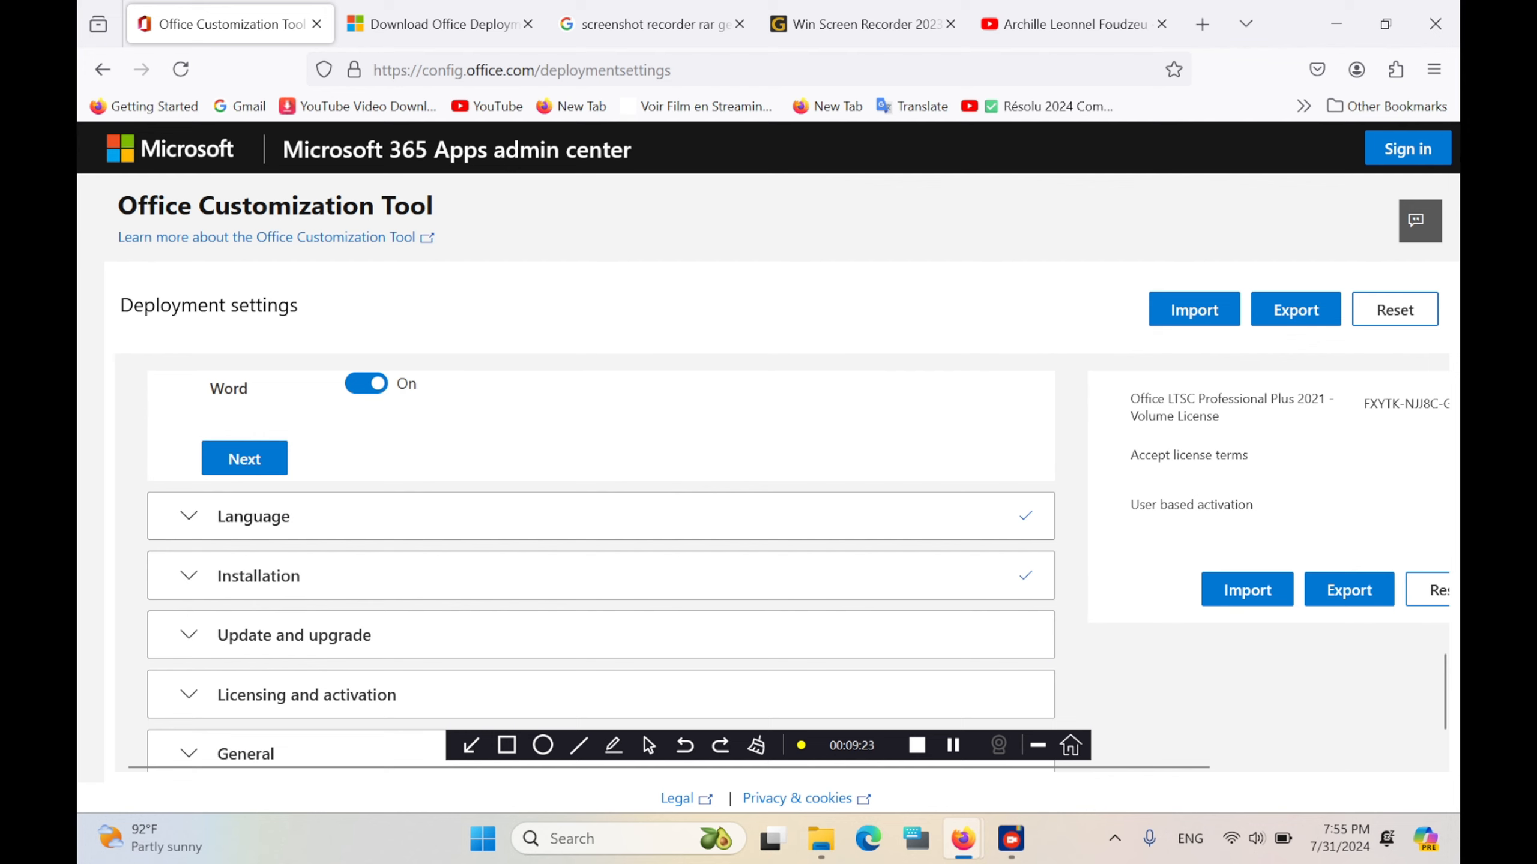
Step: Continue past Products and releases and collapse the Installation section, keeping its default options
{"action": "left_click", "coordinate": [245, 459]}
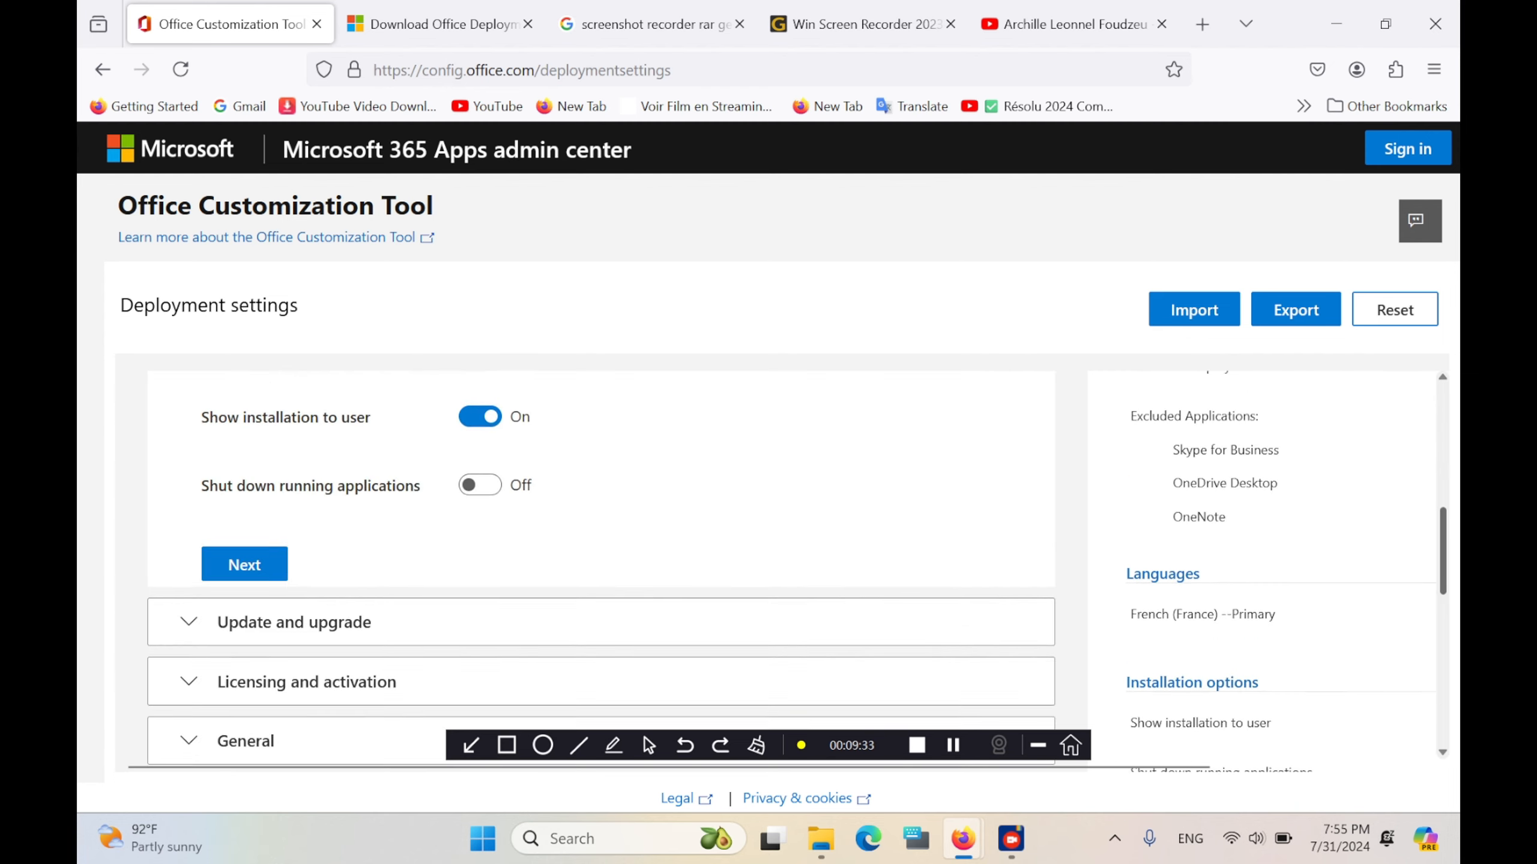
{"action": "left_click_drag", "start_coordinate": [1443, 551], "coordinate": [1442, 428]}
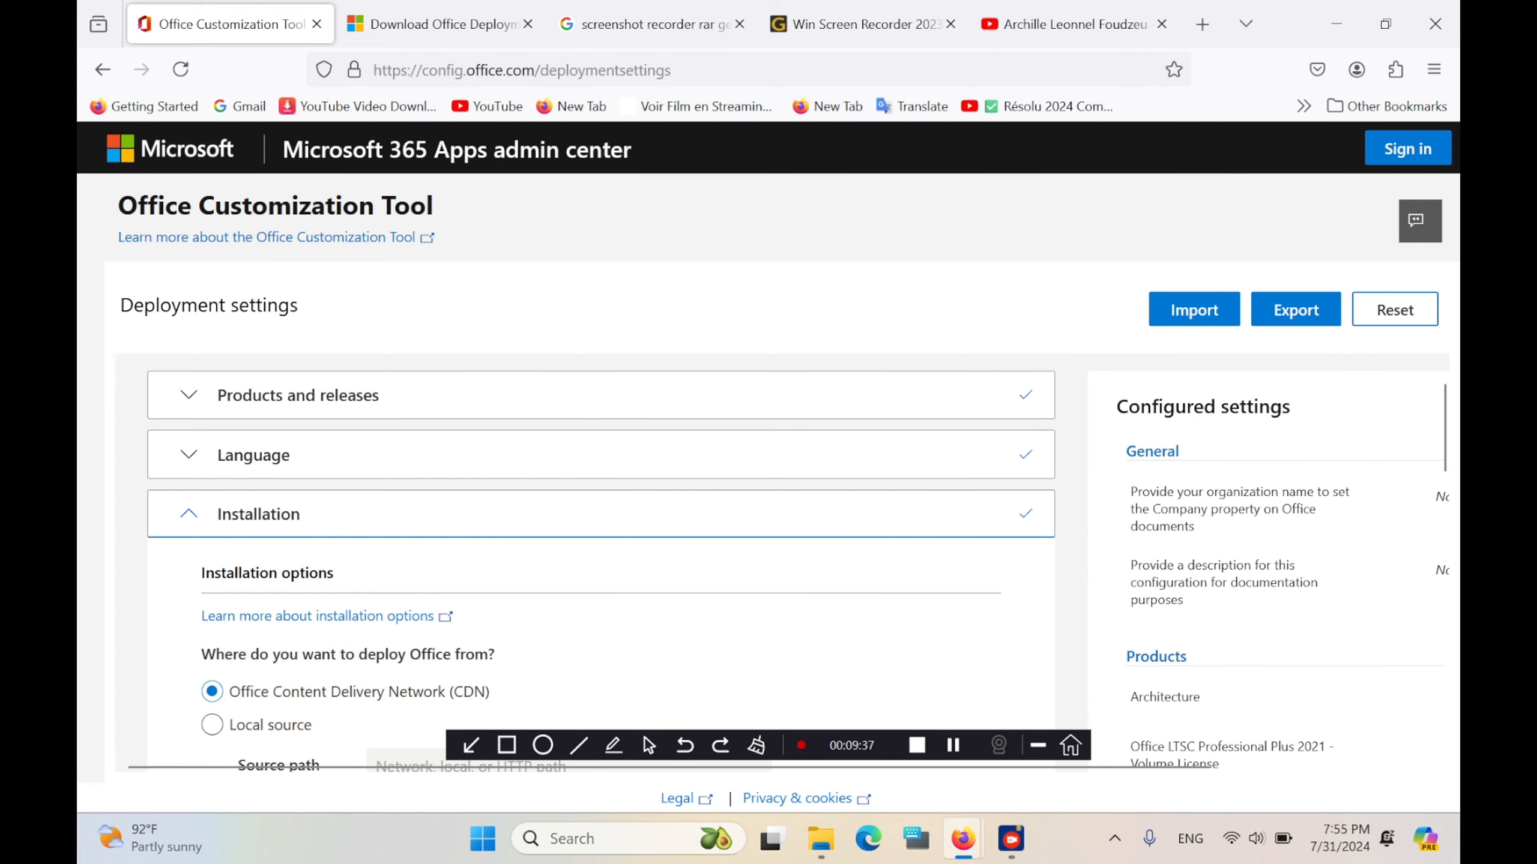
{"action": "left_click", "coordinate": [189, 514]}
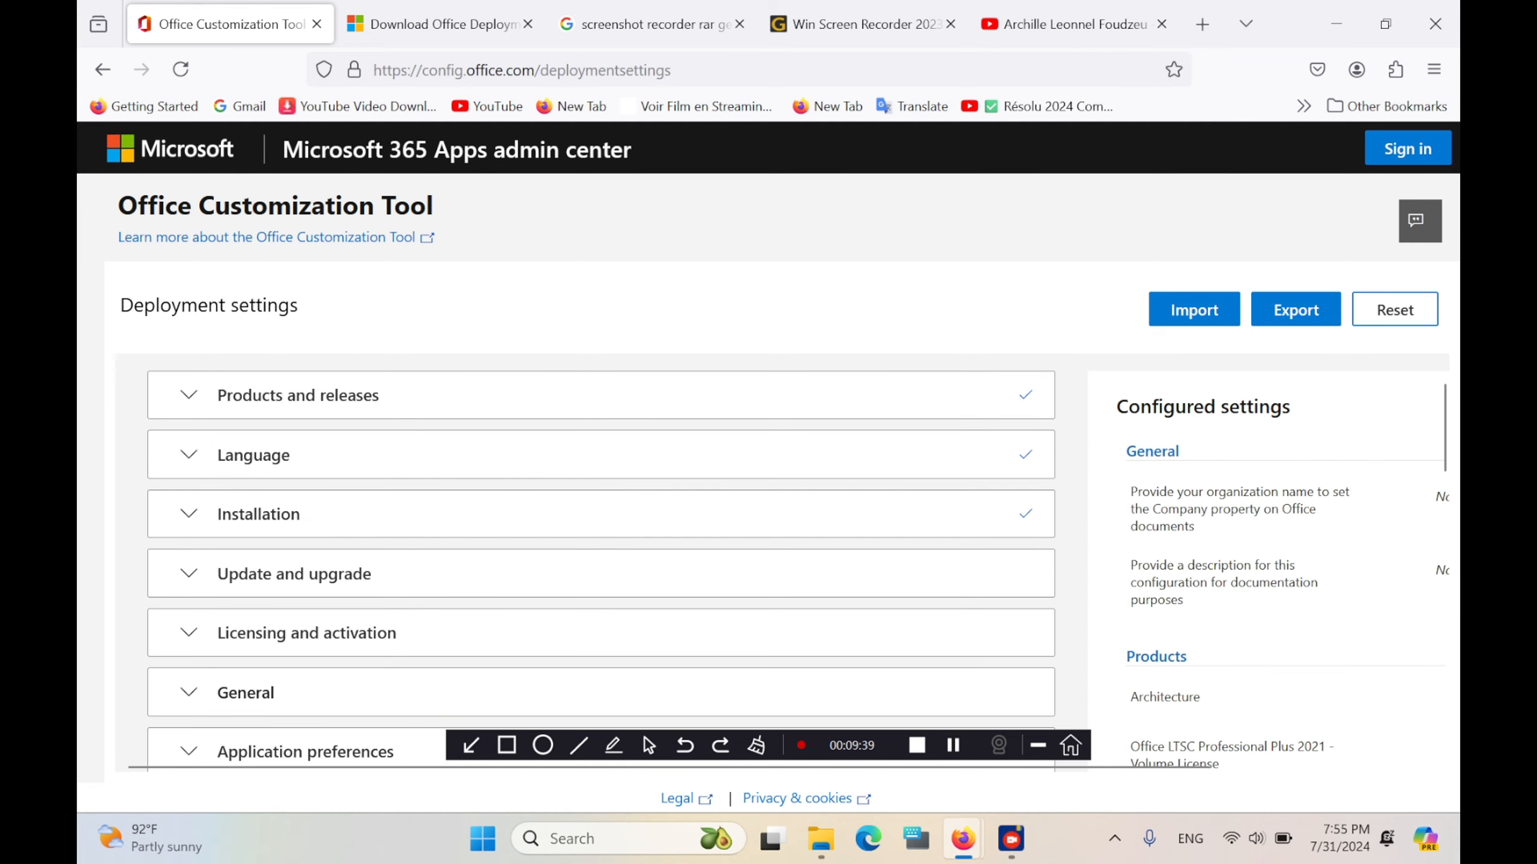
Step: Leave the organization name and description blank in the General settings and continue to Application preferences
{"action": "scroll", "coordinate": [1264, 569], "scroll_direction": "down", "scroll_amount": 4}
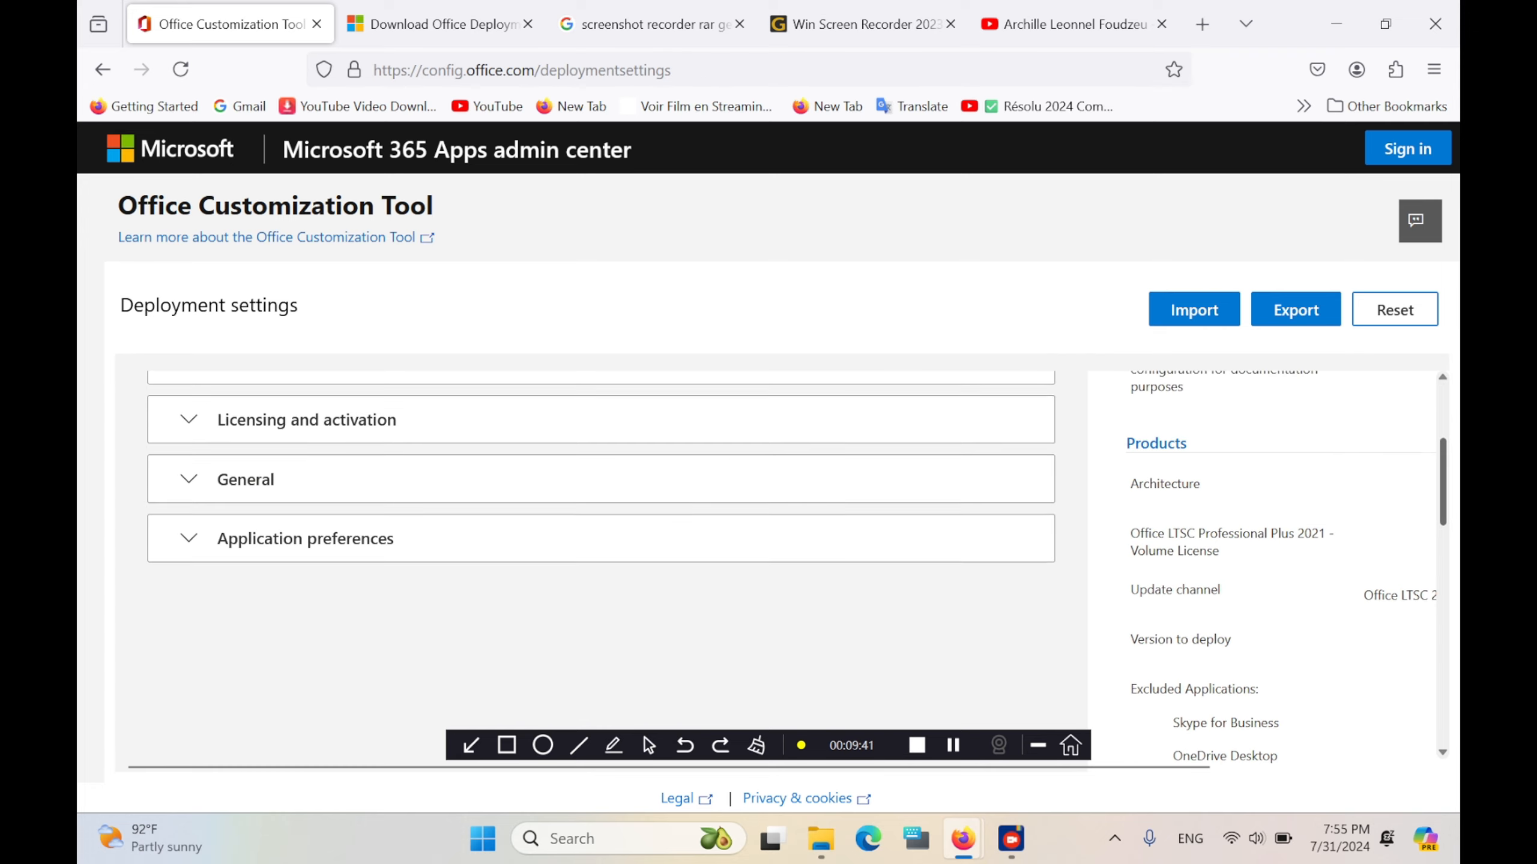
{"action": "scroll", "coordinate": [798, 573], "scroll_direction": "up", "scroll_amount": 2}
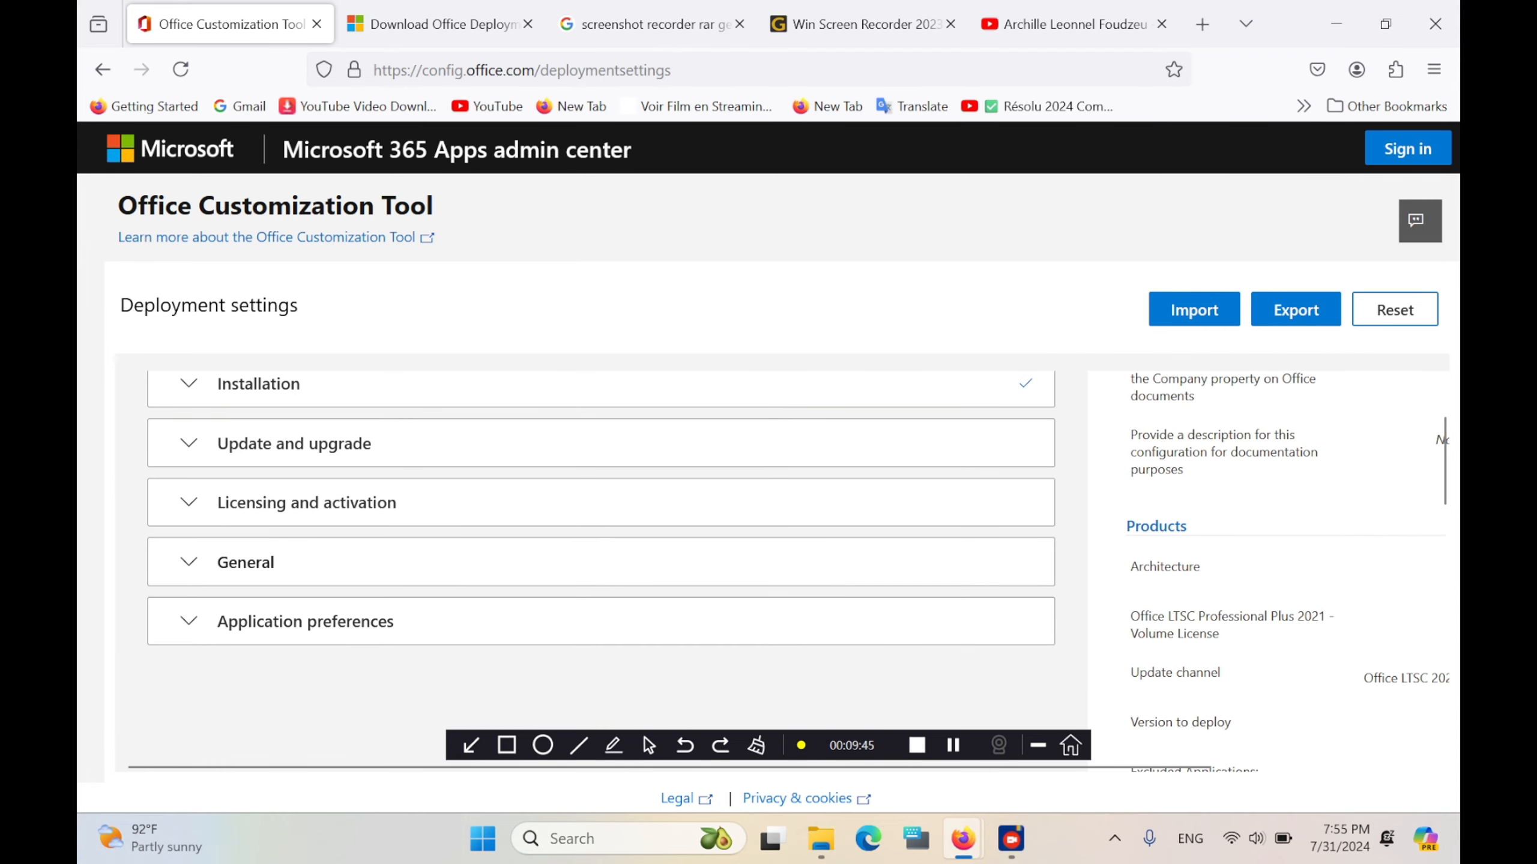
{"action": "left_click", "coordinate": [245, 563]}
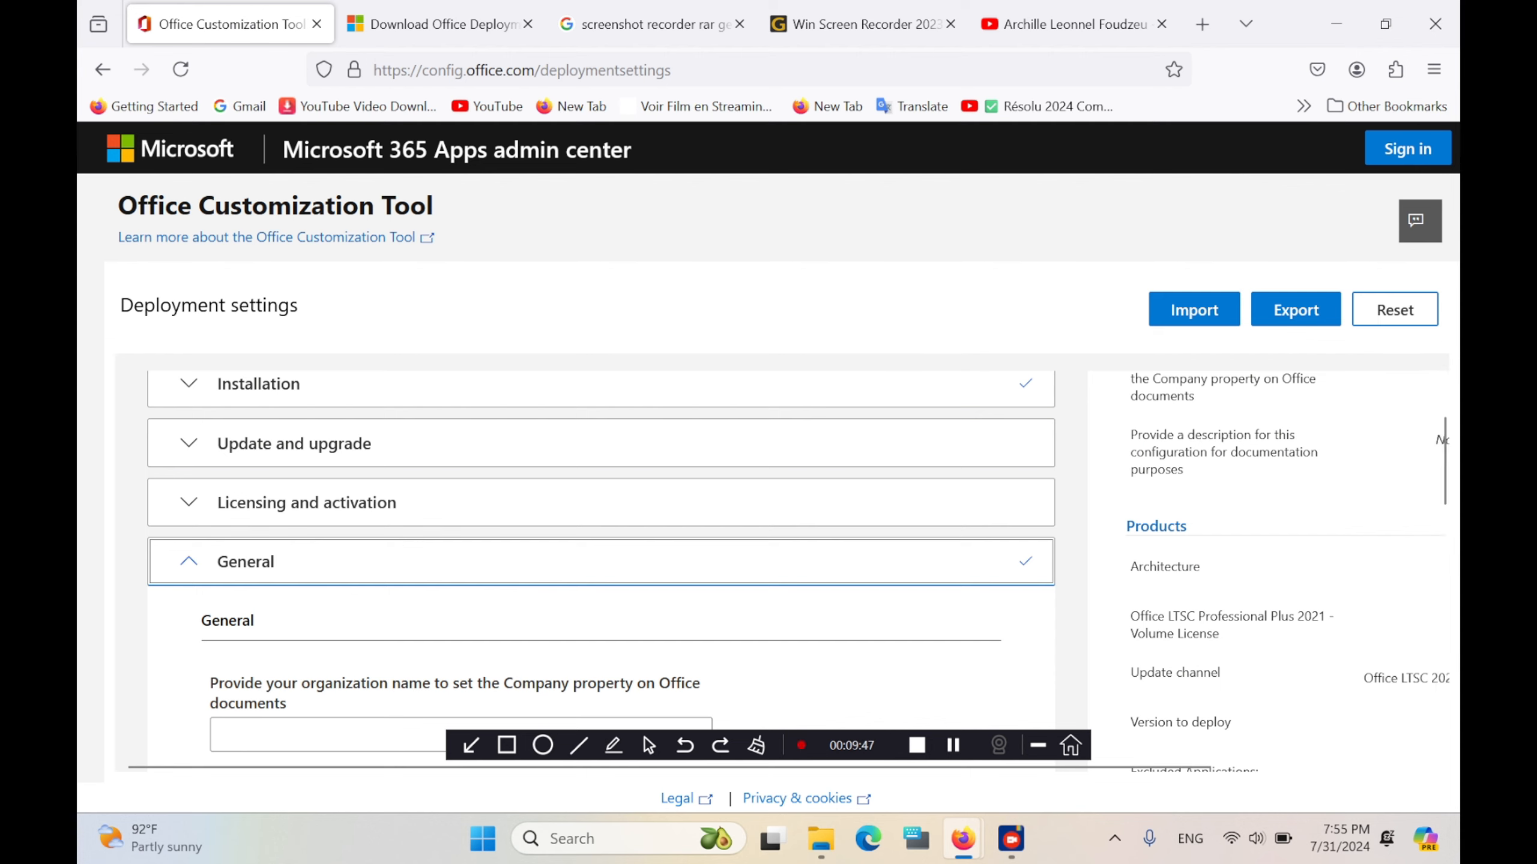
{"action": "scroll", "coordinate": [797, 573], "scroll_direction": "down", "scroll_amount": 3}
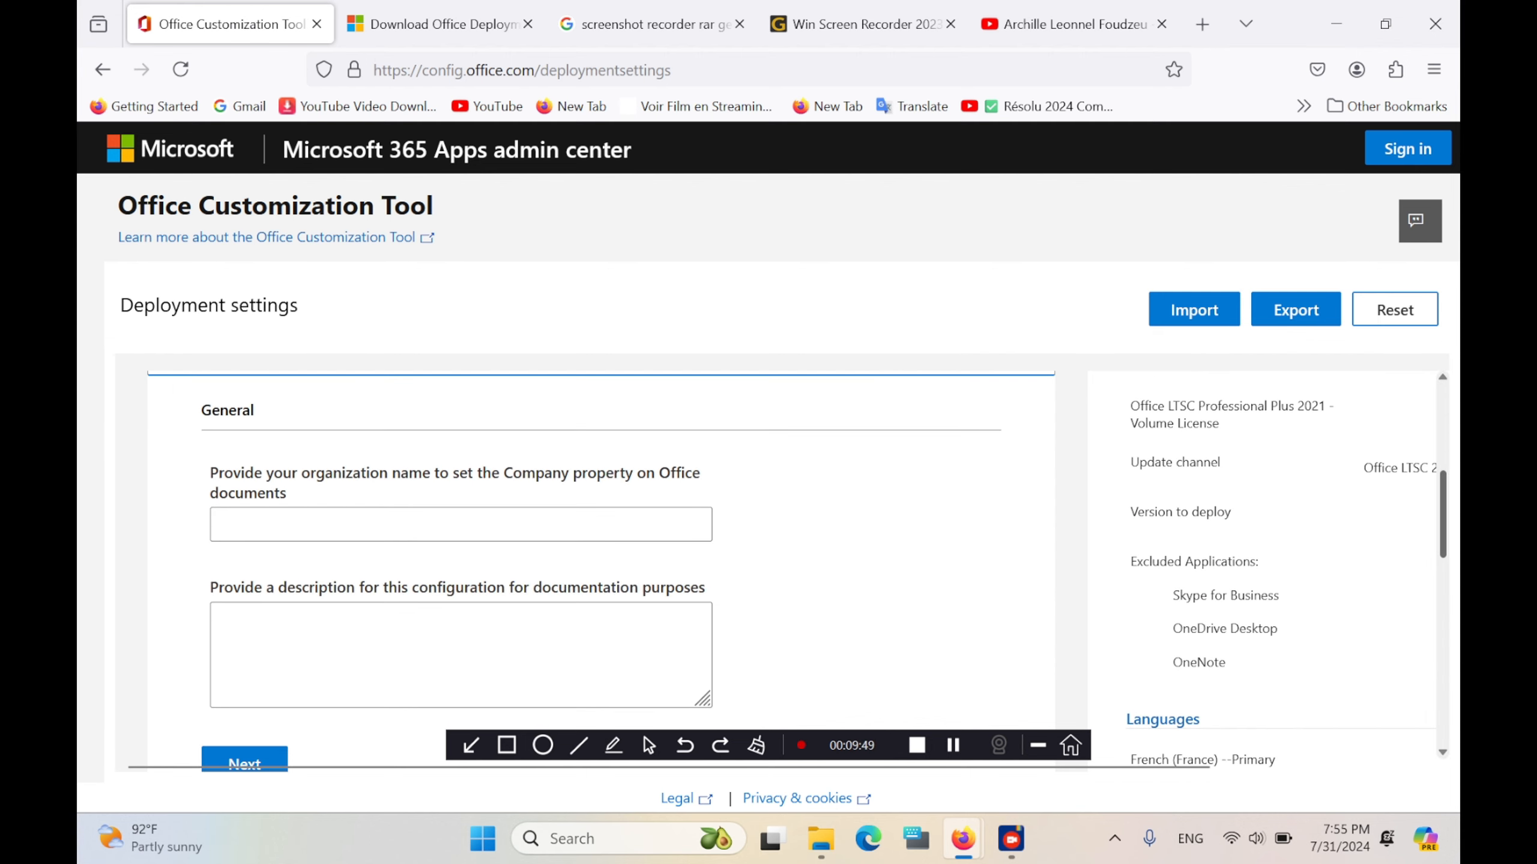
{"action": "scroll", "coordinate": [606, 569], "scroll_direction": "down", "scroll_amount": 4}
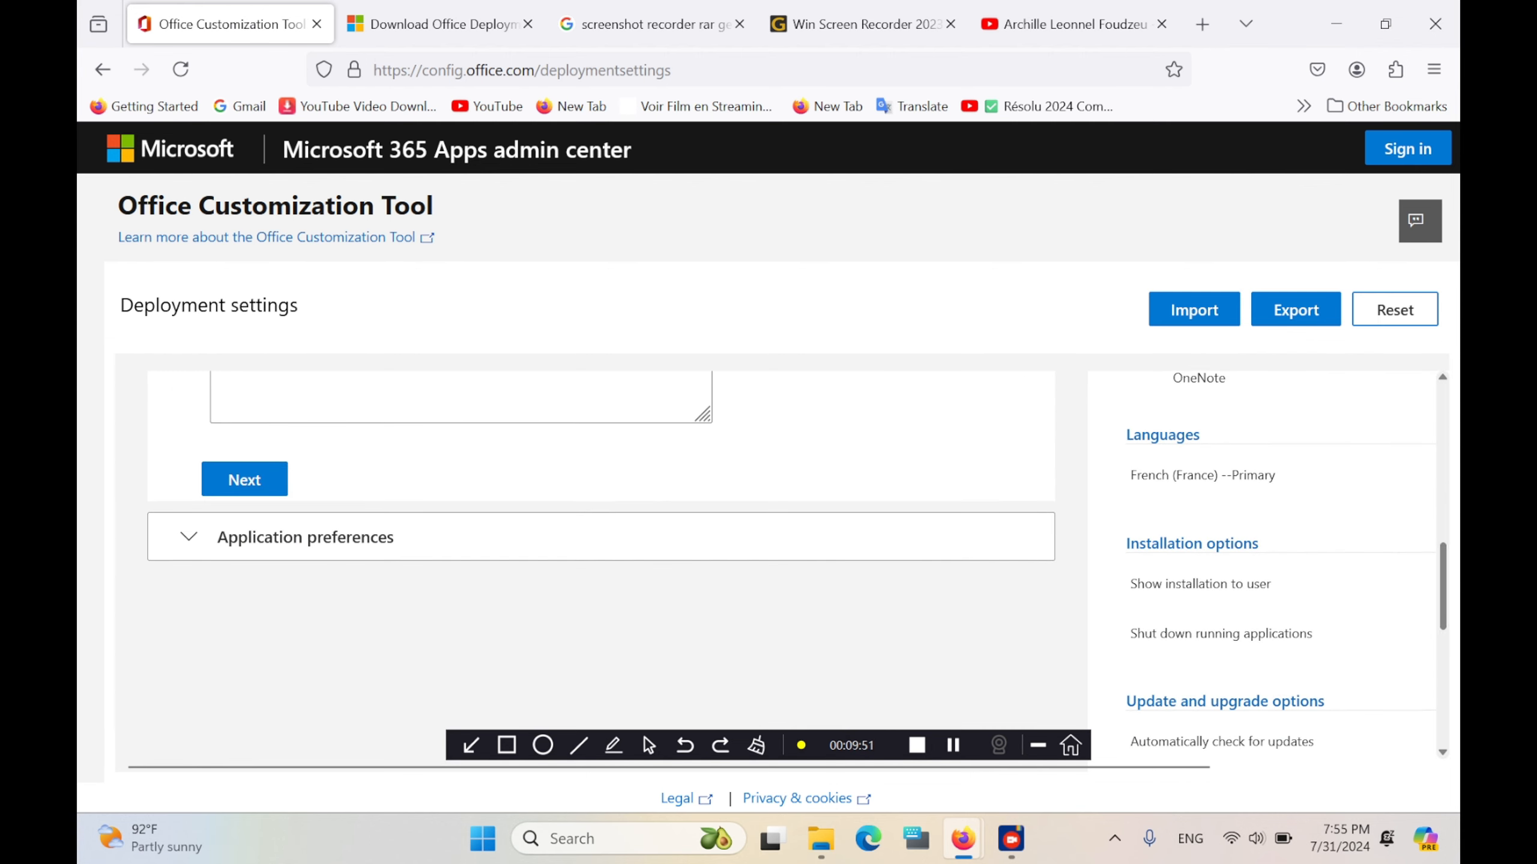
{"action": "left_click", "coordinate": [245, 480]}
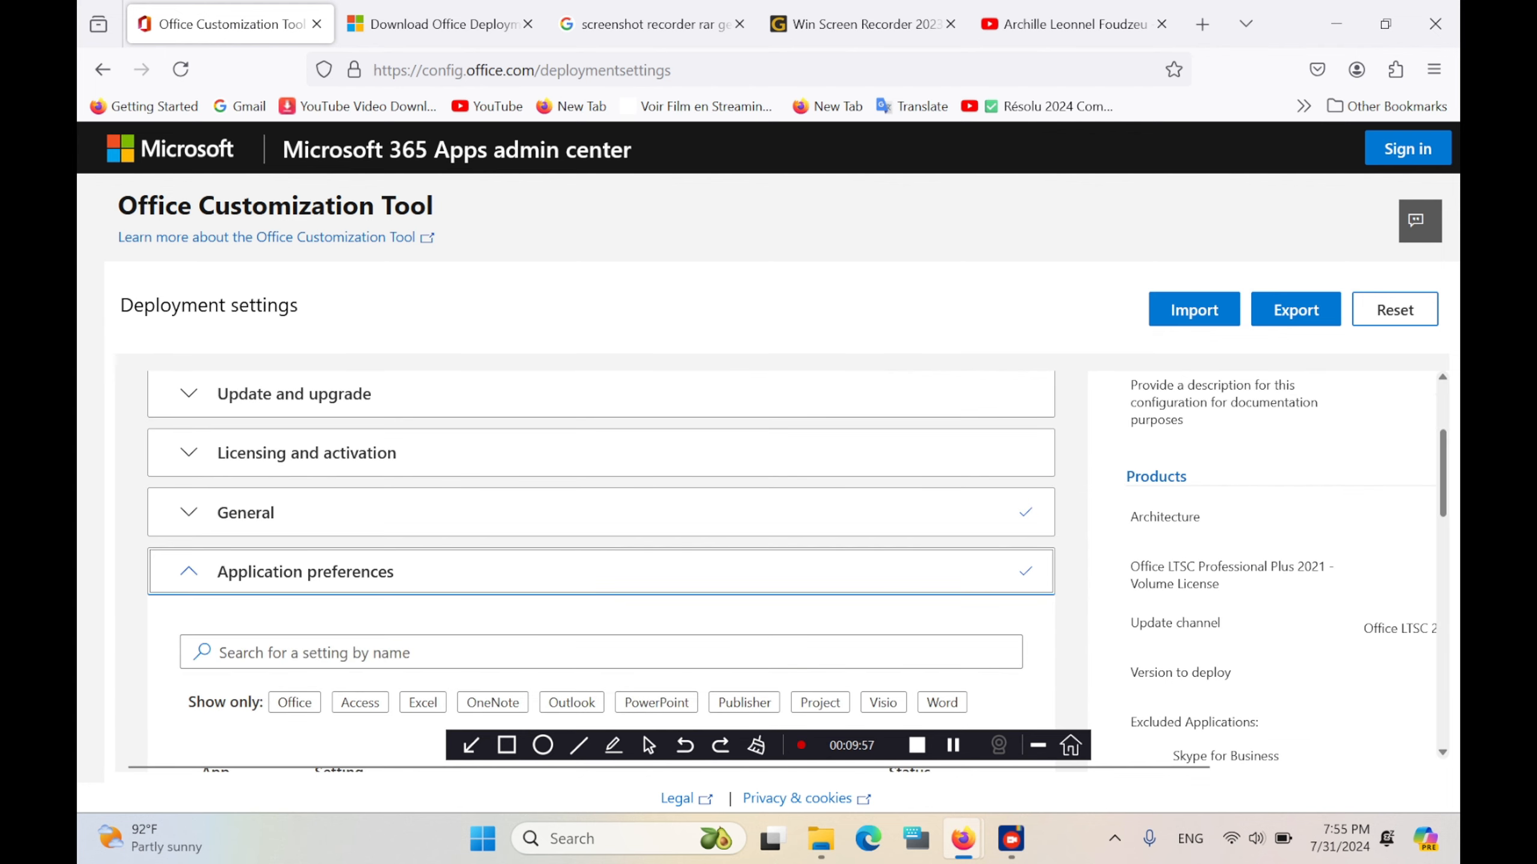
Step: Look through the Office application preferences and finish the deployment configuration without changing any of them
{"action": "scroll", "coordinate": [605, 569], "scroll_direction": "down", "scroll_amount": 5}
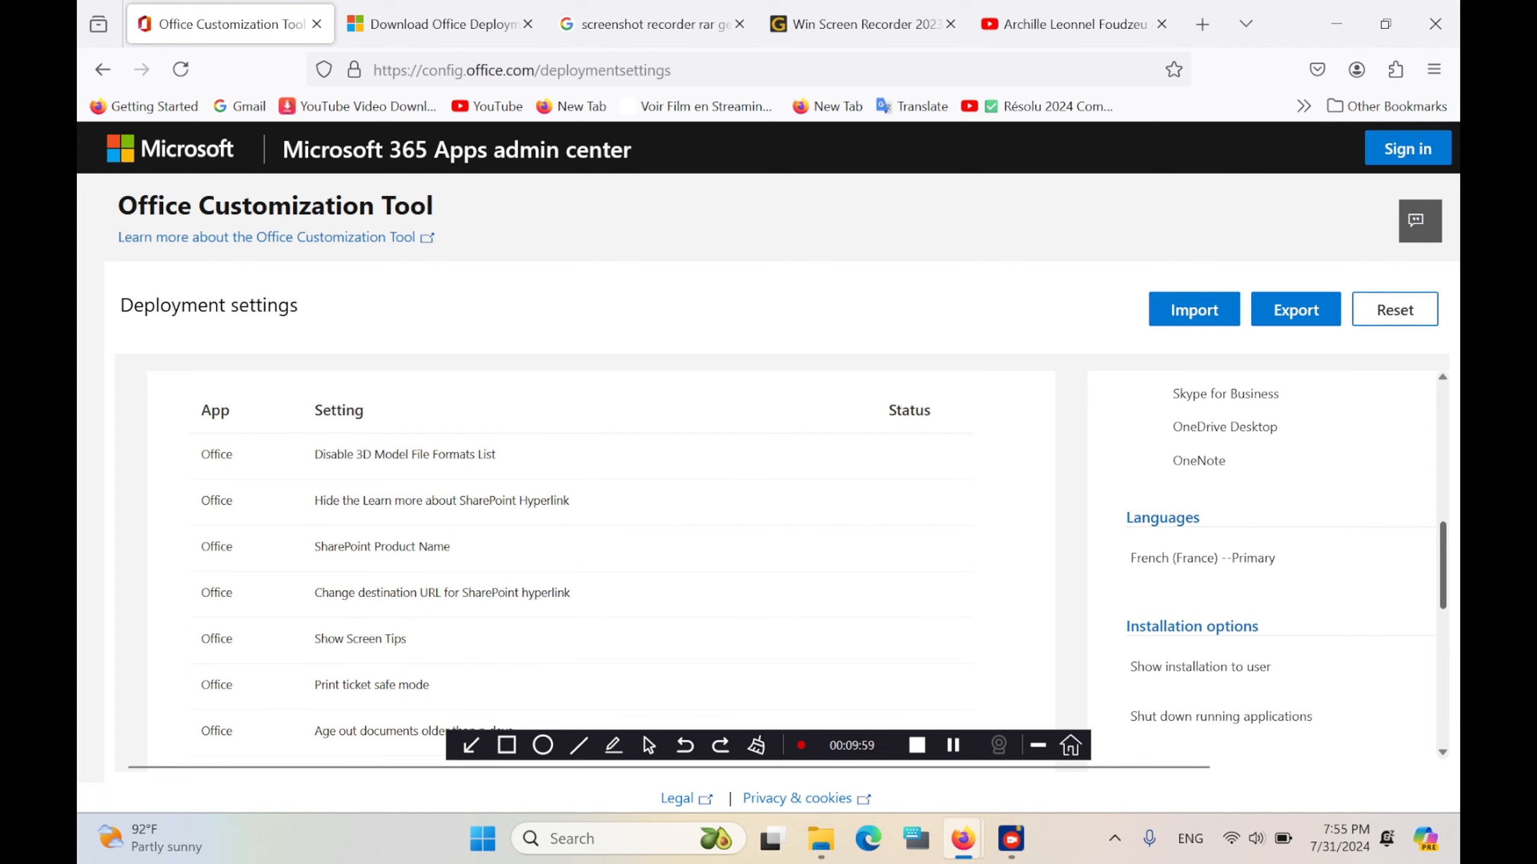
{"action": "scroll", "coordinate": [605, 570], "scroll_direction": "down", "scroll_amount": 1}
{"action": "scroll", "coordinate": [606, 569], "scroll_direction": "up", "scroll_amount": 4}
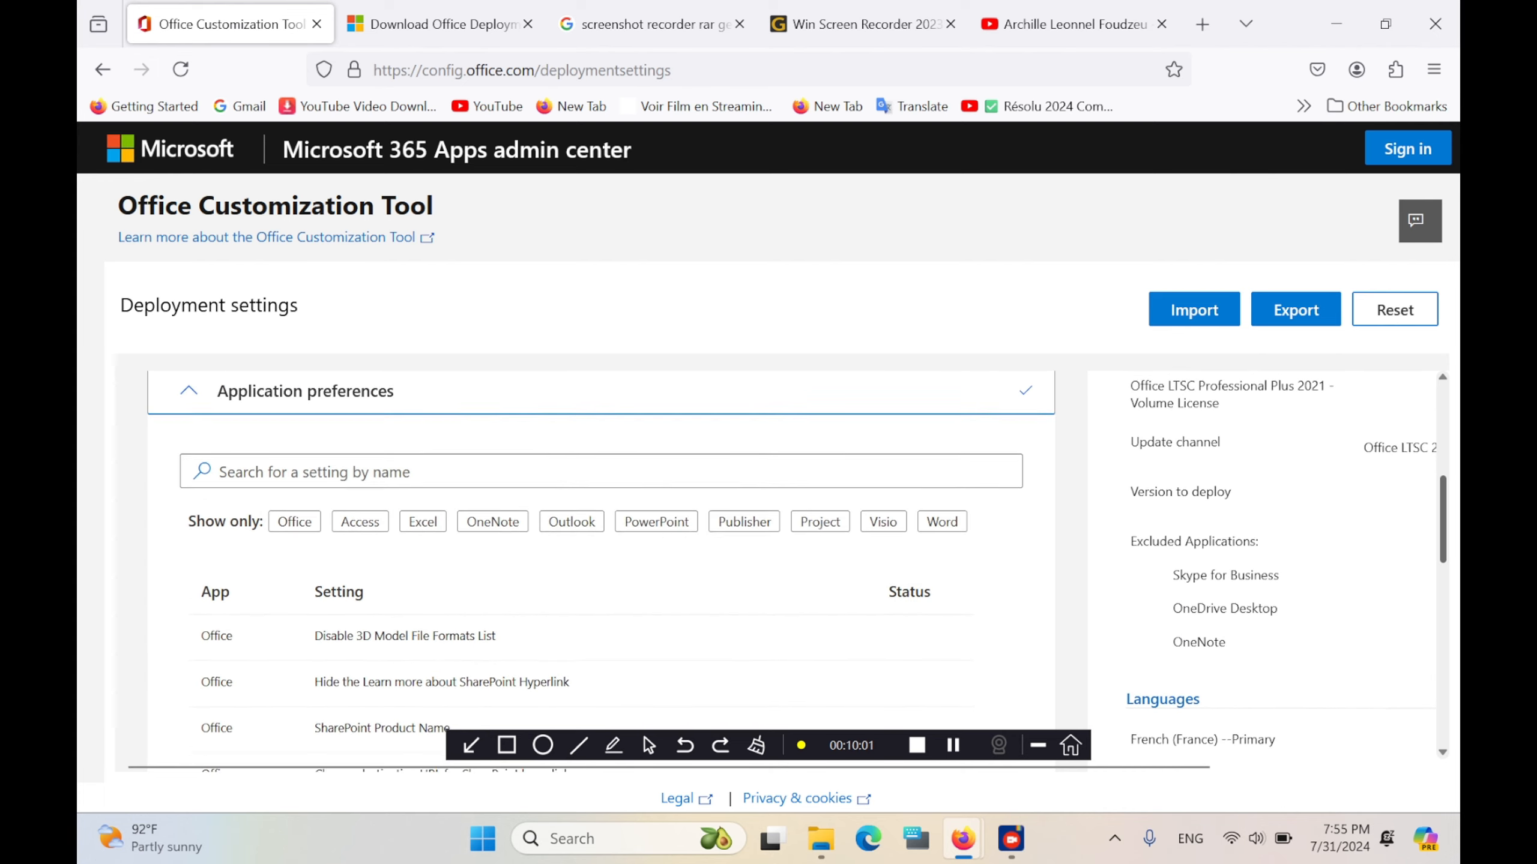
{"action": "scroll", "coordinate": [605, 570], "scroll_direction": "down", "scroll_amount": 2}
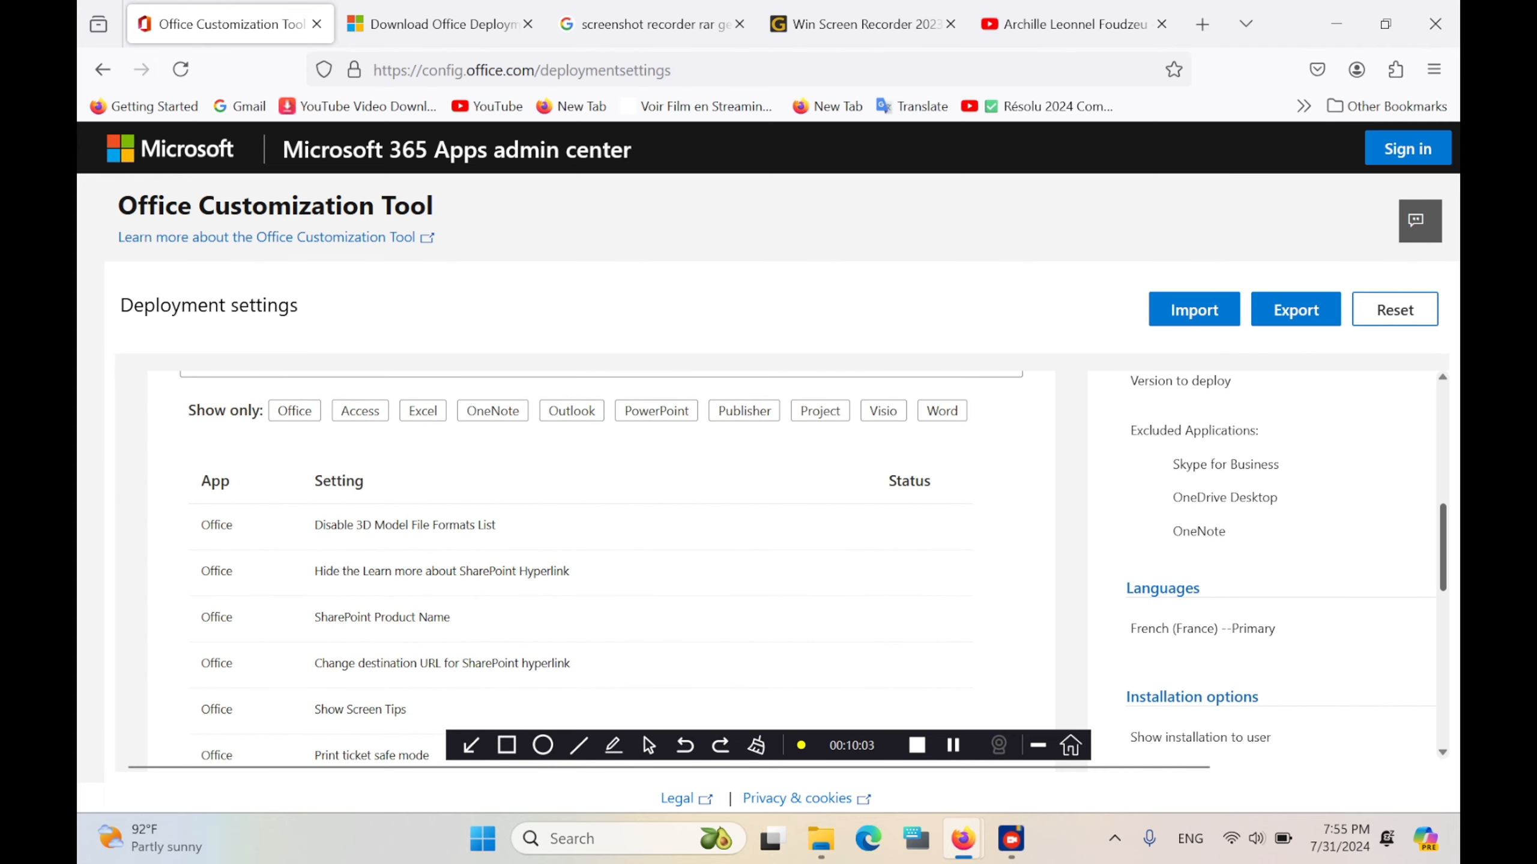
{"action": "scroll", "coordinate": [786, 569], "scroll_direction": "down", "scroll_amount": 5}
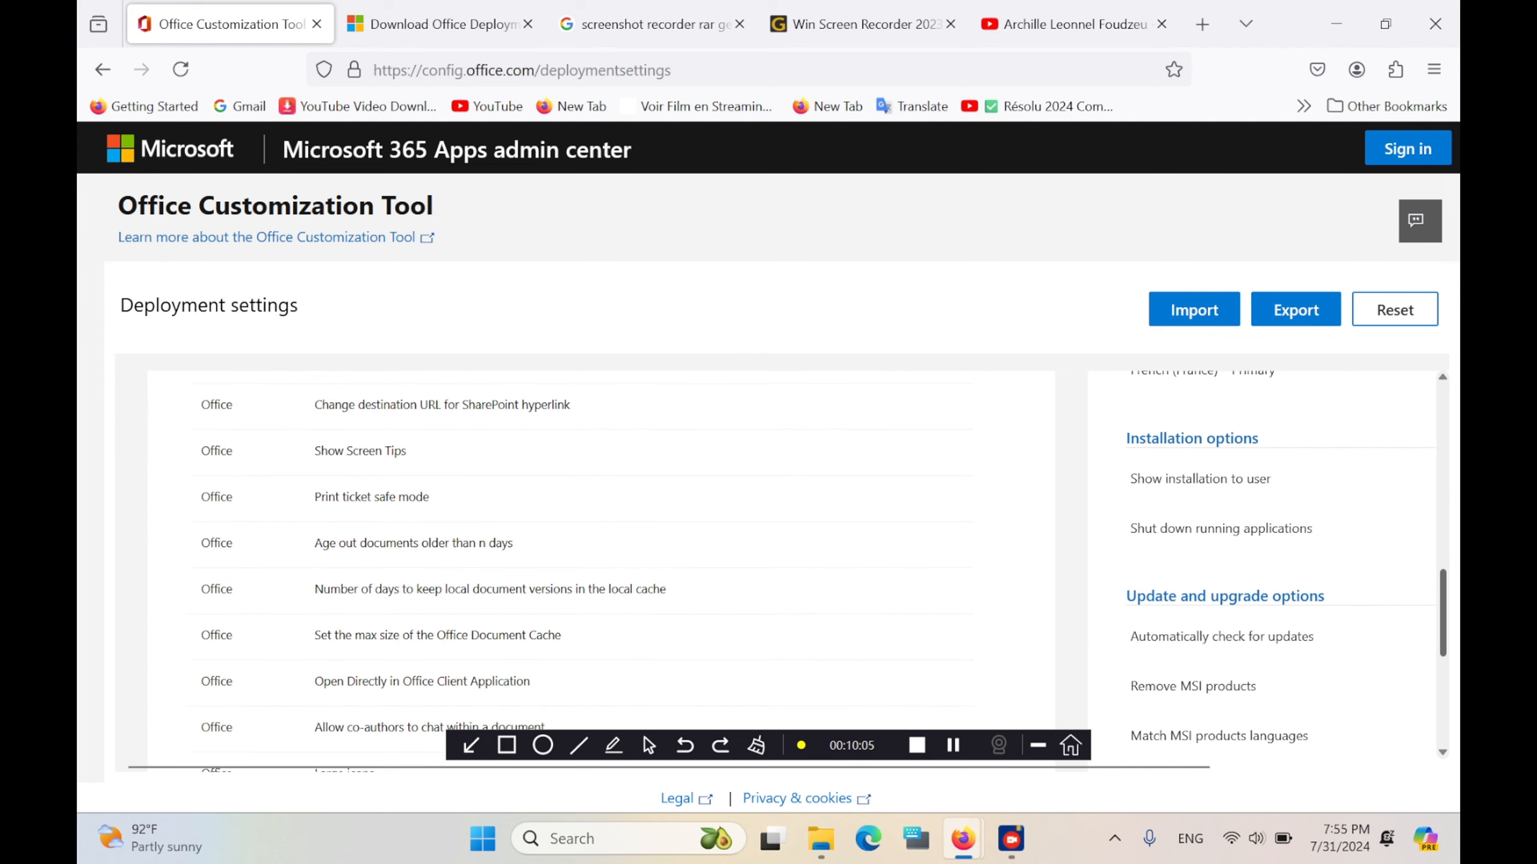
{"action": "scroll", "coordinate": [787, 569], "scroll_direction": "down", "scroll_amount": 1}
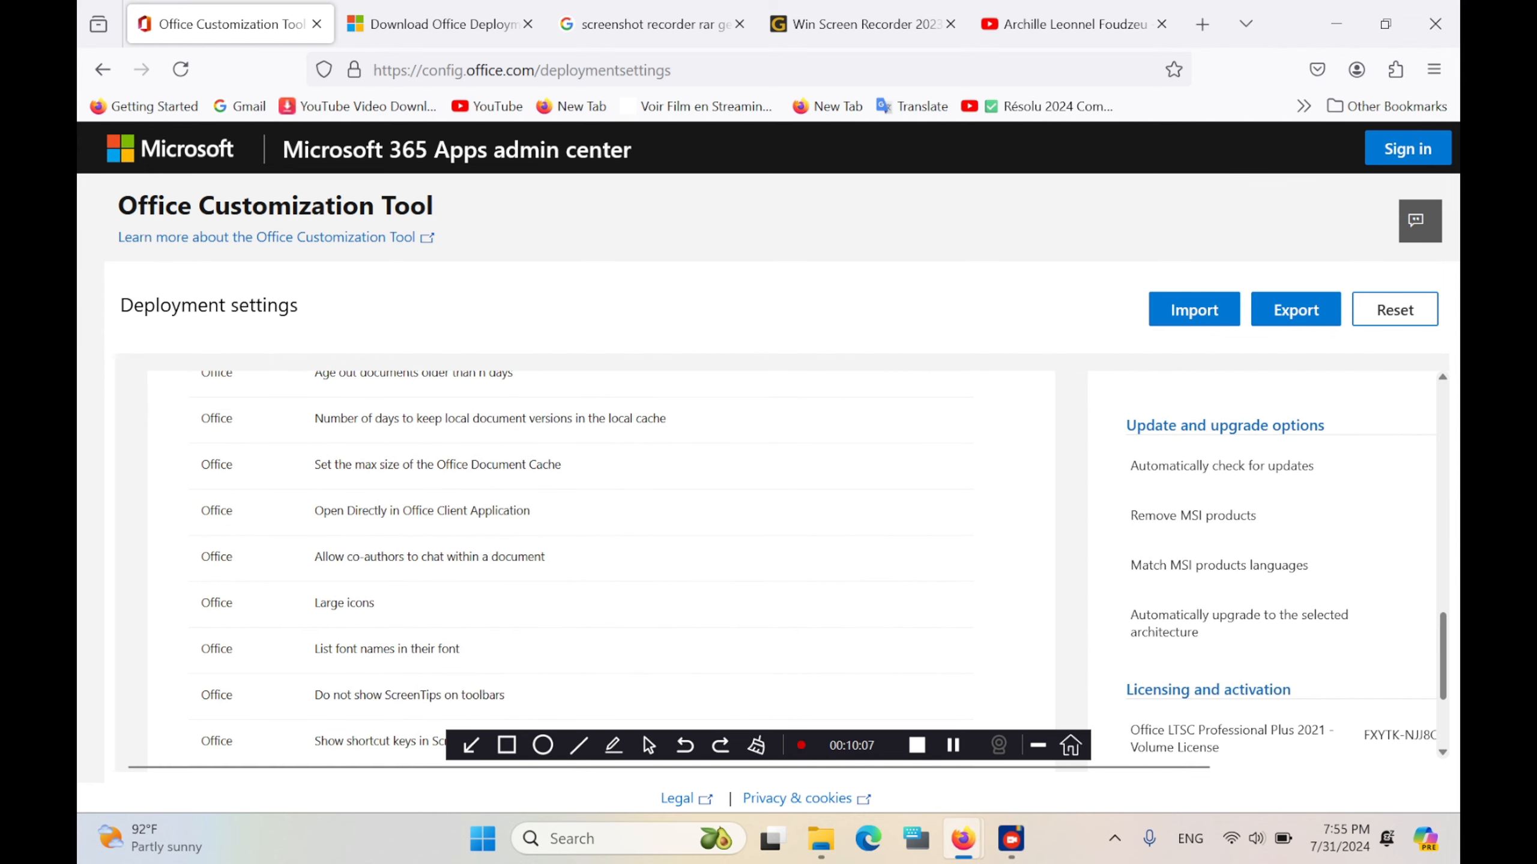
{"action": "scroll", "coordinate": [787, 569], "scroll_direction": "down", "scroll_amount": 3}
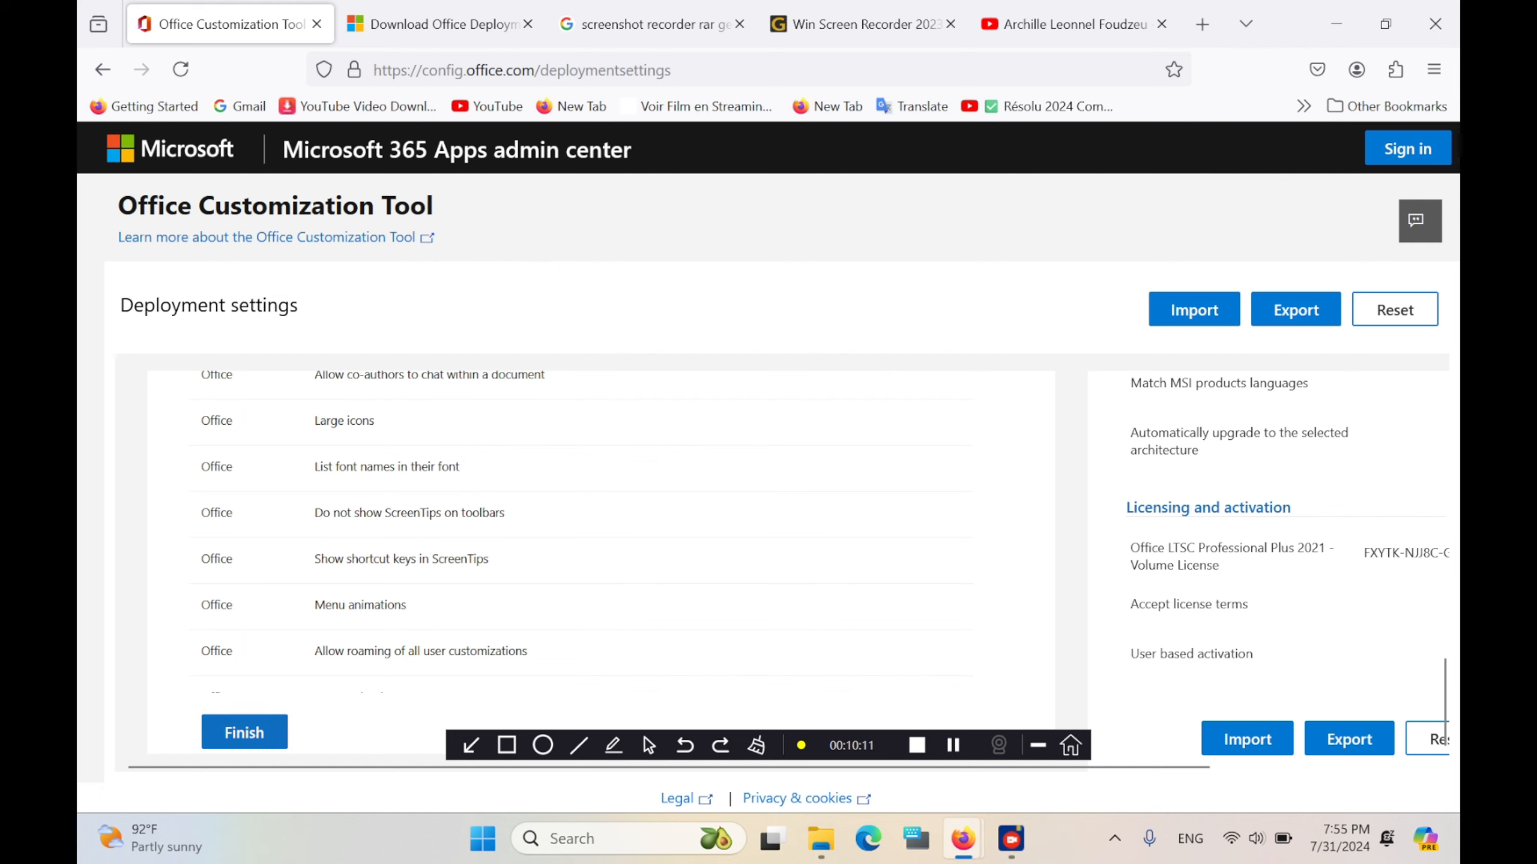
{"action": "left_click", "coordinate": [244, 733]}
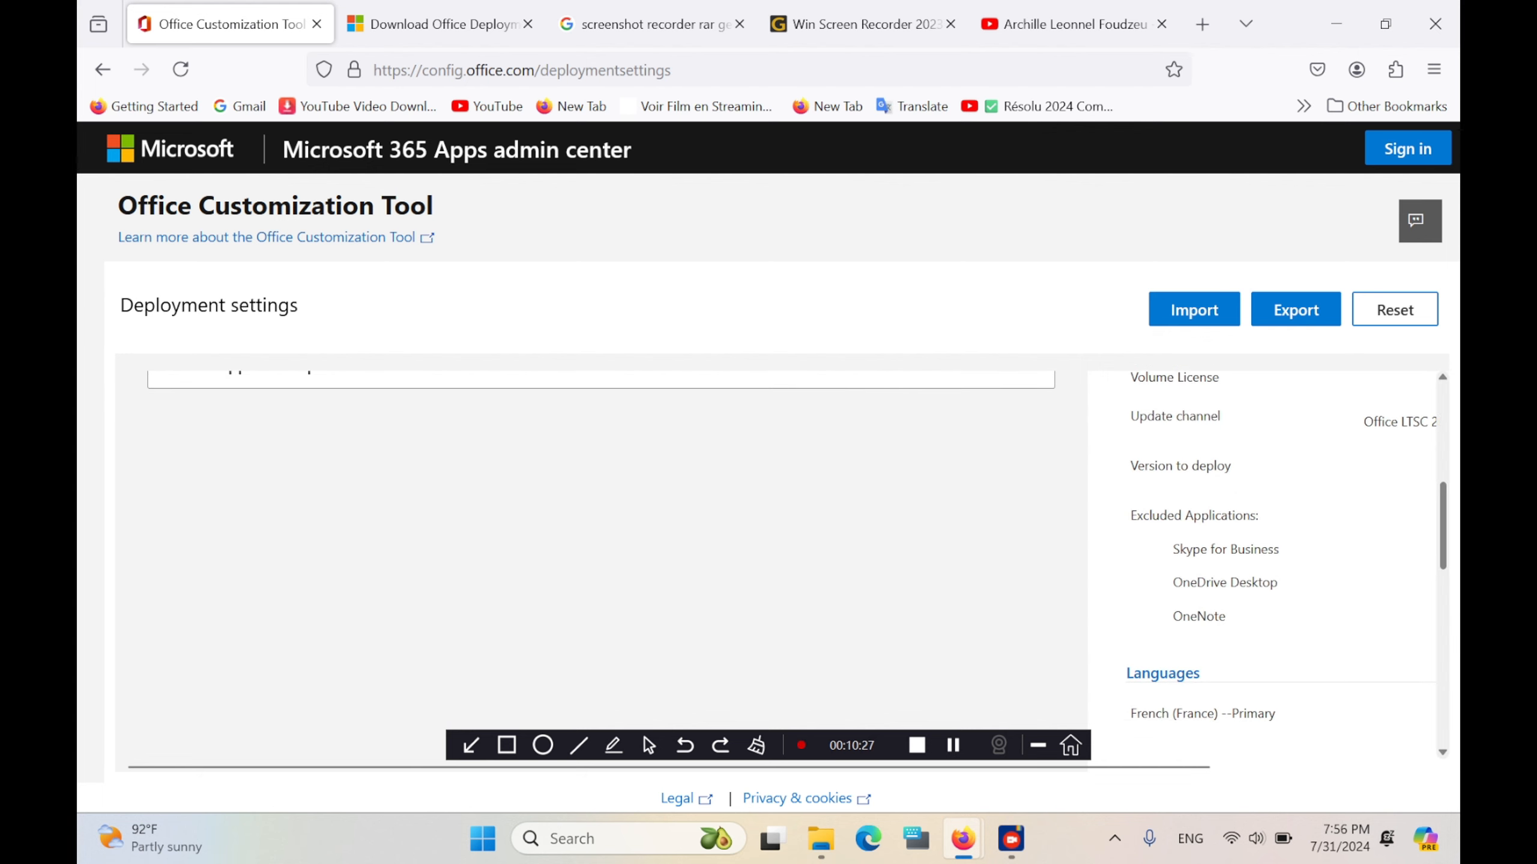
Step: Export the configuration to XML with the file name Configuration, keeping the current default file format settings and accepting the license agreement
{"action": "scroll", "coordinate": [1264, 569], "scroll_direction": "down", "scroll_amount": 5}
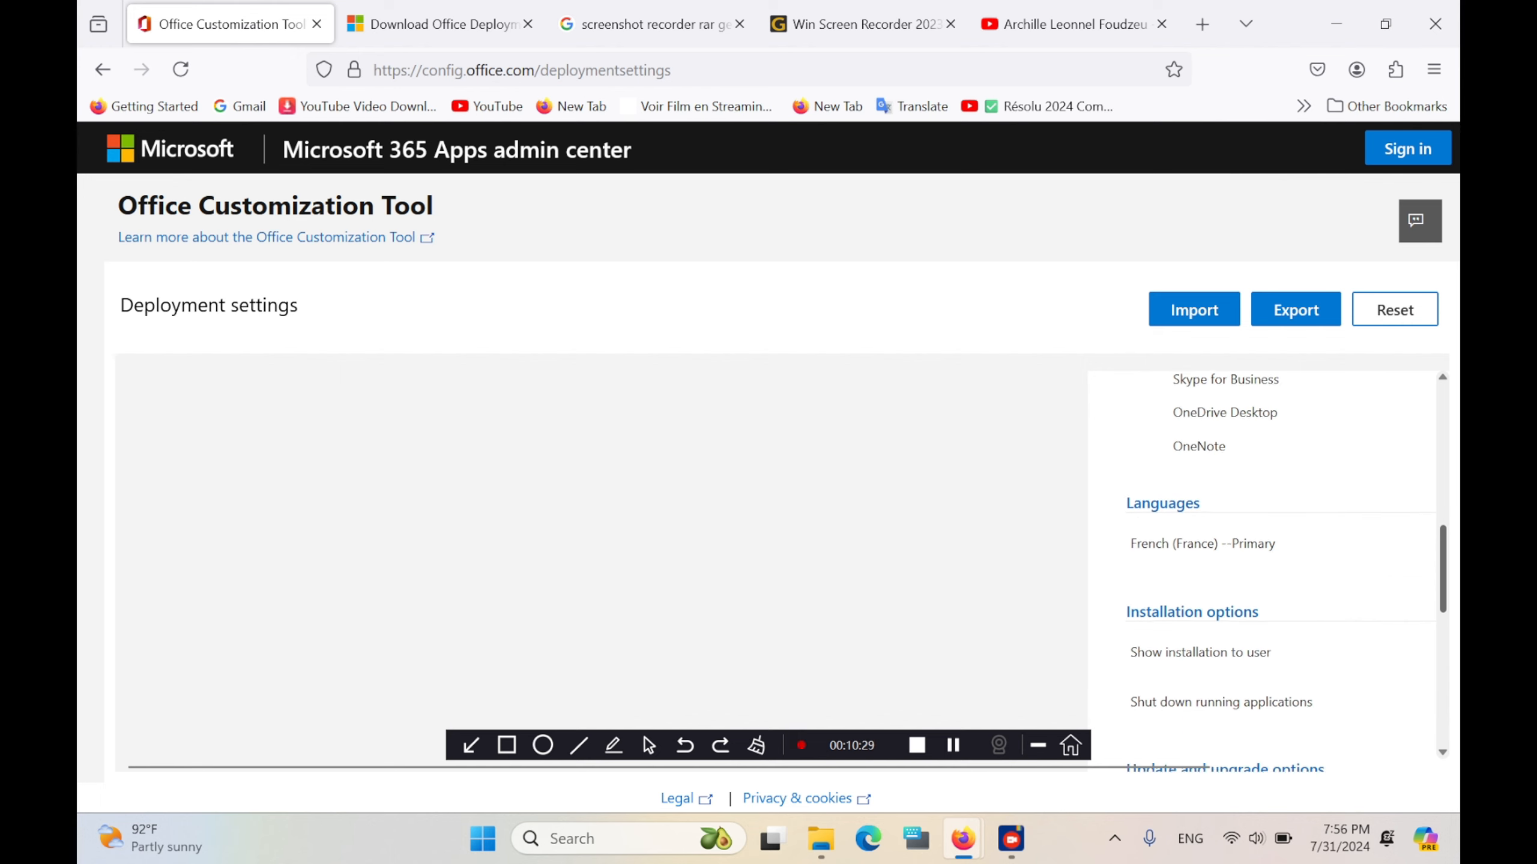
{"action": "scroll", "coordinate": [1287, 562], "scroll_direction": "down", "scroll_amount": 5}
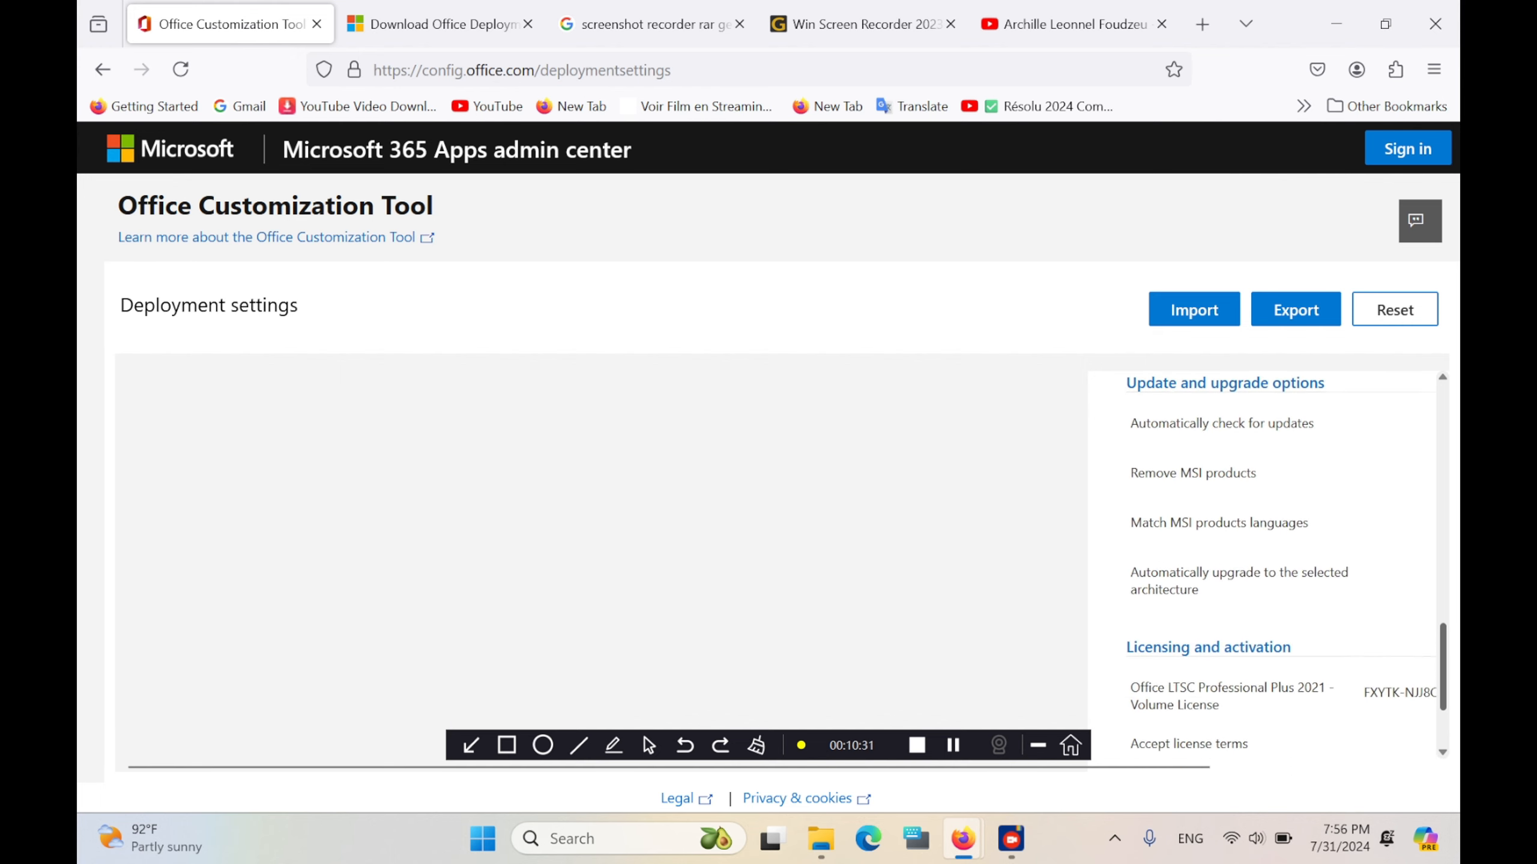
{"action": "left_click_drag", "start_coordinate": [1443, 694], "coordinate": [1443, 704]}
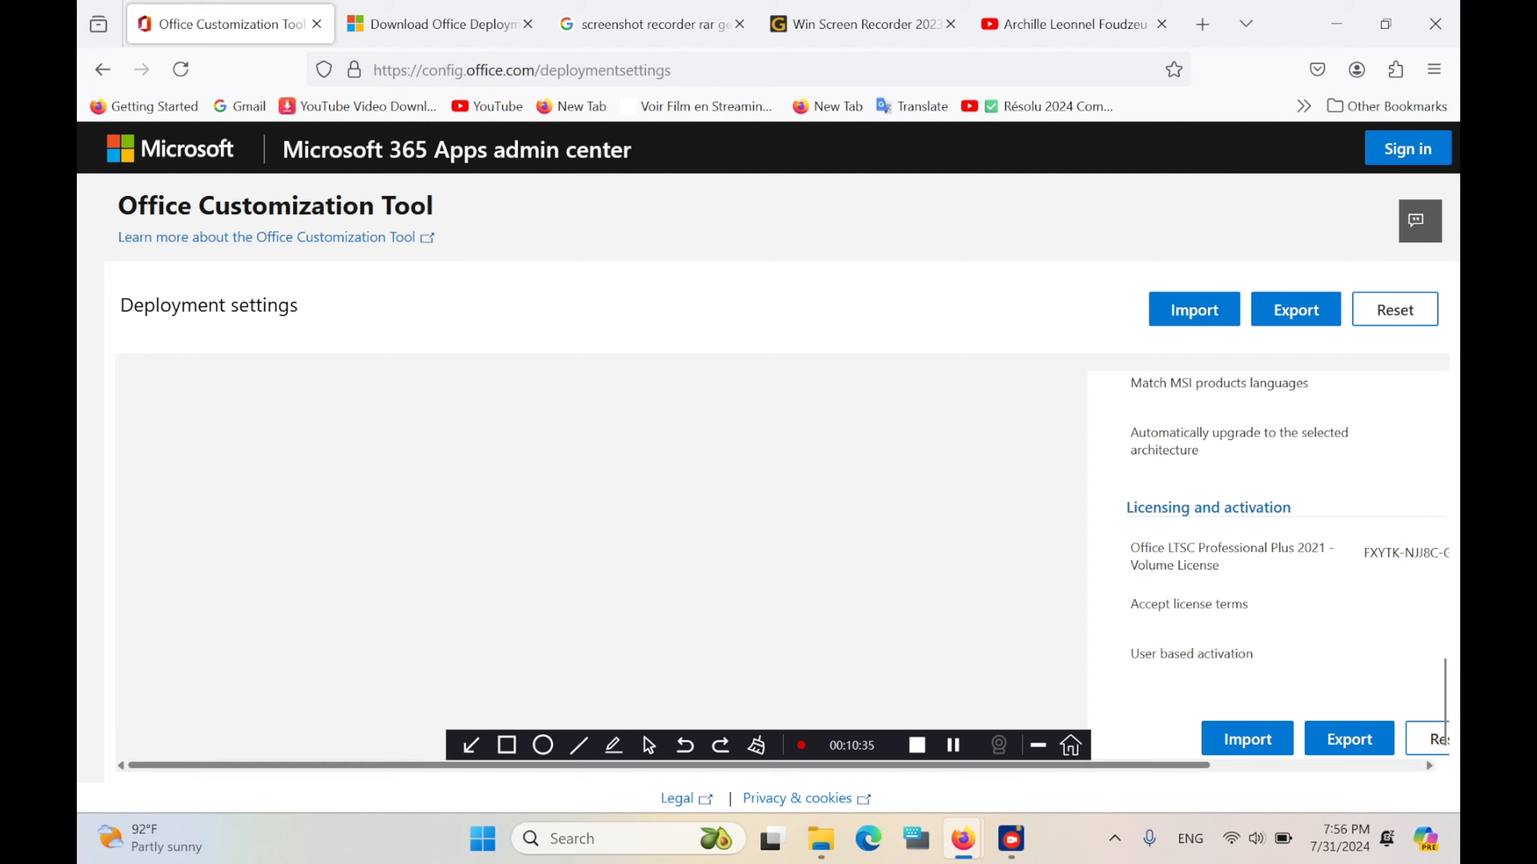
{"action": "left_click_drag", "start_coordinate": [1137, 767], "coordinate": [1232, 767]}
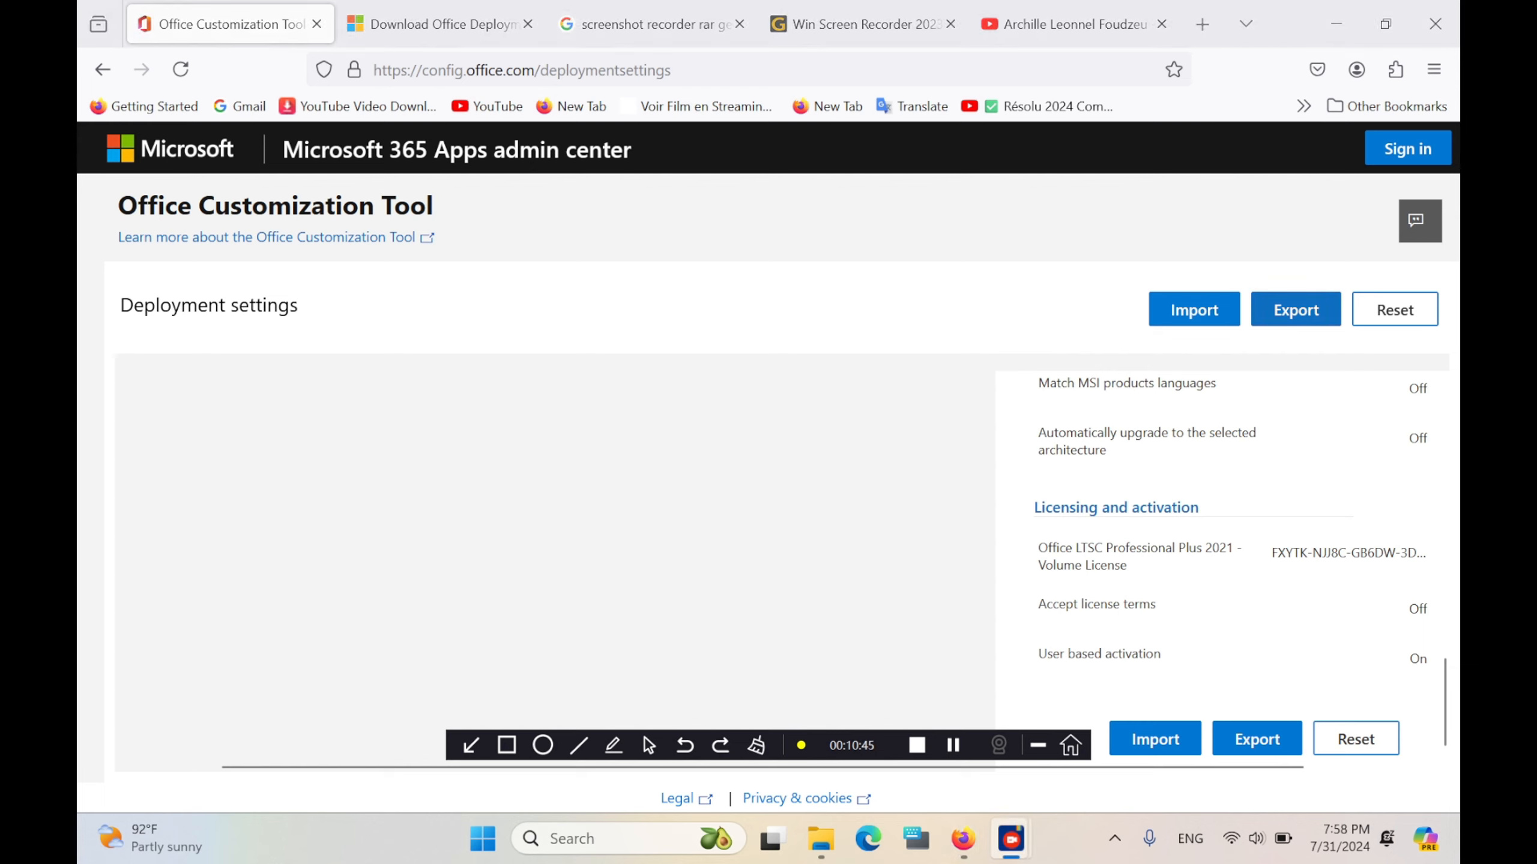
{"action": "left_click", "coordinate": [1296, 309]}
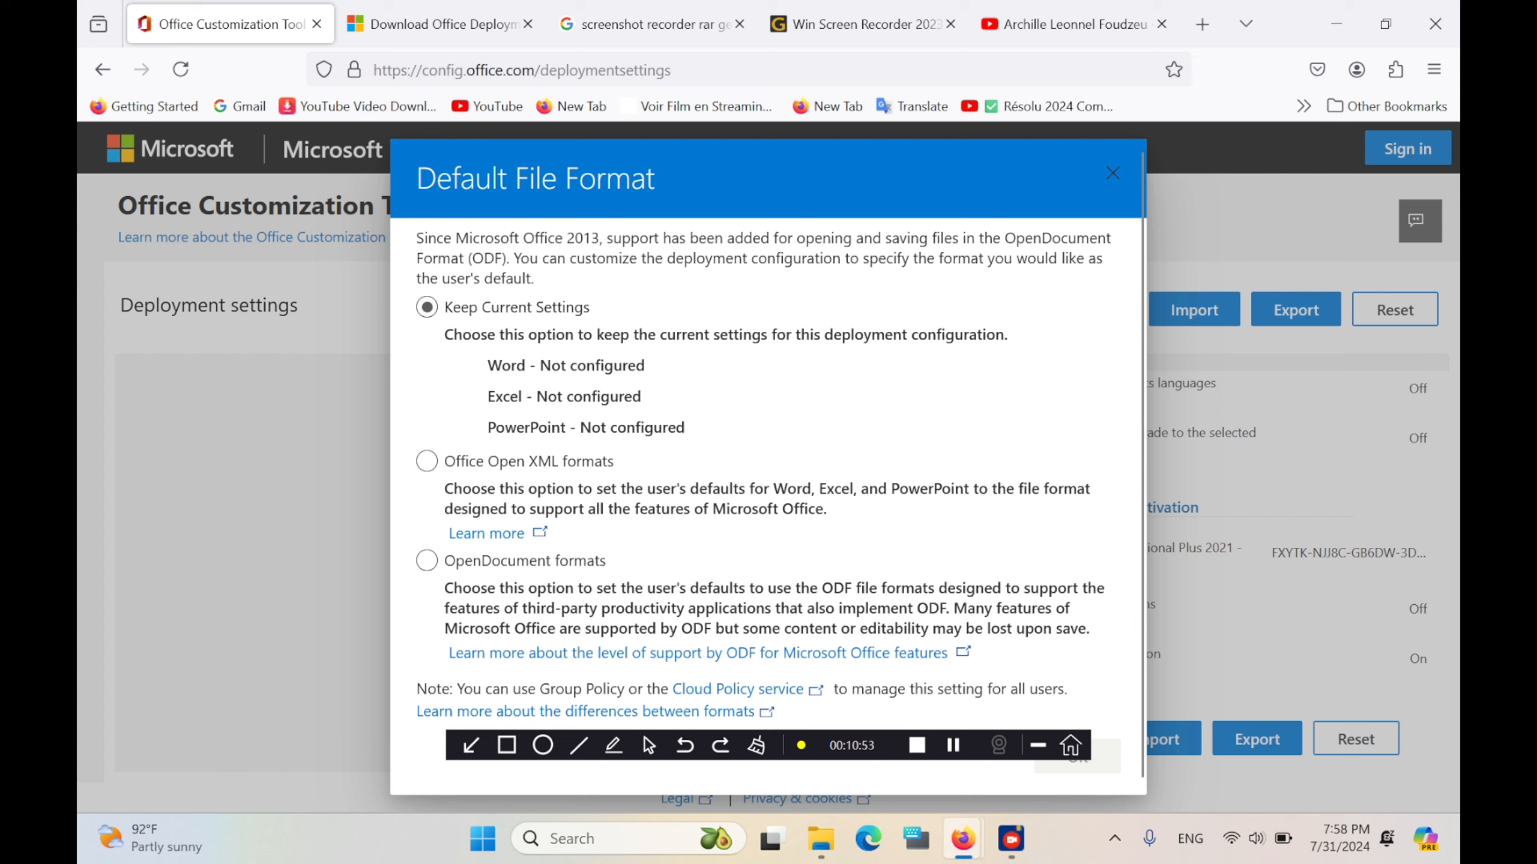
{"action": "left_click", "coordinate": [427, 307]}
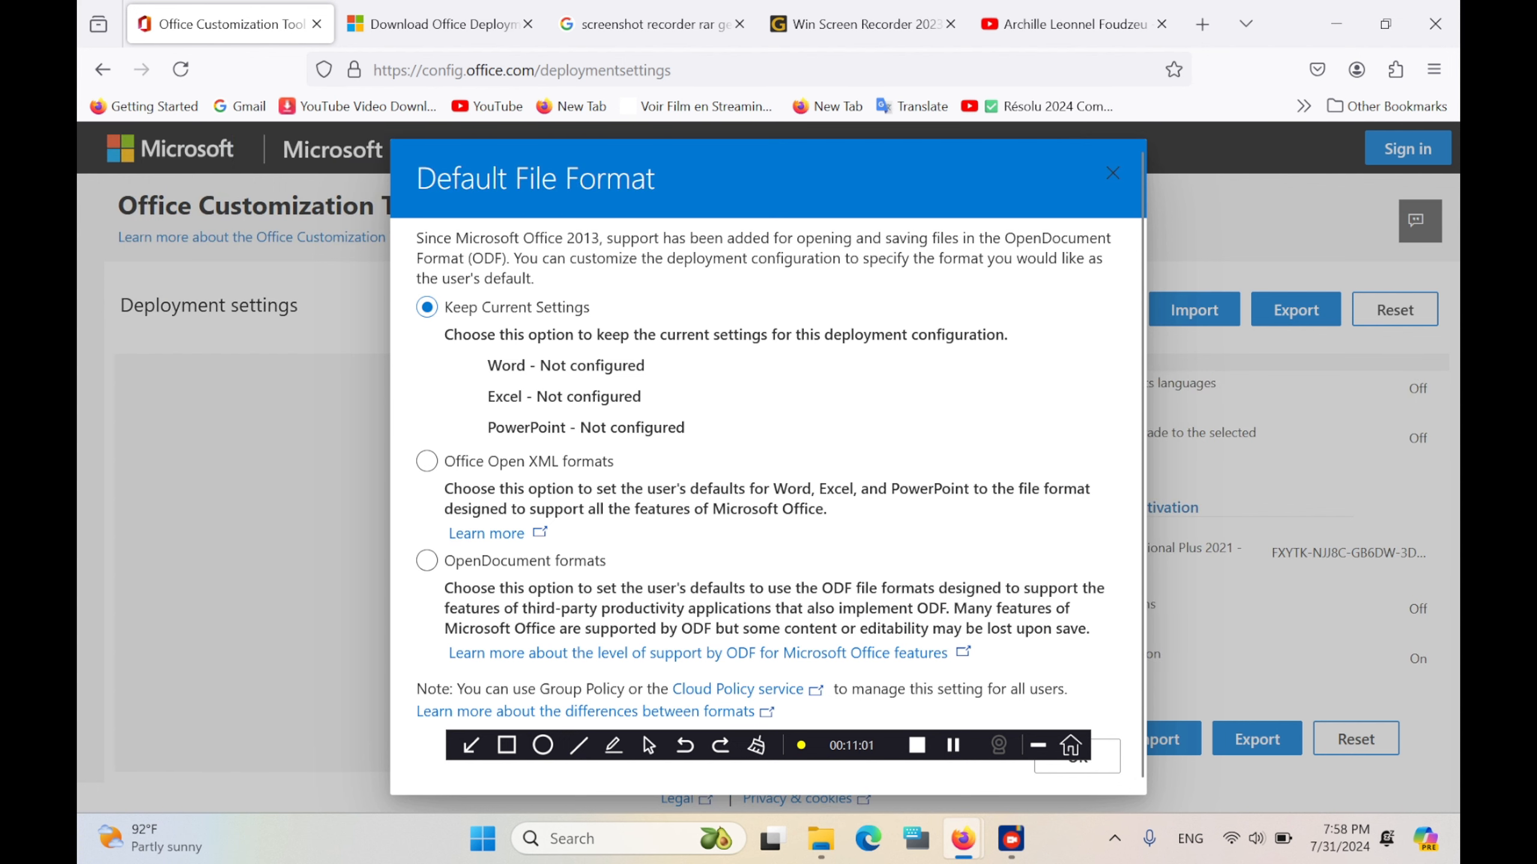
{"action": "left_click_drag", "start_coordinate": [852, 745], "coordinate": [843, 816]}
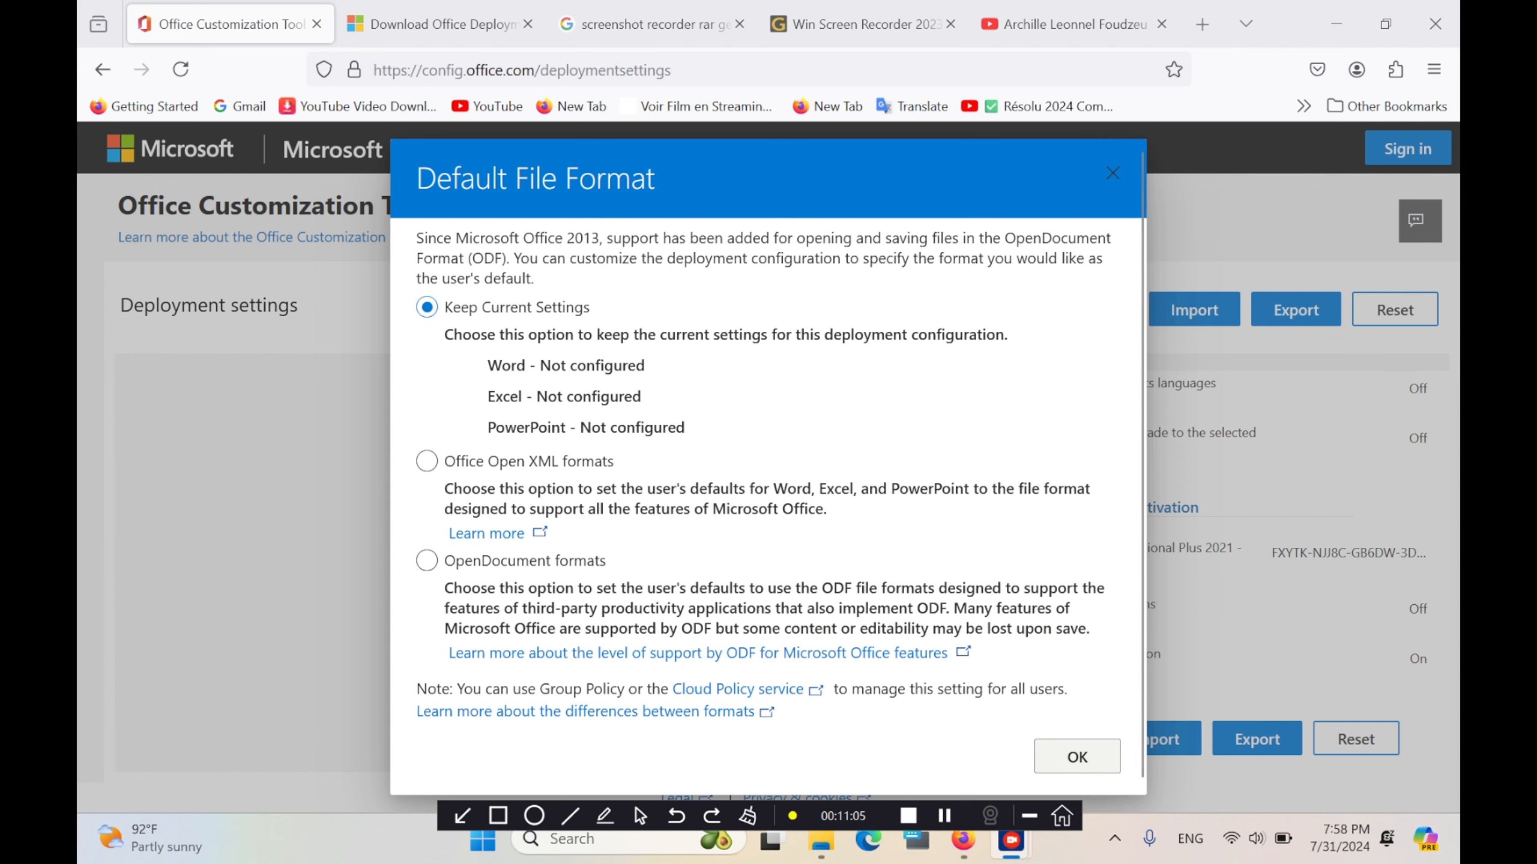
{"action": "left_click", "coordinate": [1076, 756]}
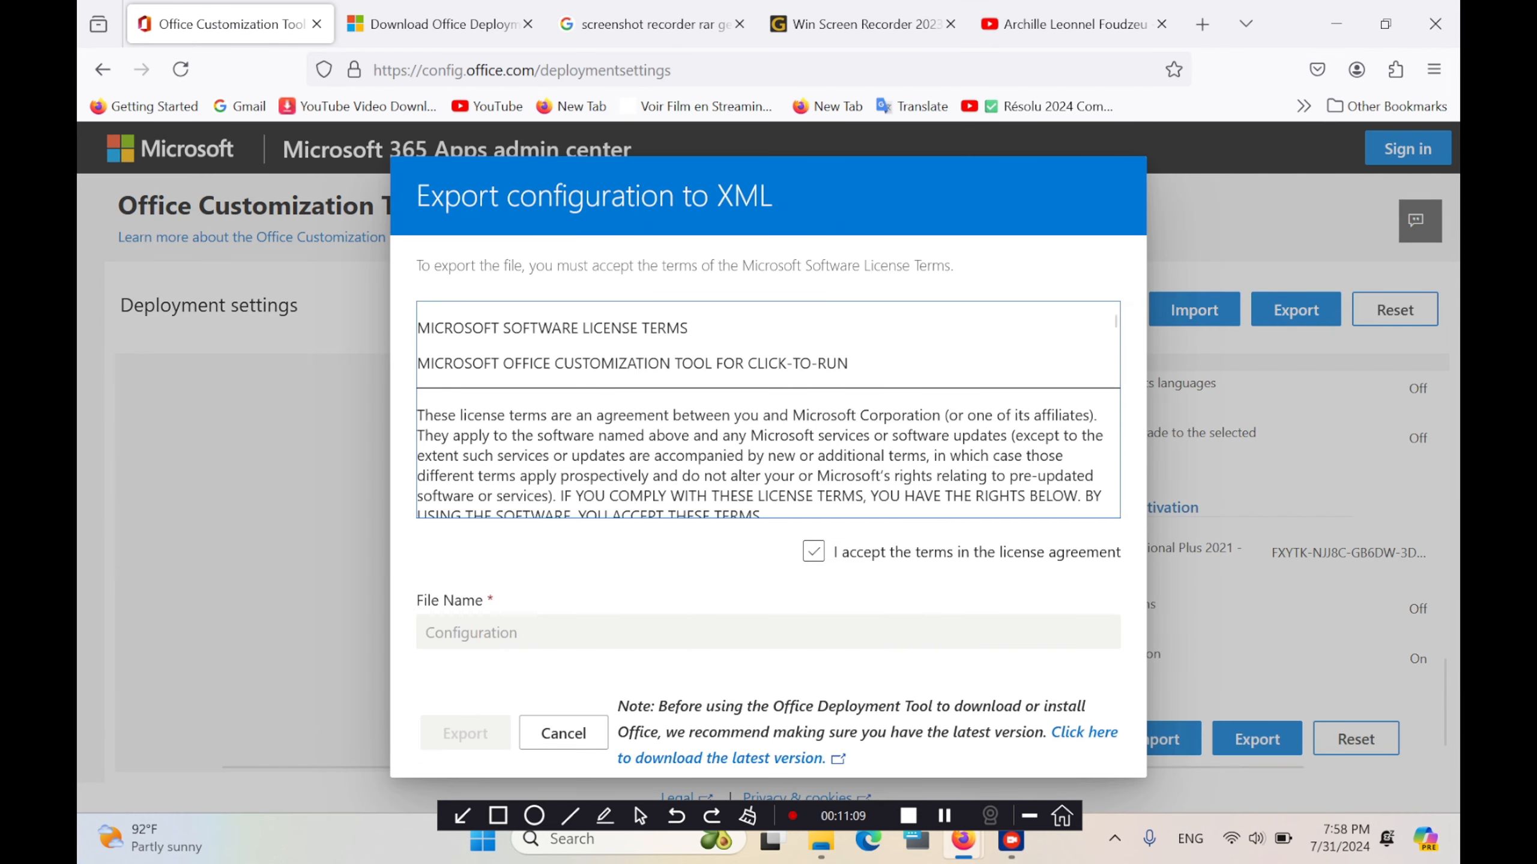
{"action": "left_click", "coordinate": [814, 552]}
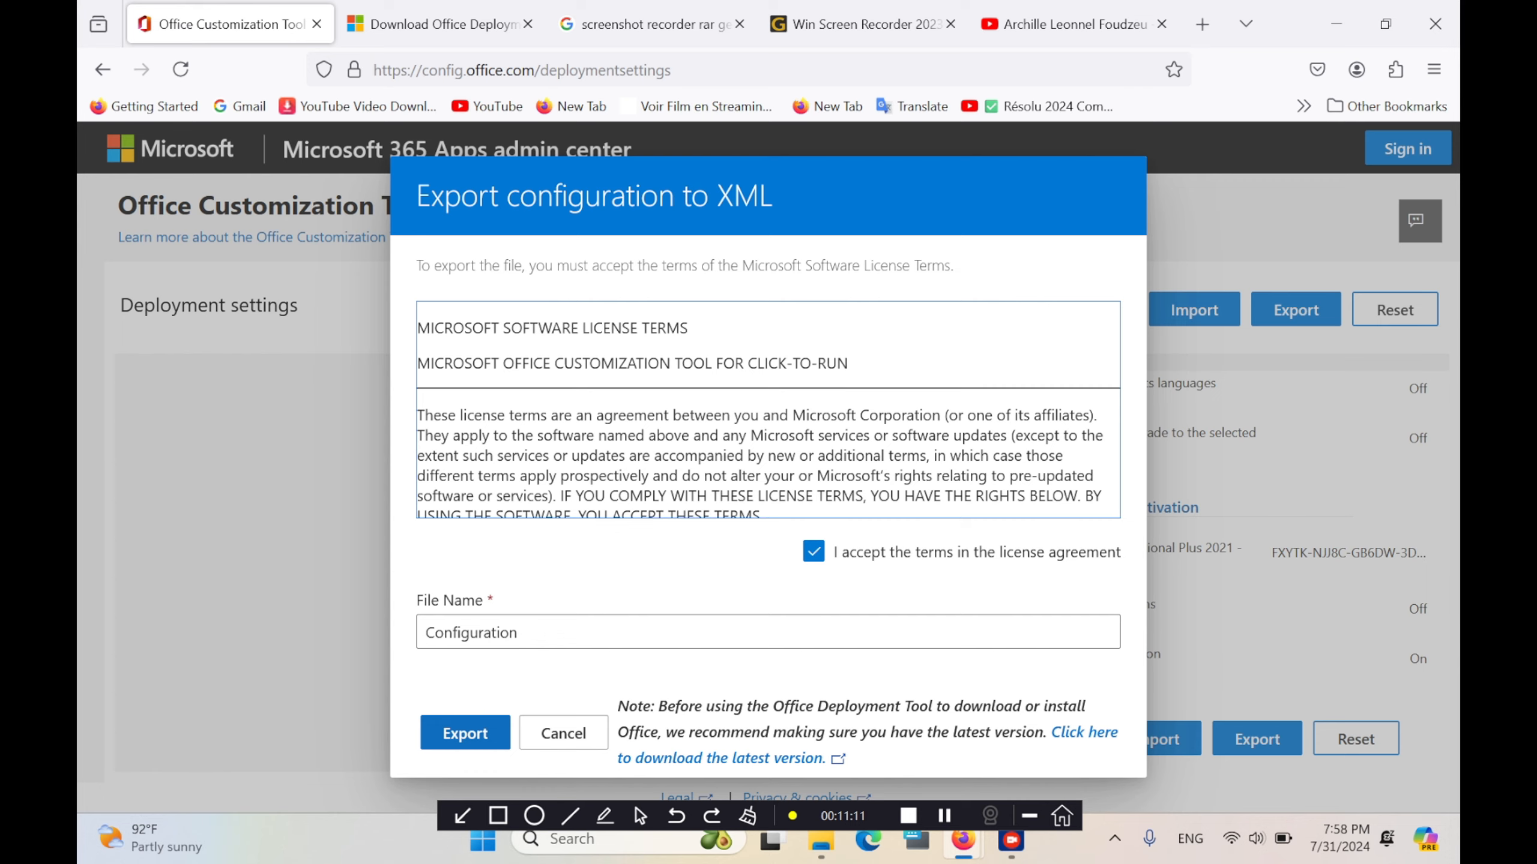
{"action": "left_click", "coordinate": [465, 733]}
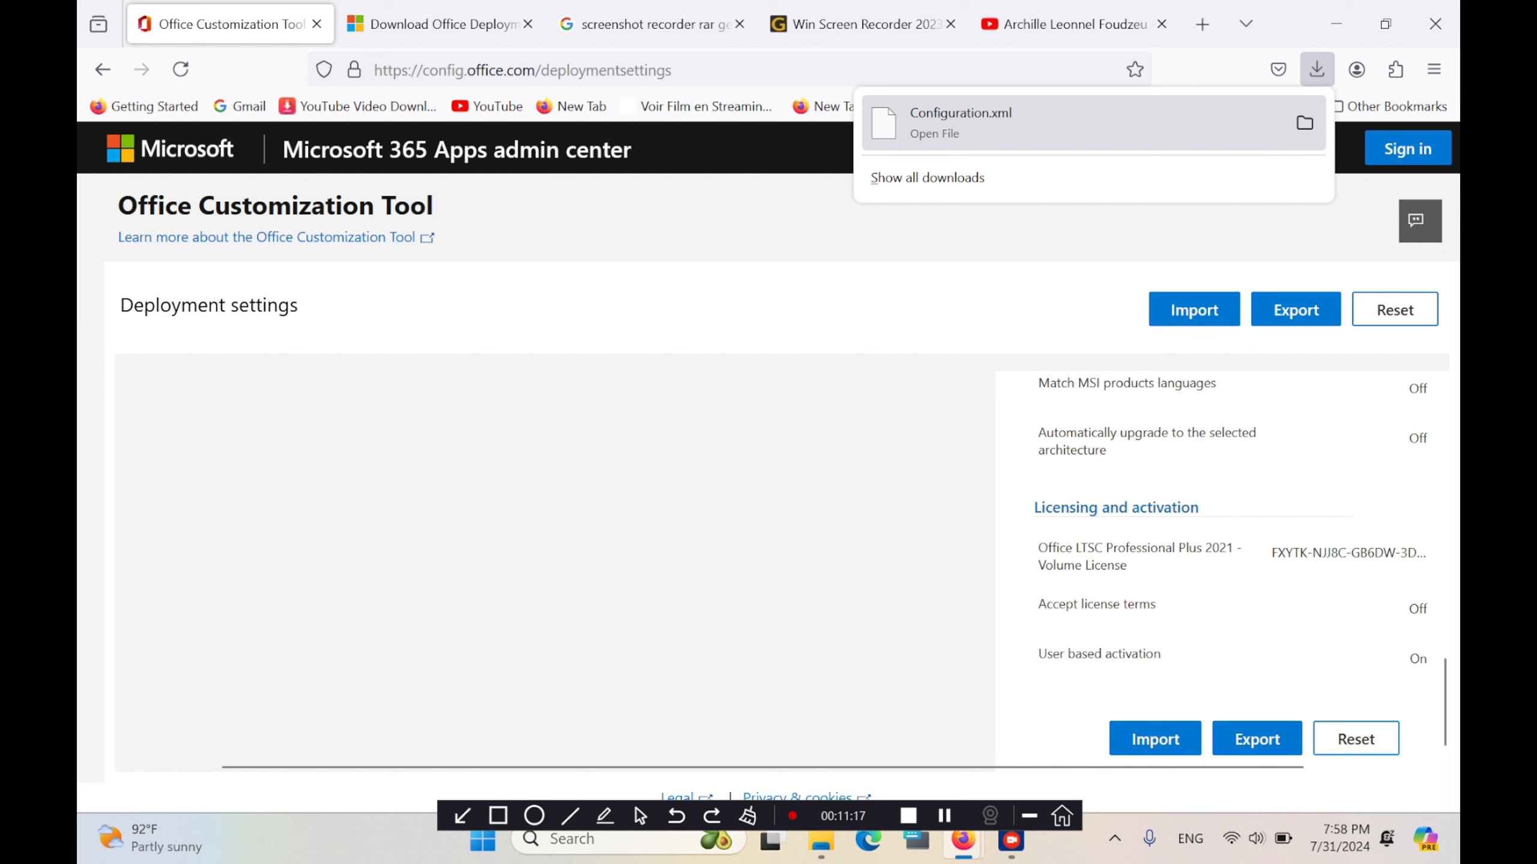
Step: Show the exported Configuration.xml in the Downloads folder and sort the folder by date modified, oldest first
{"action": "left_click", "coordinate": [1304, 123]}
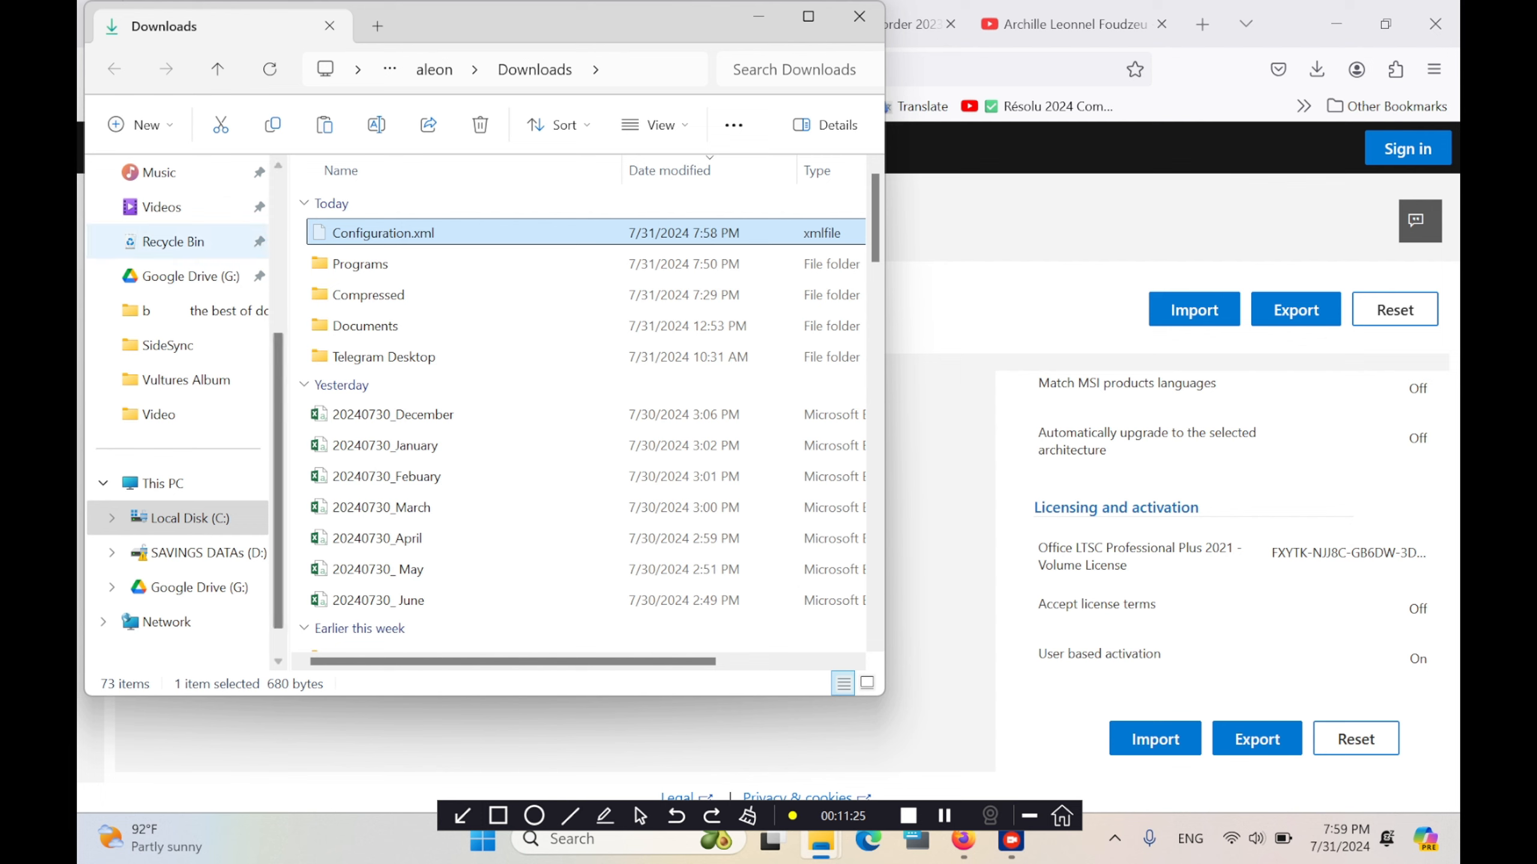
{"action": "scroll", "coordinate": [177, 412], "scroll_direction": "up", "scroll_amount": 4}
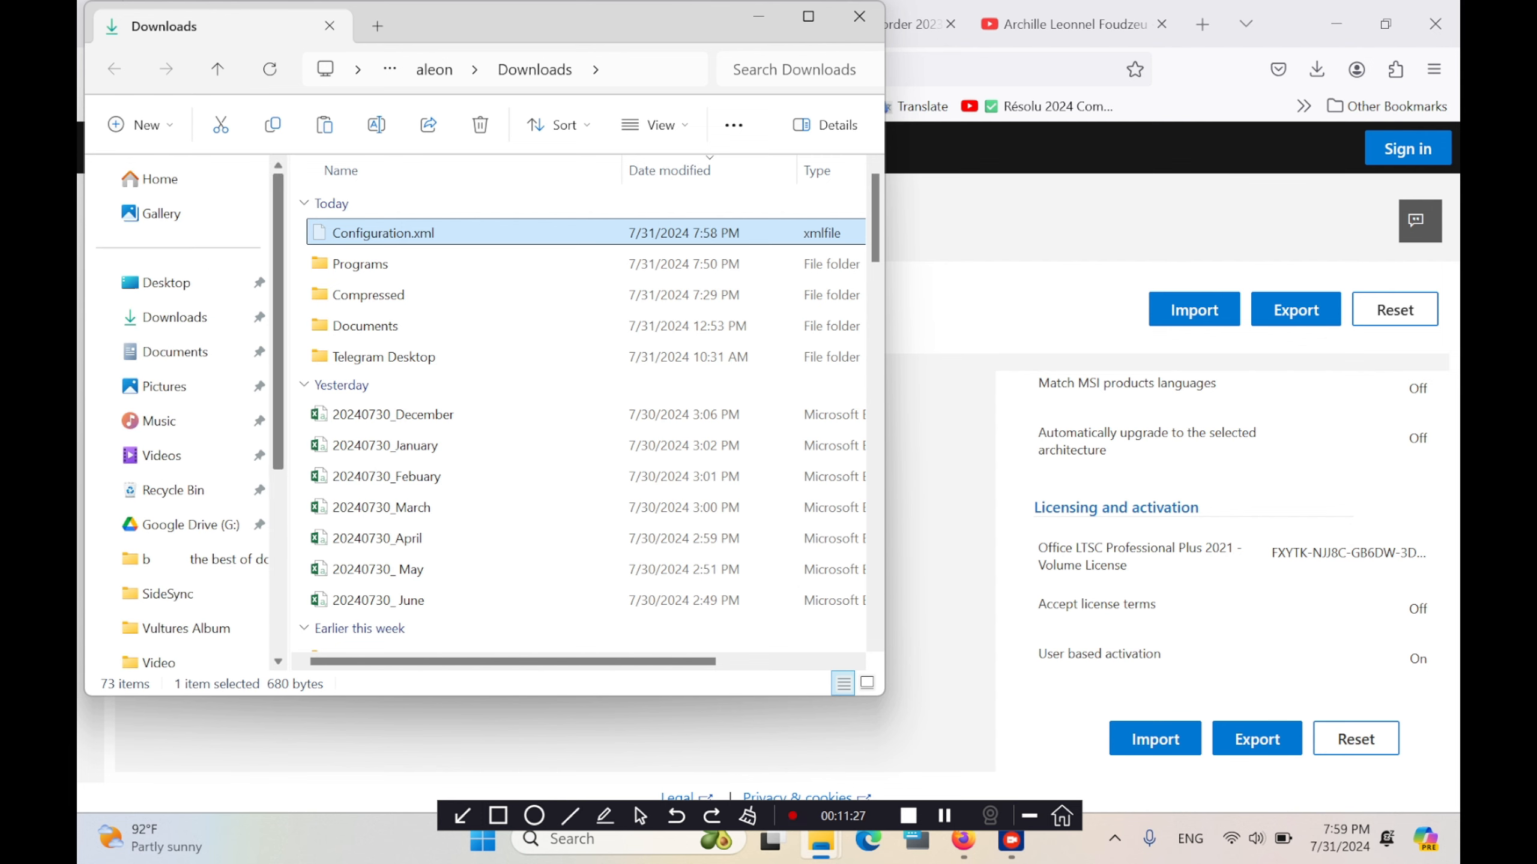
{"action": "left_click", "coordinate": [669, 170]}
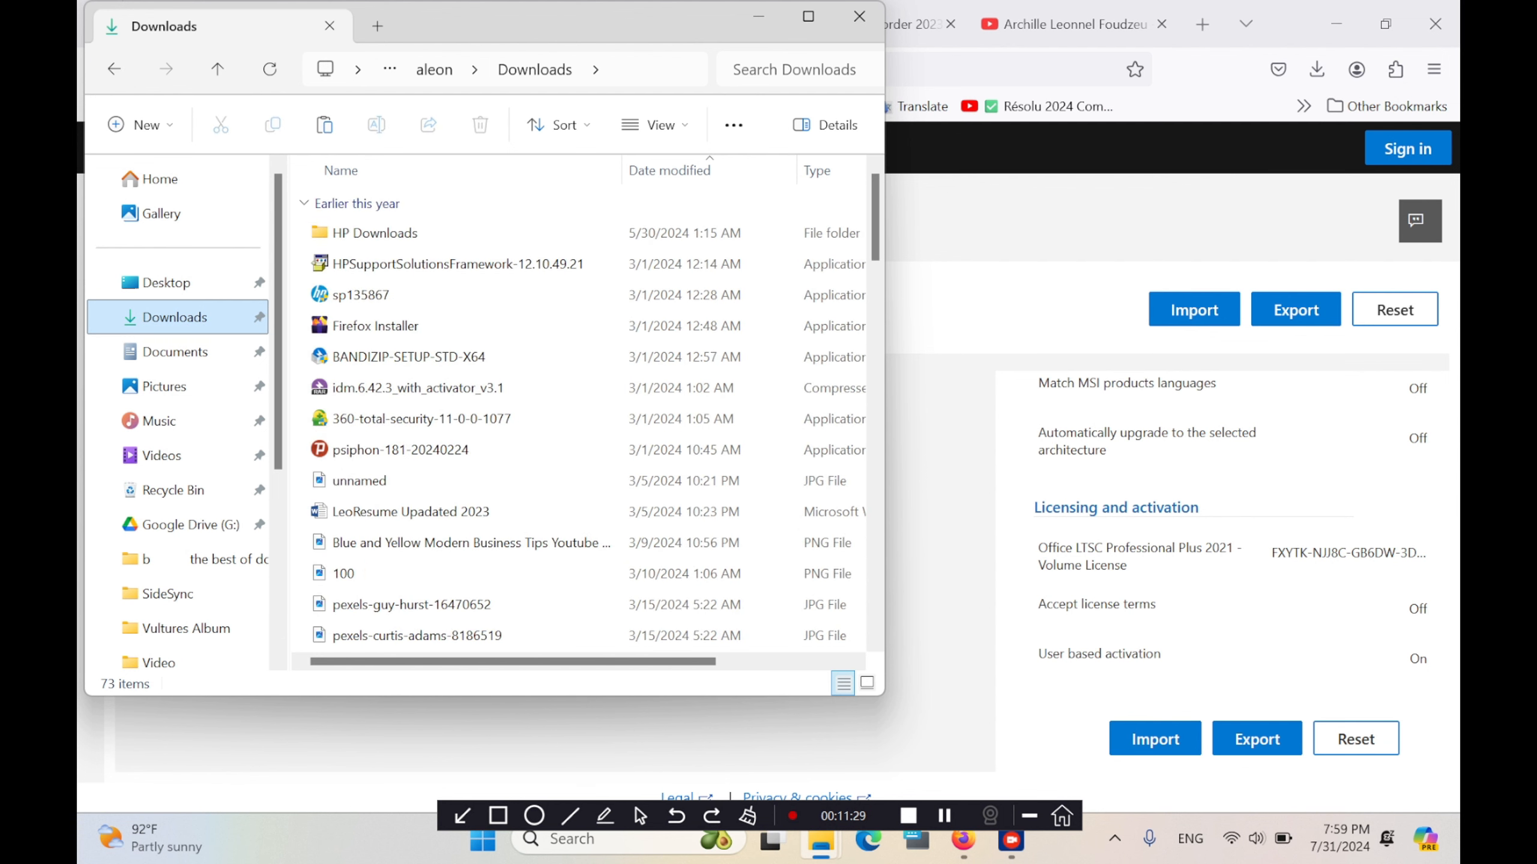
Step: Find and open the Programs folder among the items in Downloads
{"action": "left_click", "coordinate": [417, 387]}
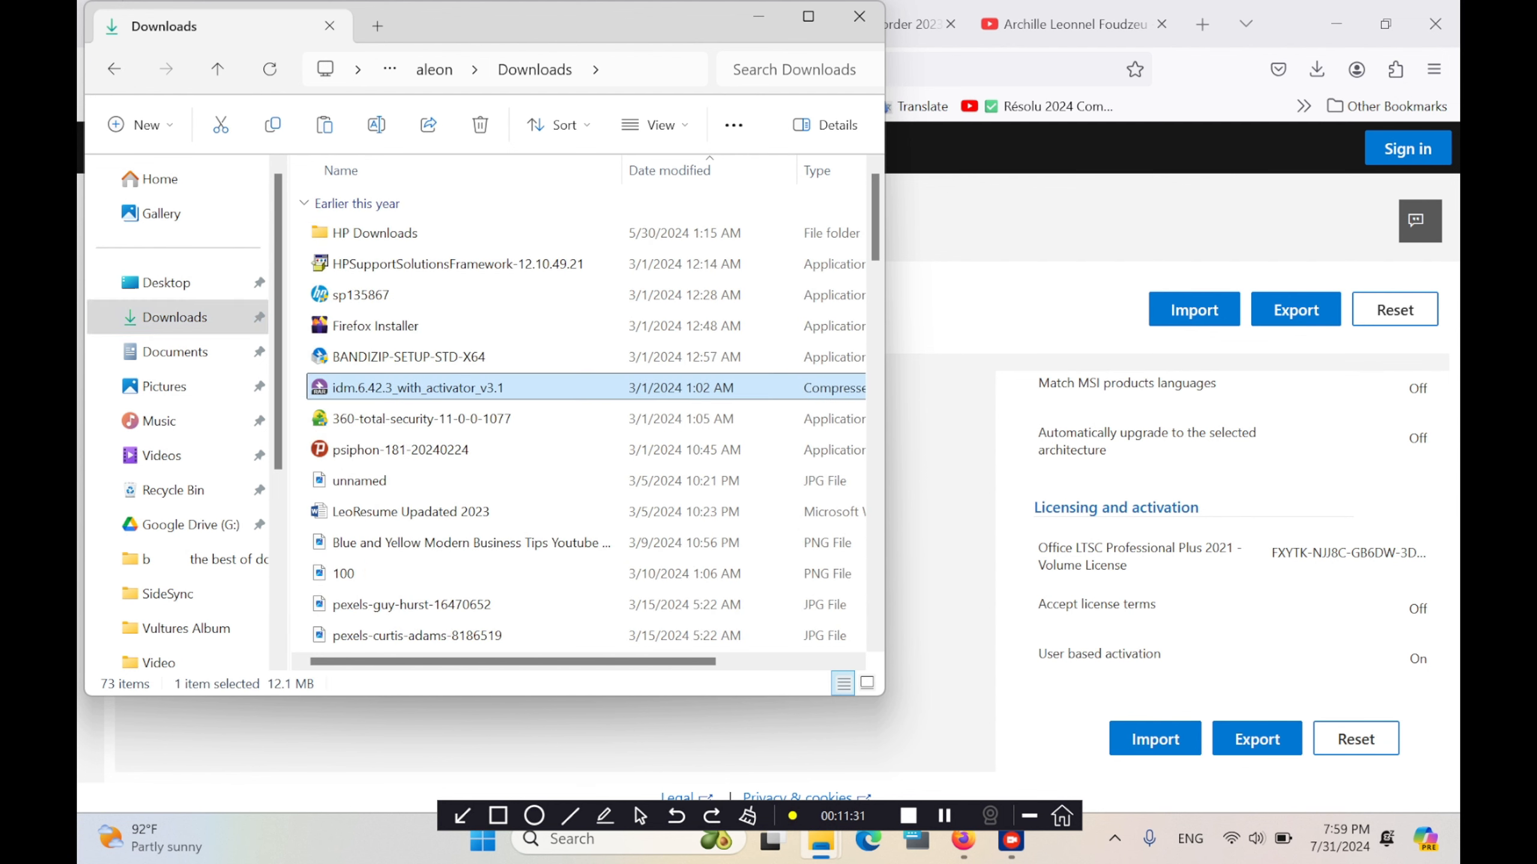
{"action": "key", "text": "o"}
{"action": "key", "text": "o"}
{"action": "key", "text": "o"}
{"action": "key", "text": "o"}
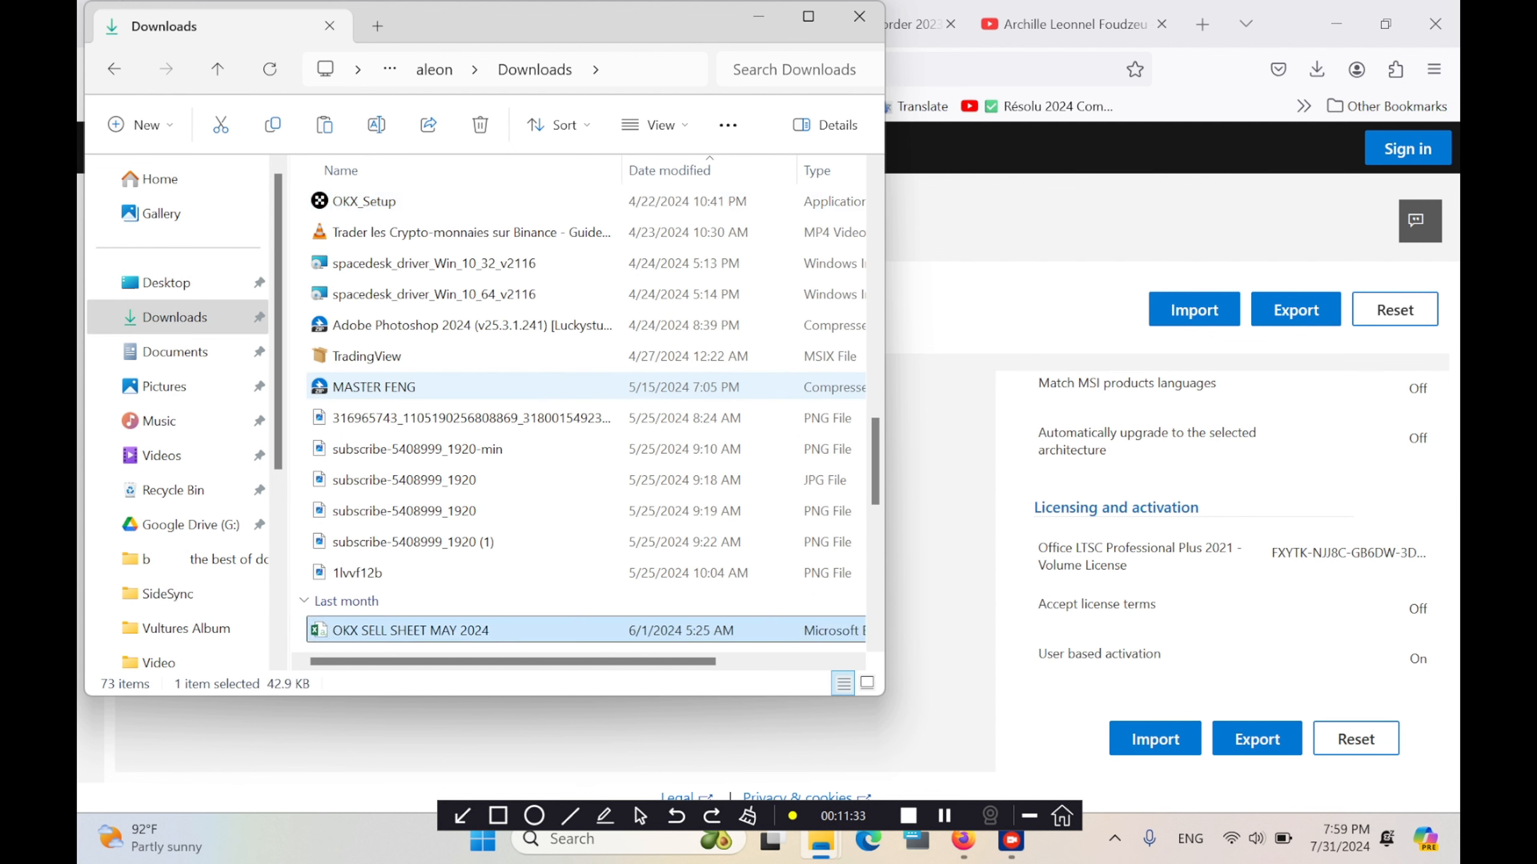
{"action": "key", "text": "o"}
{"action": "key", "text": "p"}
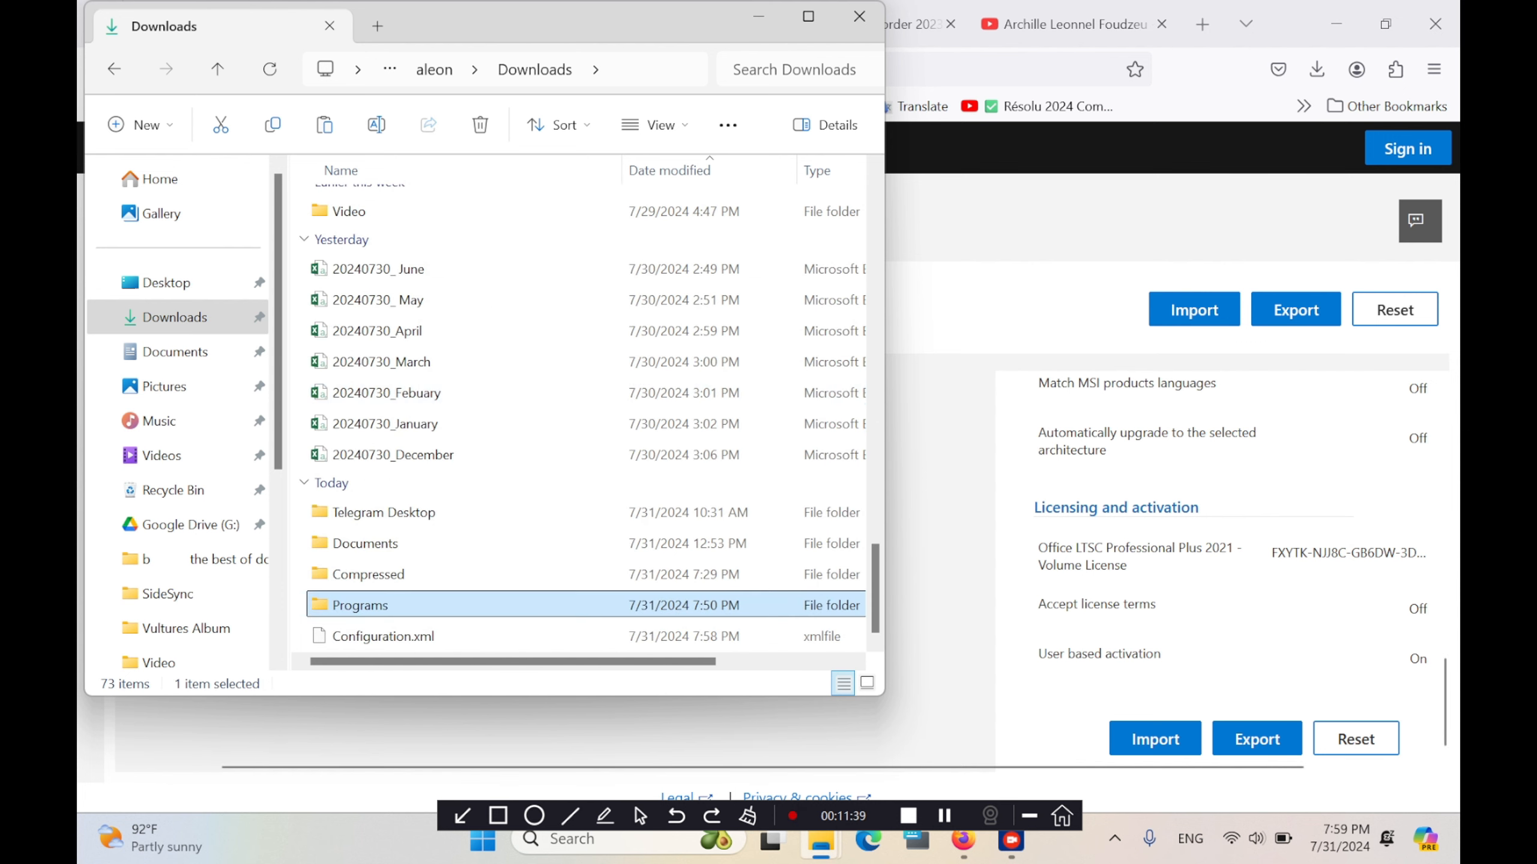
{"action": "key", "text": "Return"}
Step: Open the Office 2021 folder inside Programs and move the exported Configuration.xml file into it
{"action": "key", "text": "o"}
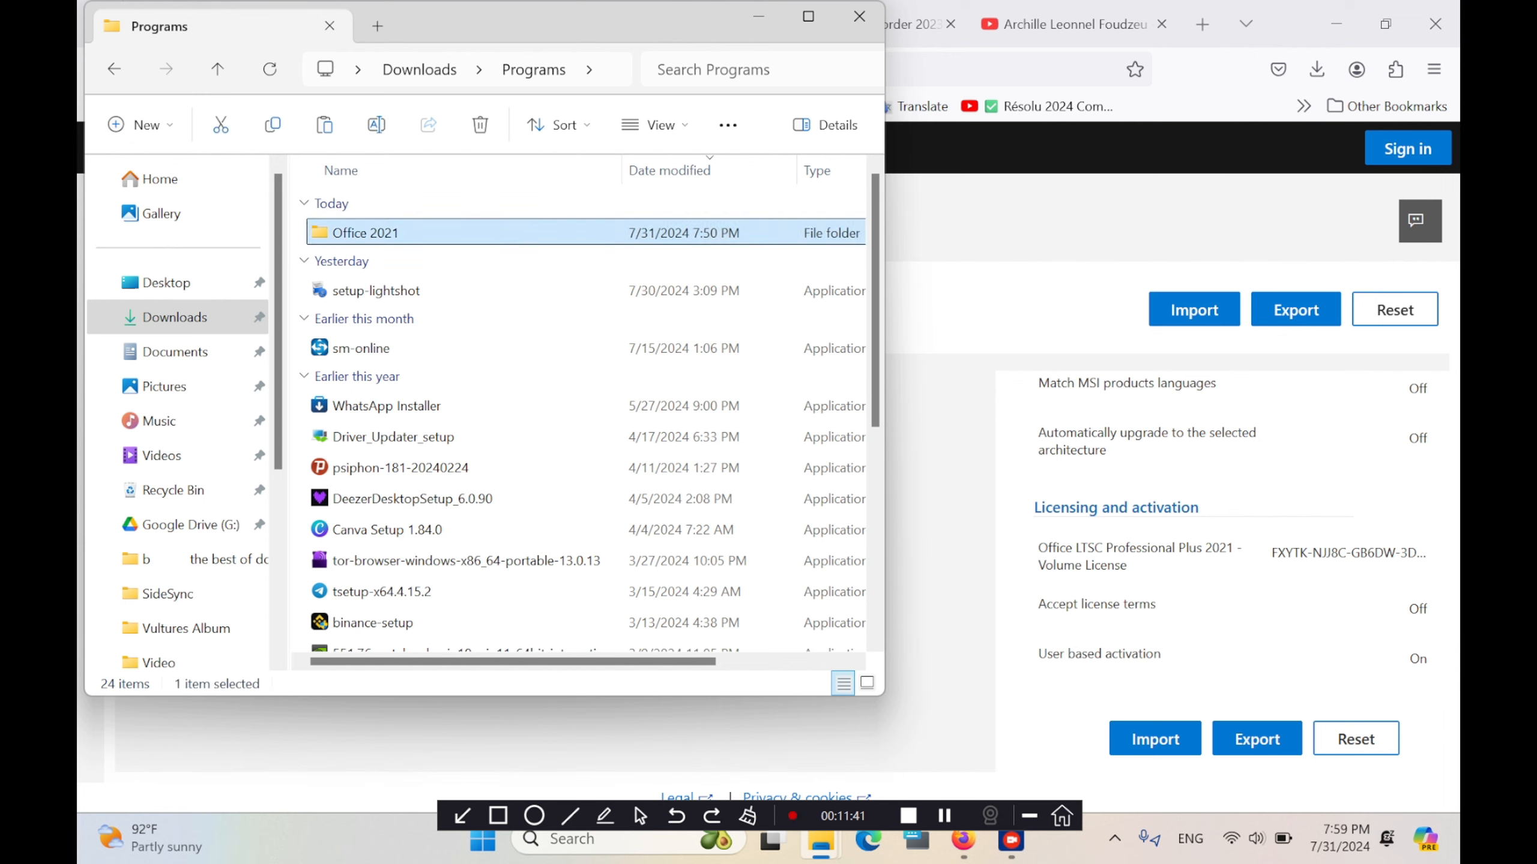
{"action": "key", "text": "Return"}
{"action": "key", "text": "ctrl+v"}
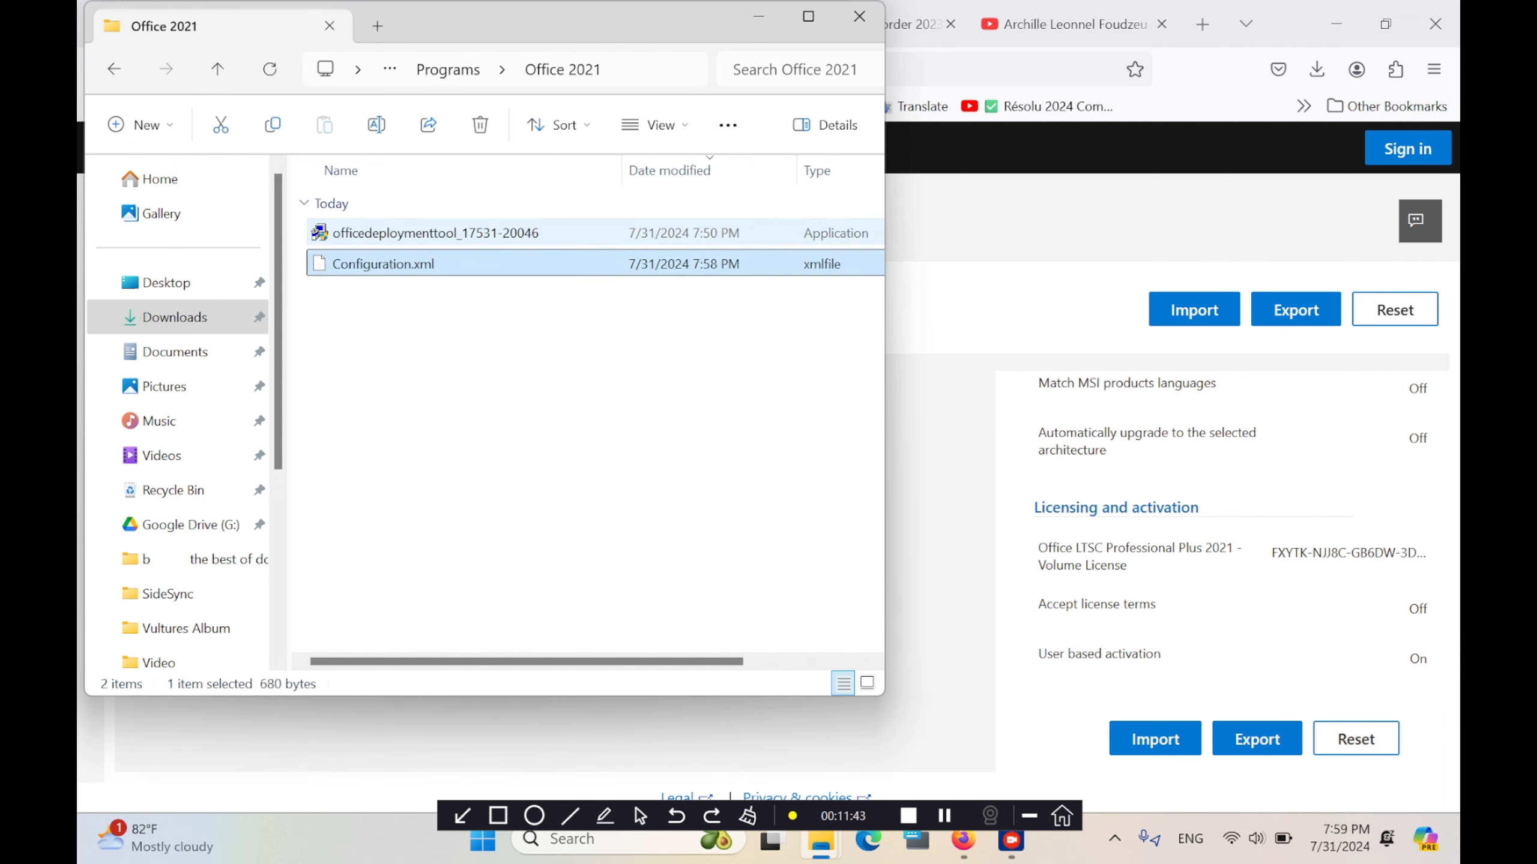
{"action": "left_click", "coordinate": [515, 375]}
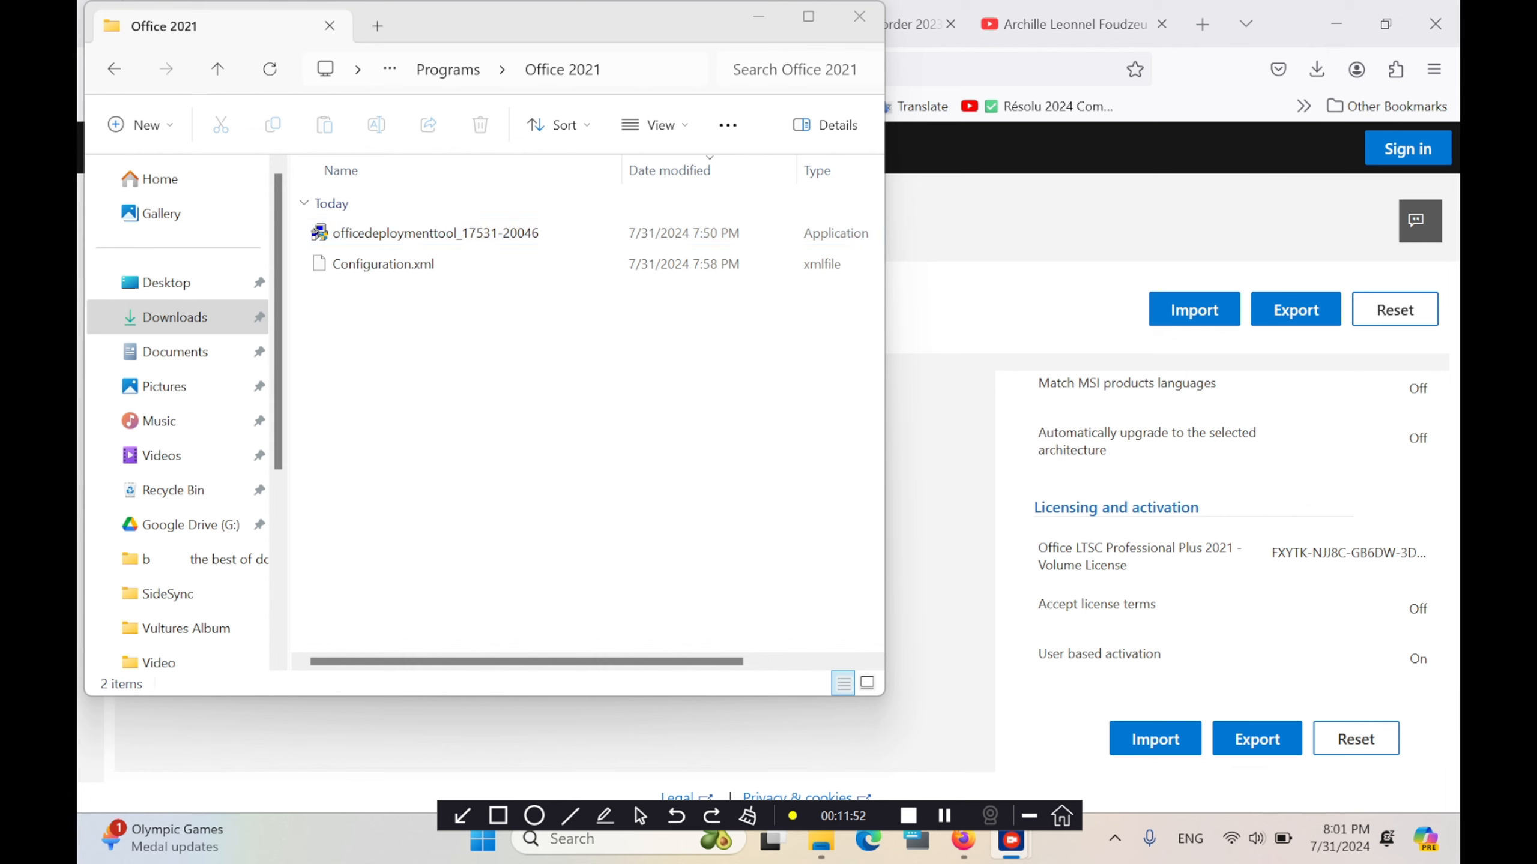
{"action": "left_click", "coordinate": [515, 363]}
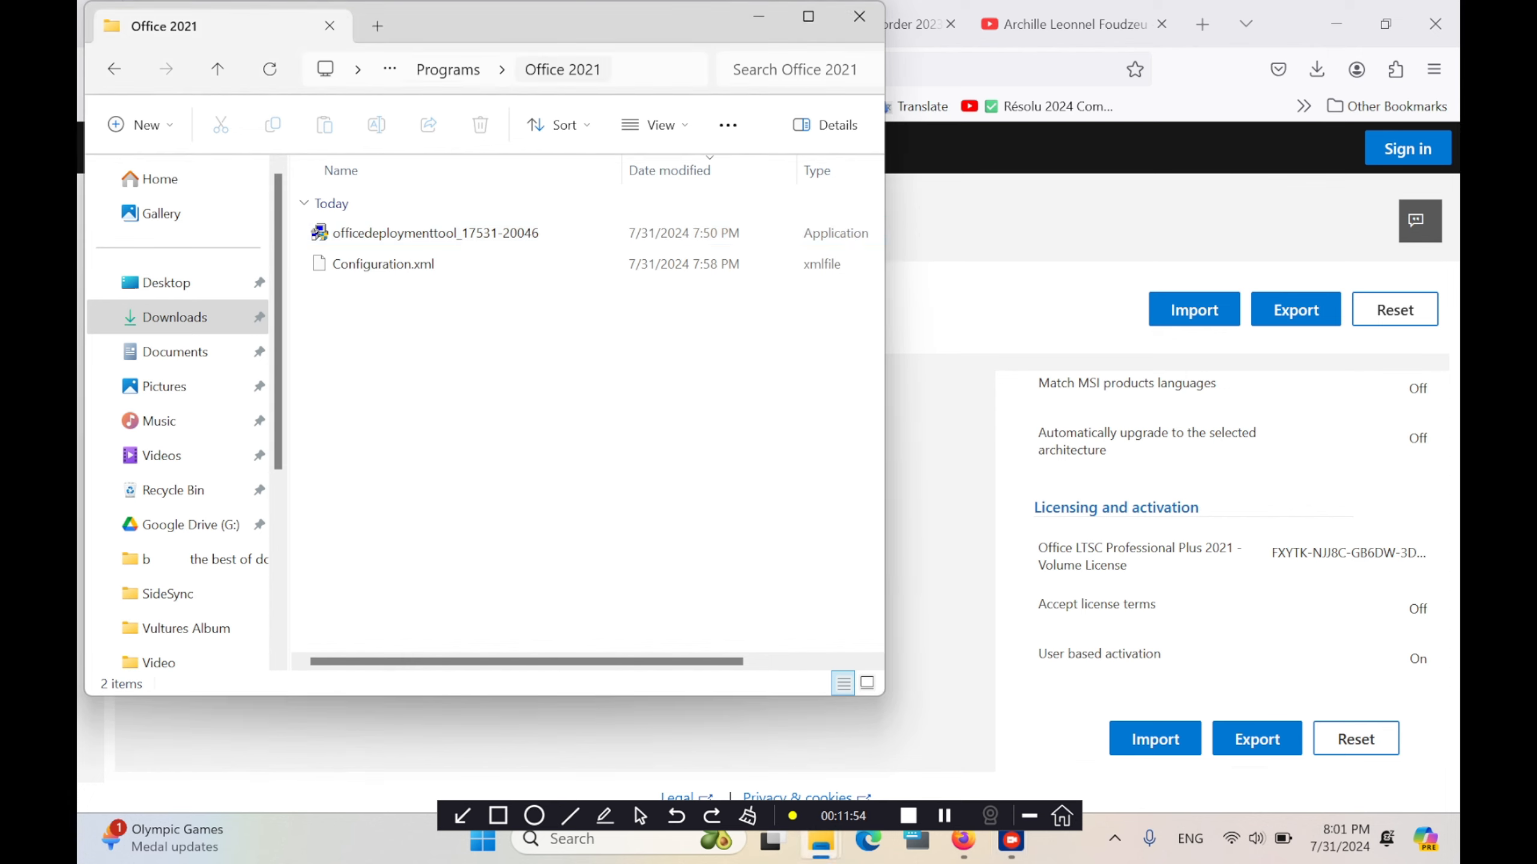
{"action": "left_click", "coordinate": [460, 233]}
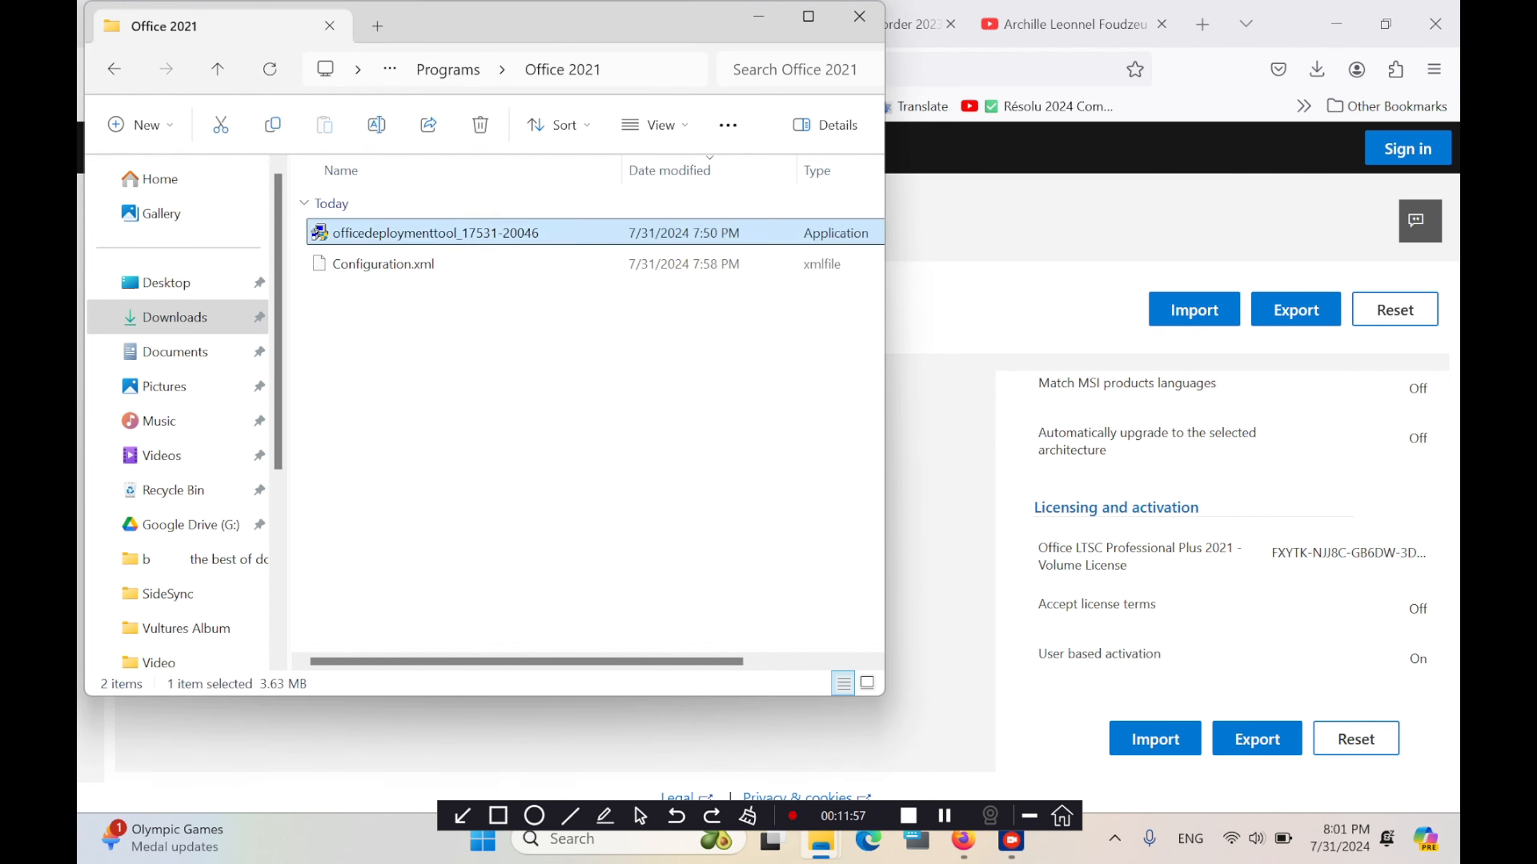
{"action": "right_click", "coordinate": [443, 234]}
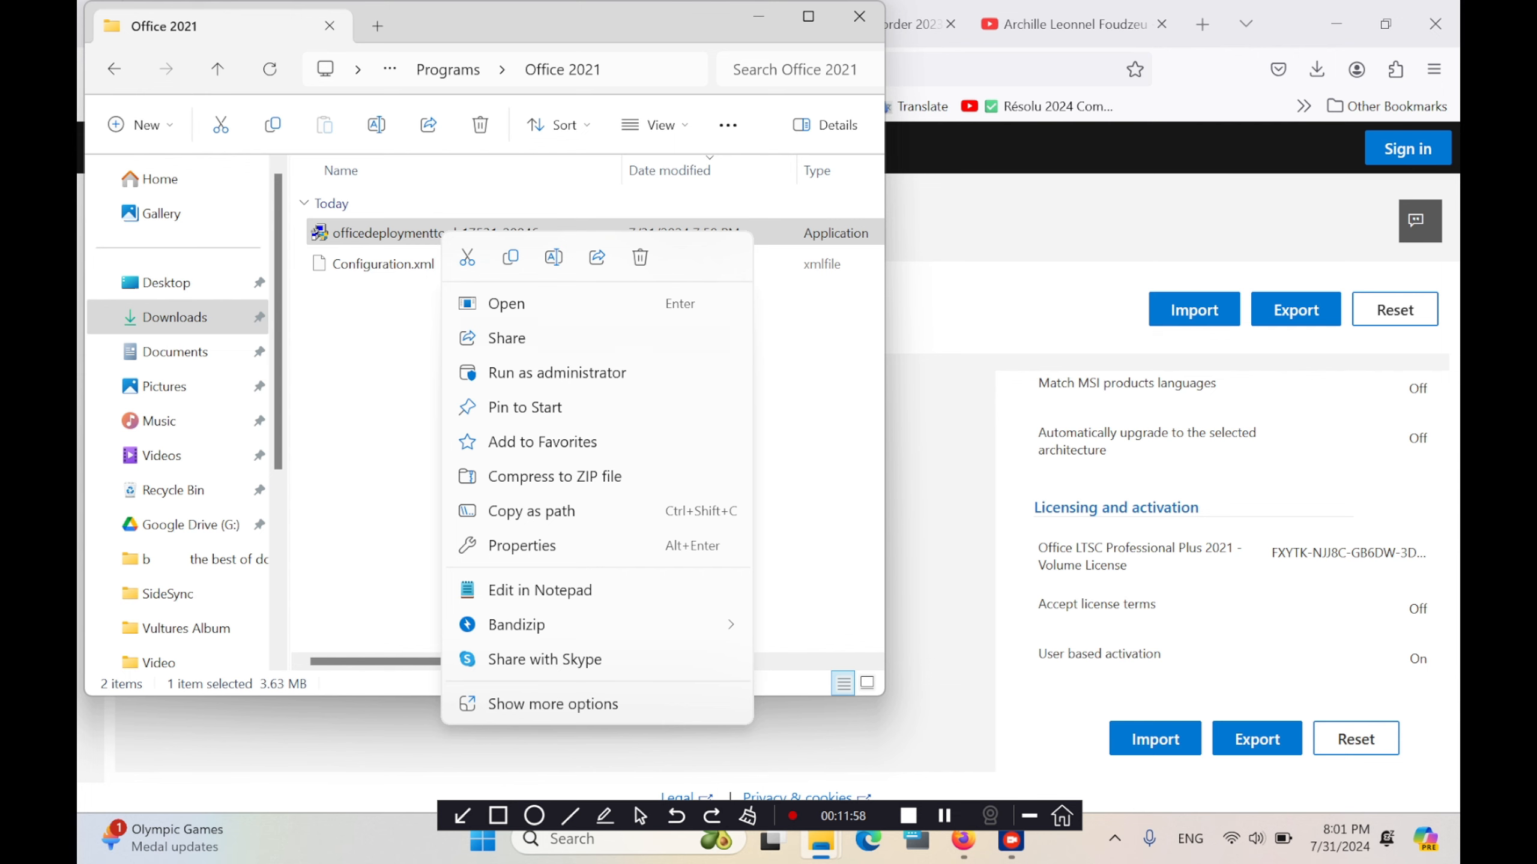
{"action": "left_click", "coordinate": [557, 373]}
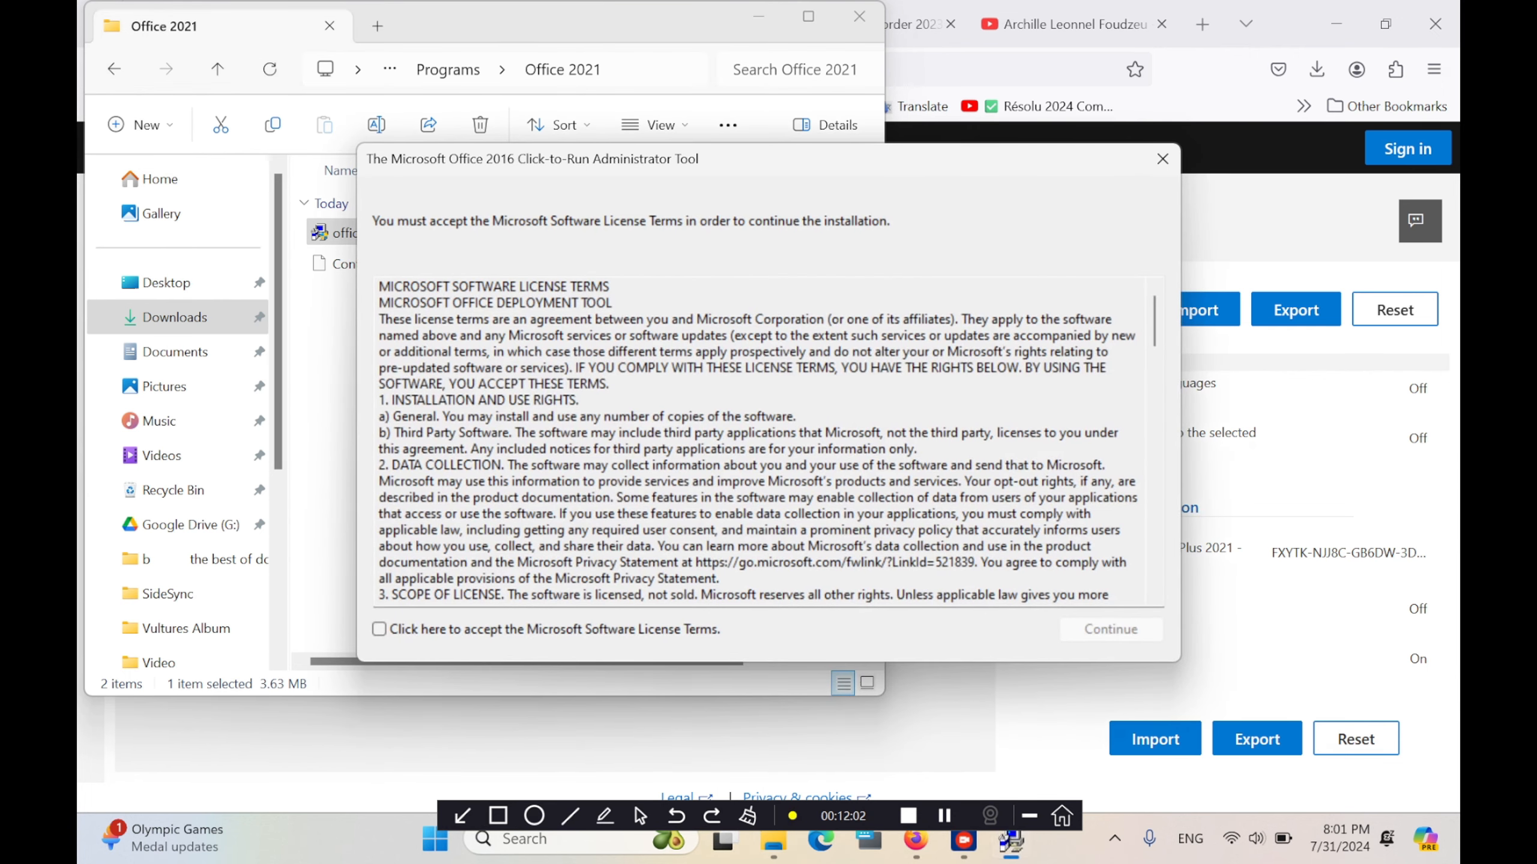
{"action": "left_click", "coordinate": [379, 629]}
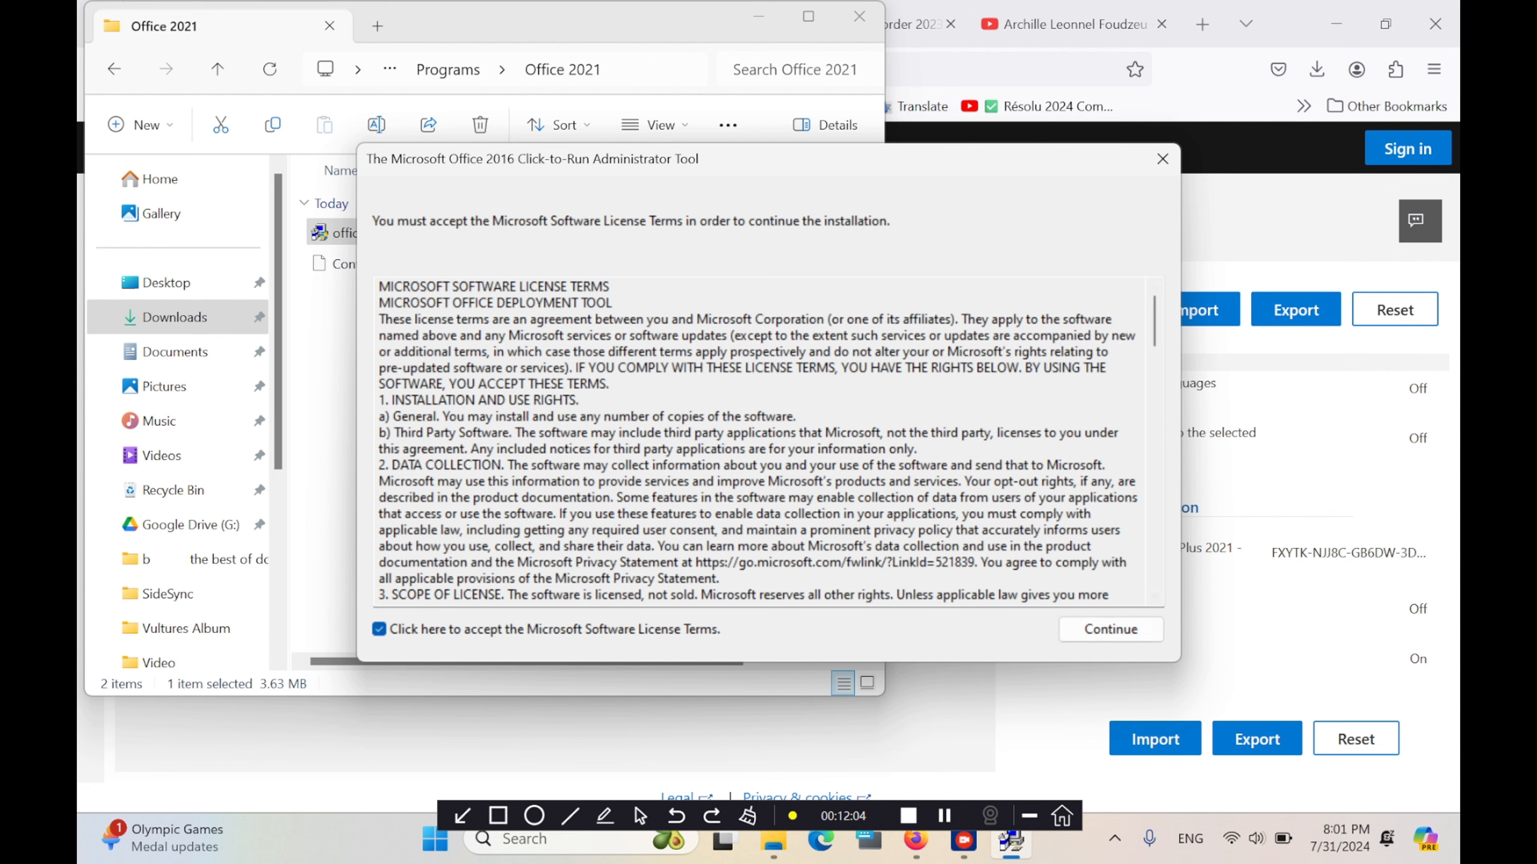
{"action": "left_click", "coordinate": [1110, 629]}
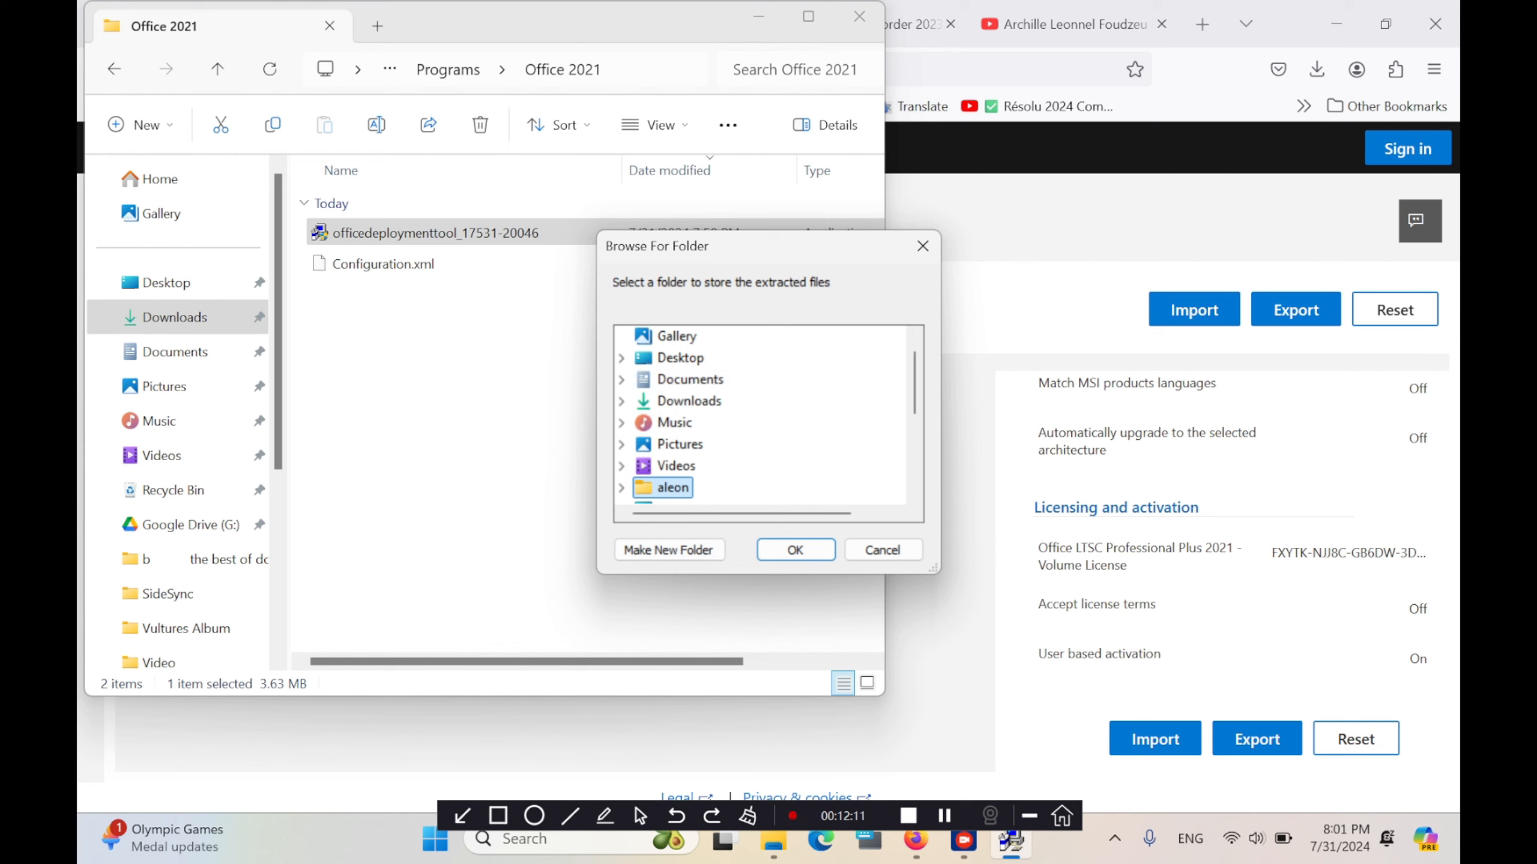
Step: Extract the deployment tool's files into the Office 2021 folder under Downloads > Programs
{"action": "double_click", "coordinate": [688, 401]}
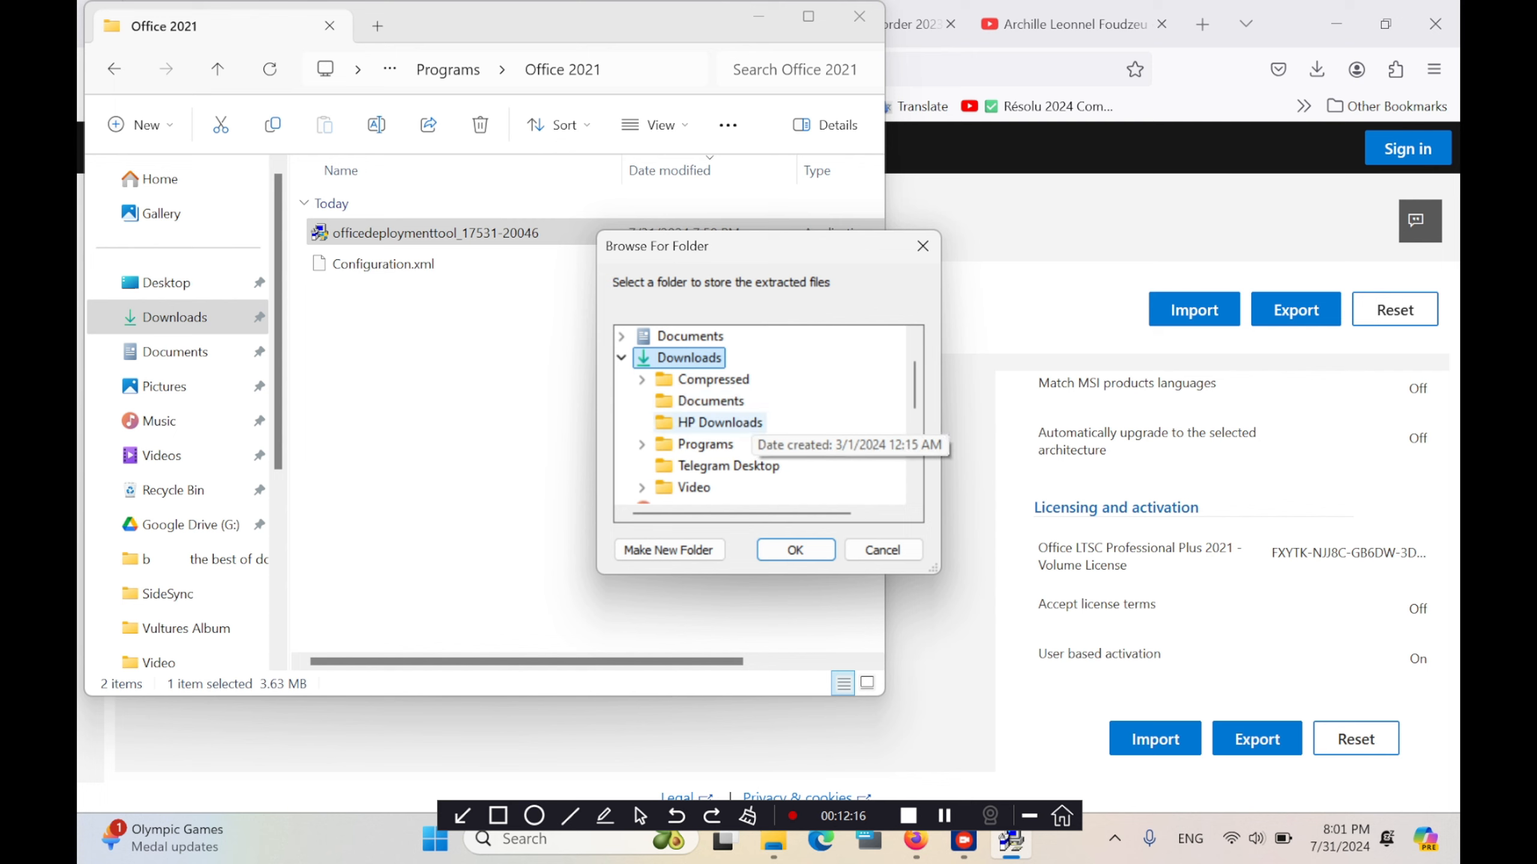
{"action": "double_click", "coordinate": [705, 443]}
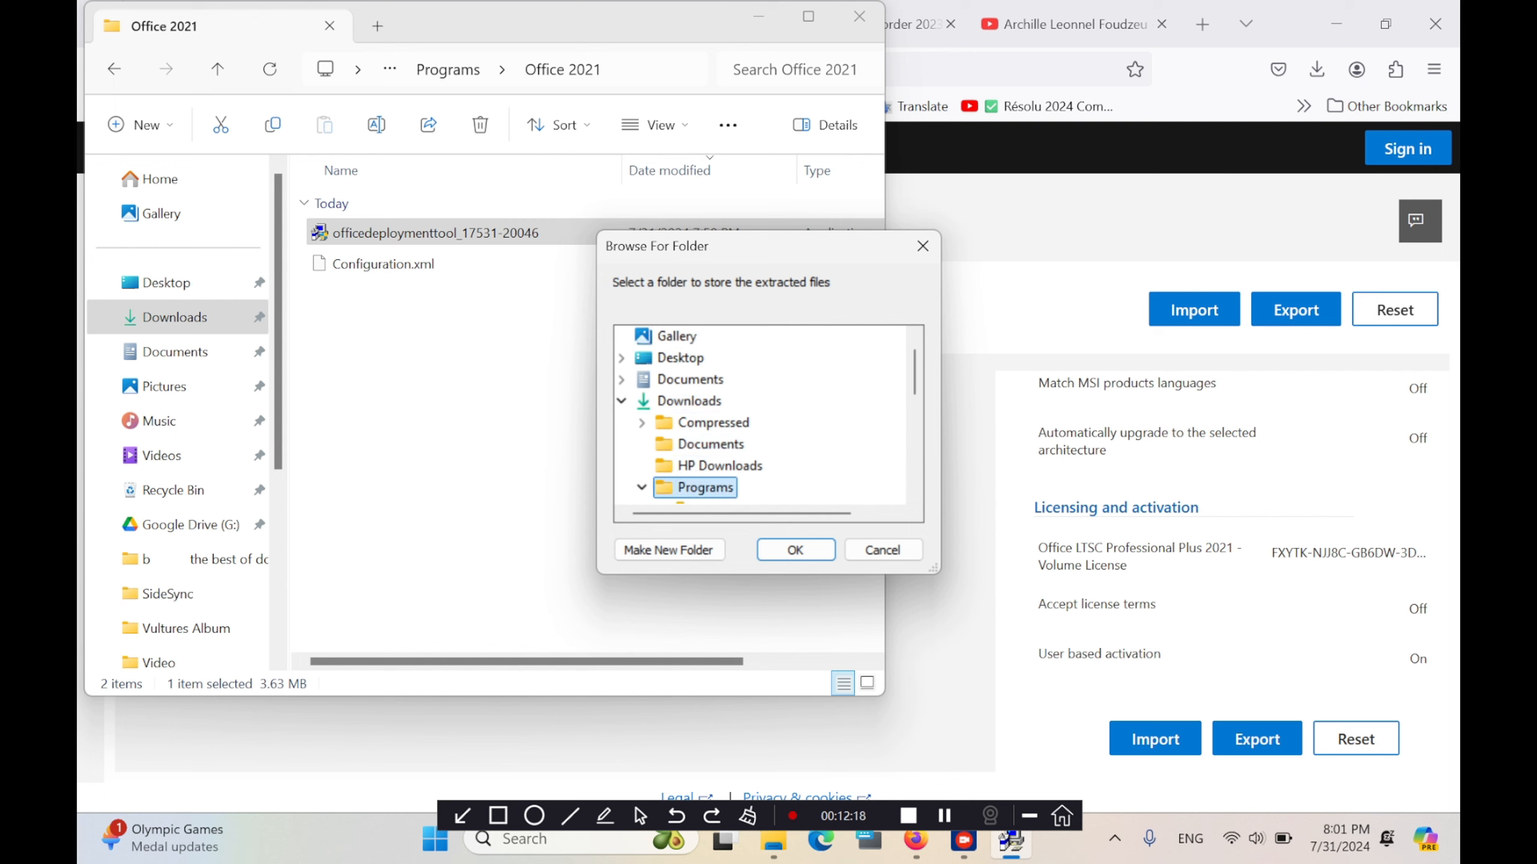
{"action": "scroll", "coordinate": [750, 424], "scroll_direction": "down", "scroll_amount": 1}
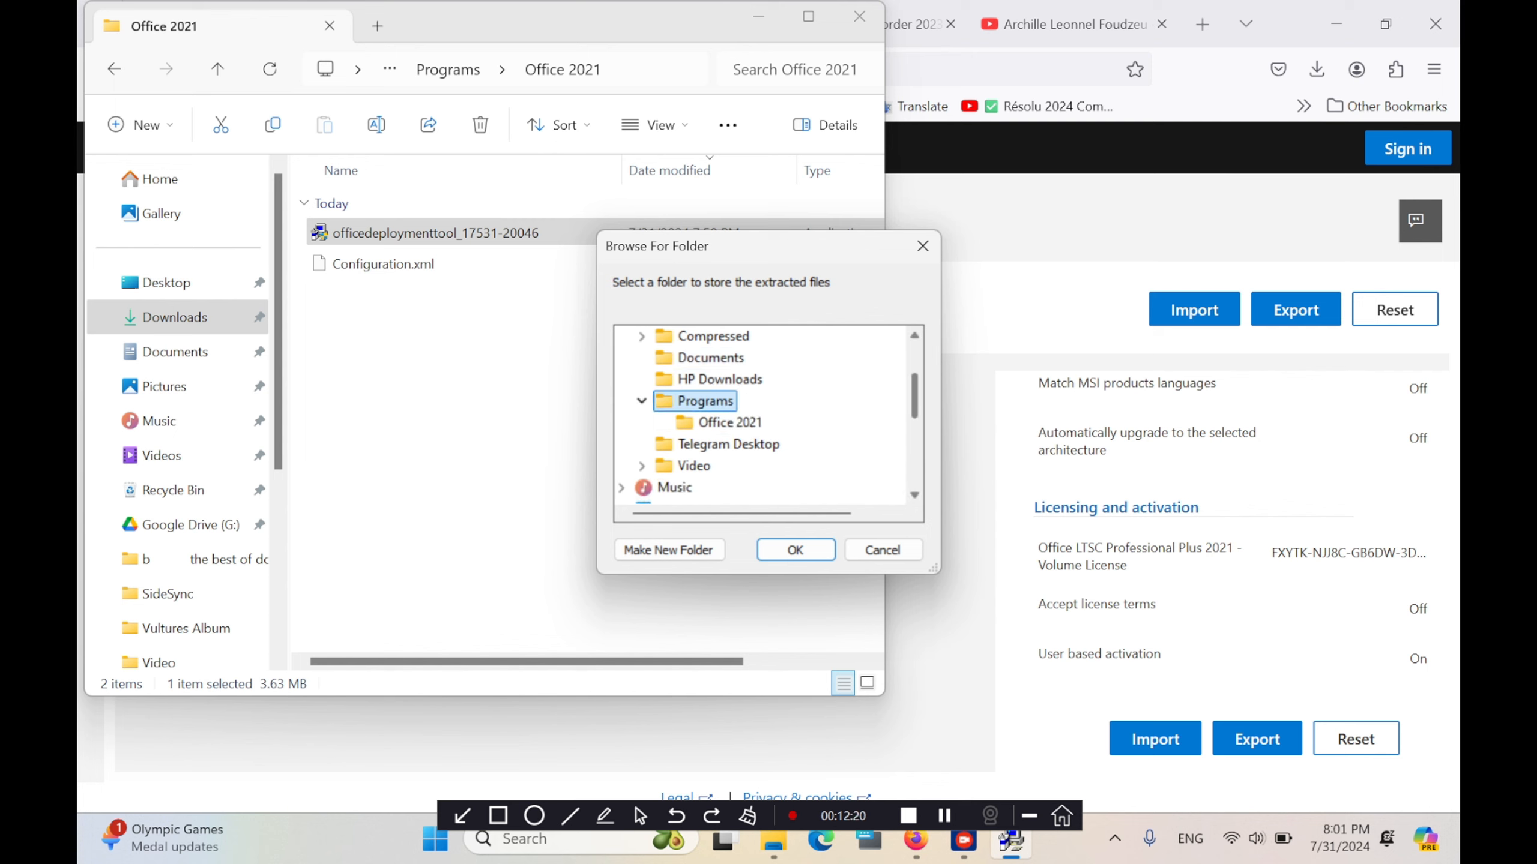
{"action": "left_click", "coordinate": [729, 422]}
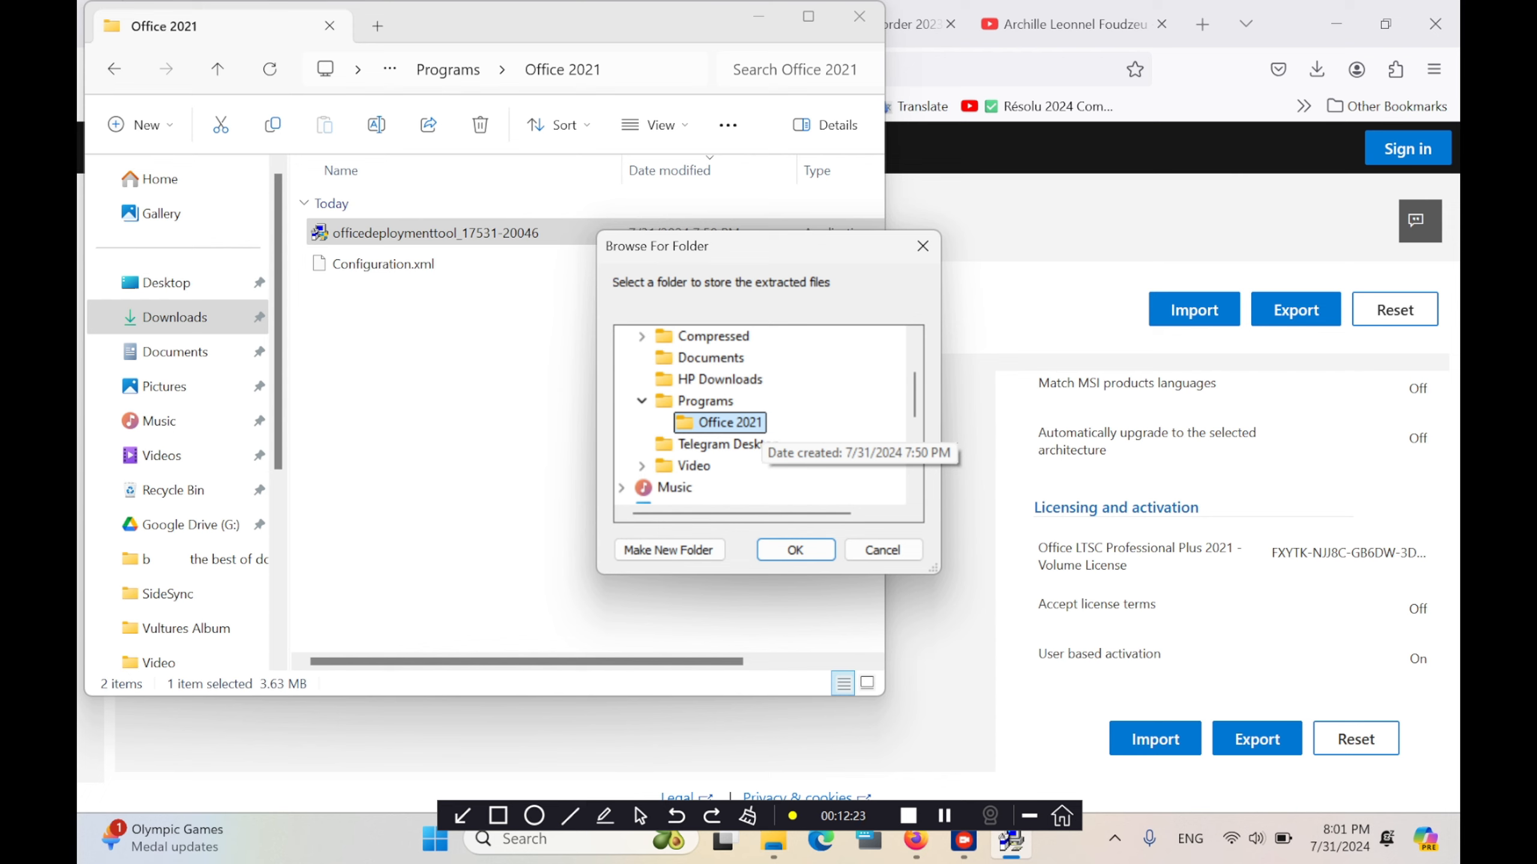
{"action": "left_click", "coordinate": [795, 550]}
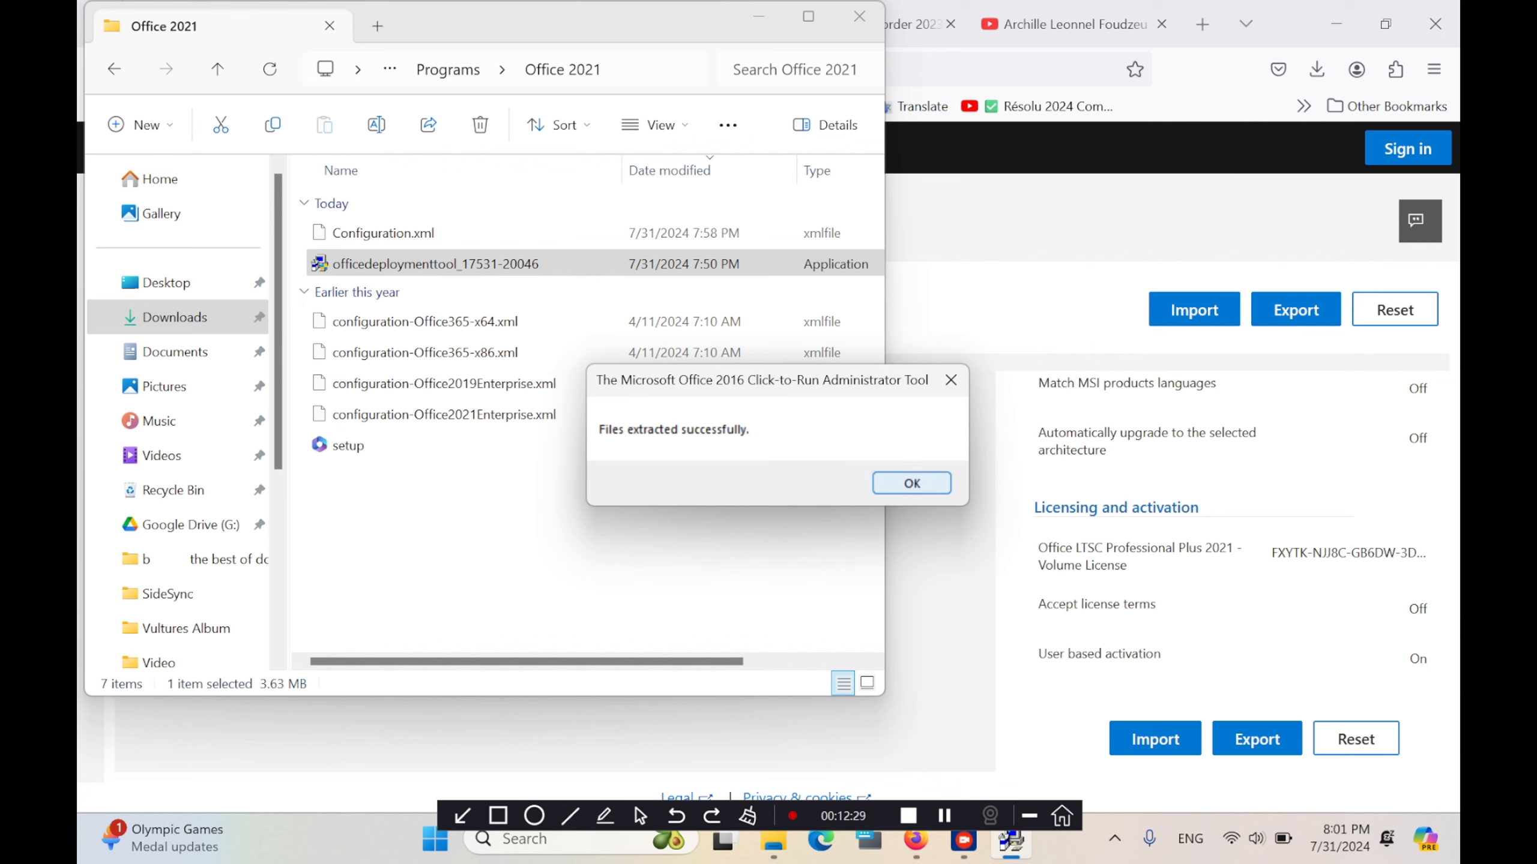
{"action": "left_click", "coordinate": [911, 483]}
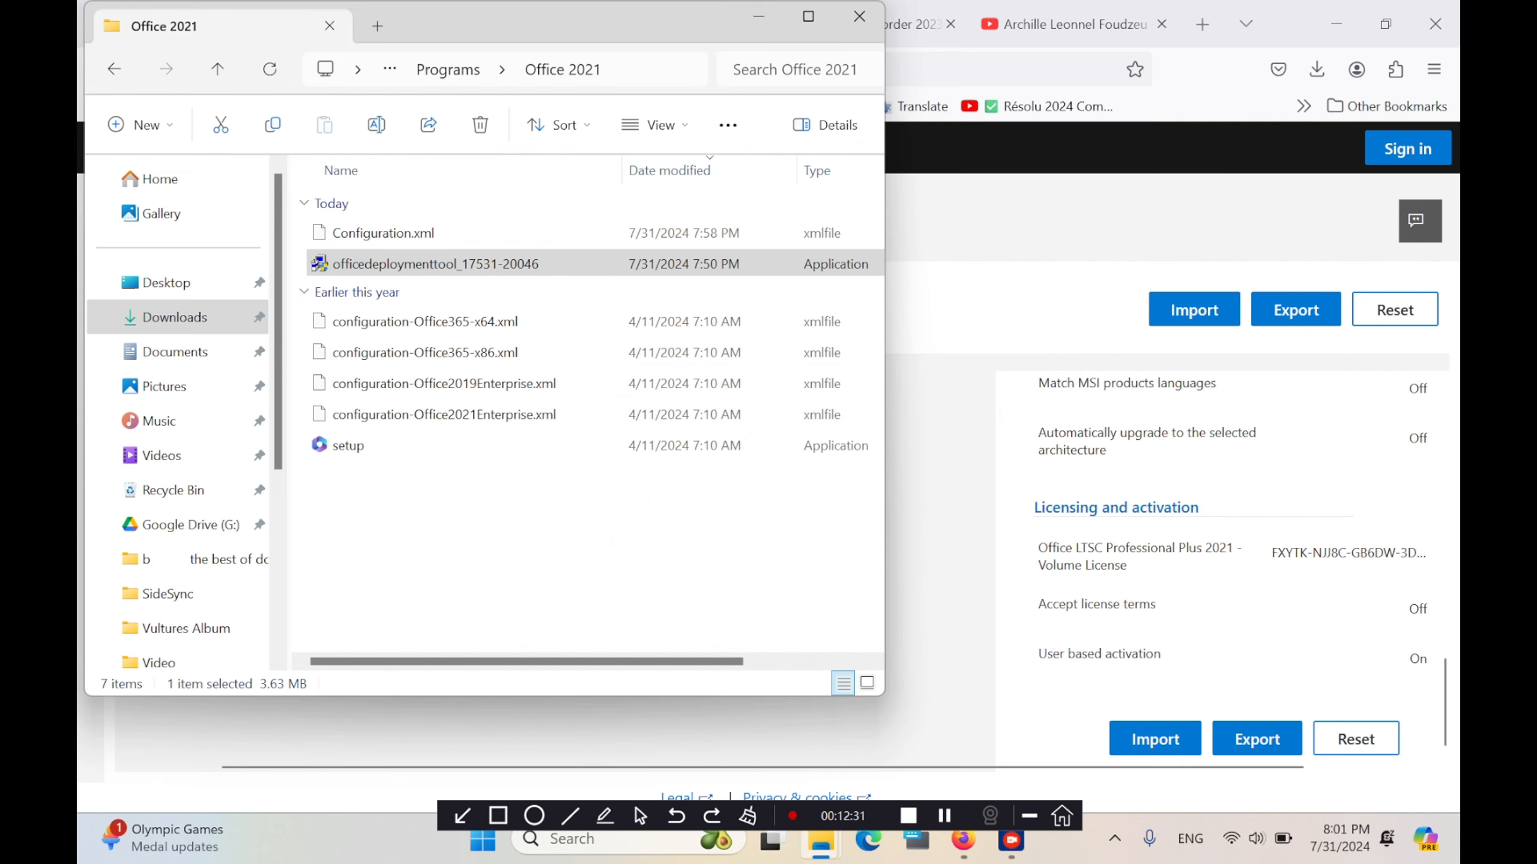
{"action": "left_click", "coordinate": [526, 545]}
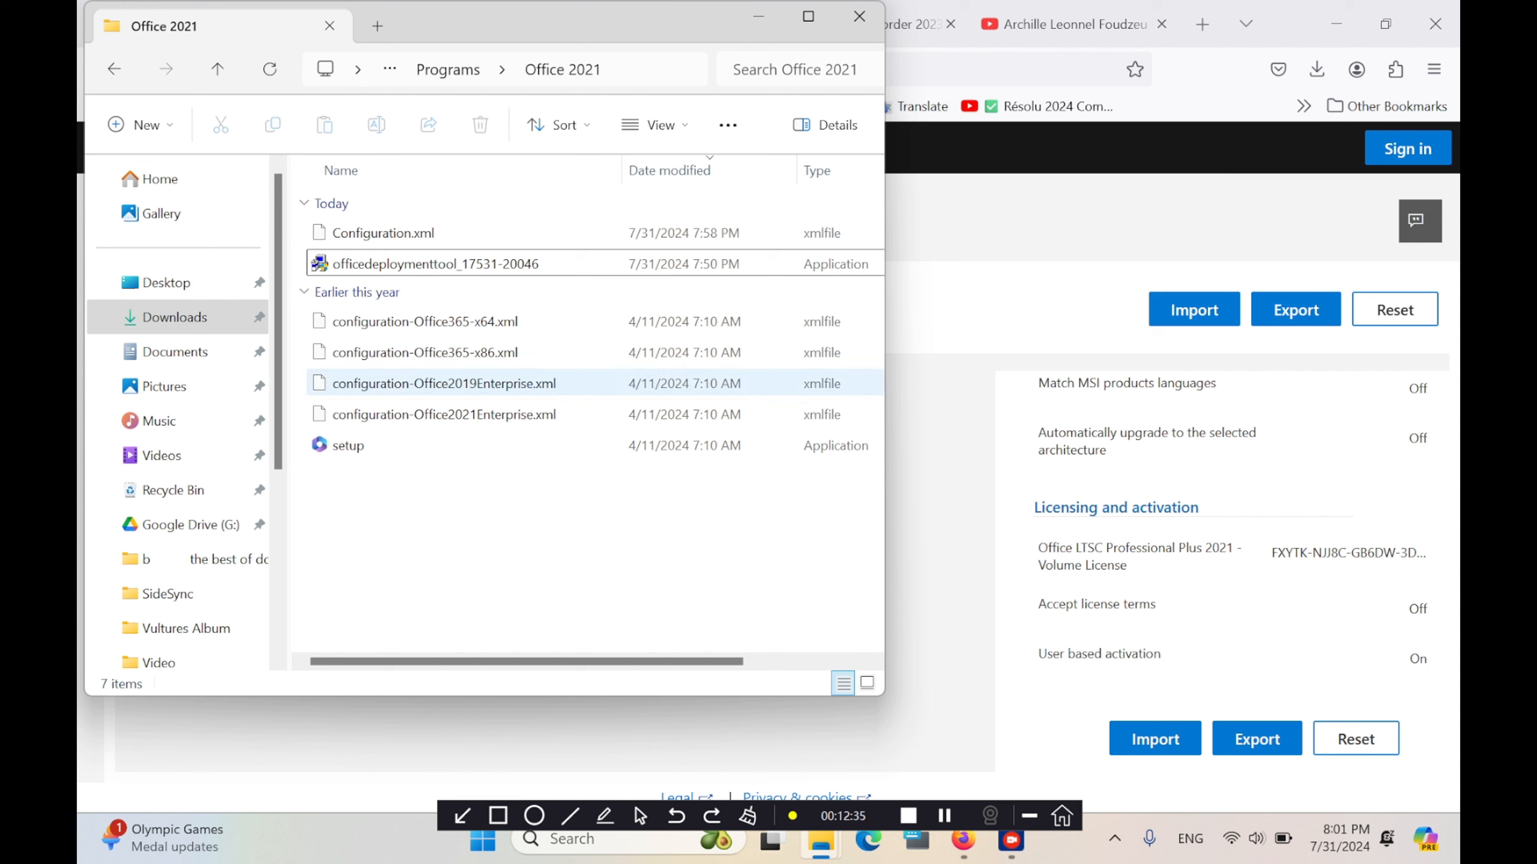
Step: Move the Office 2021 folder from Programs to the root of Local Disk (C:)
{"action": "left_click", "coordinate": [114, 69]}
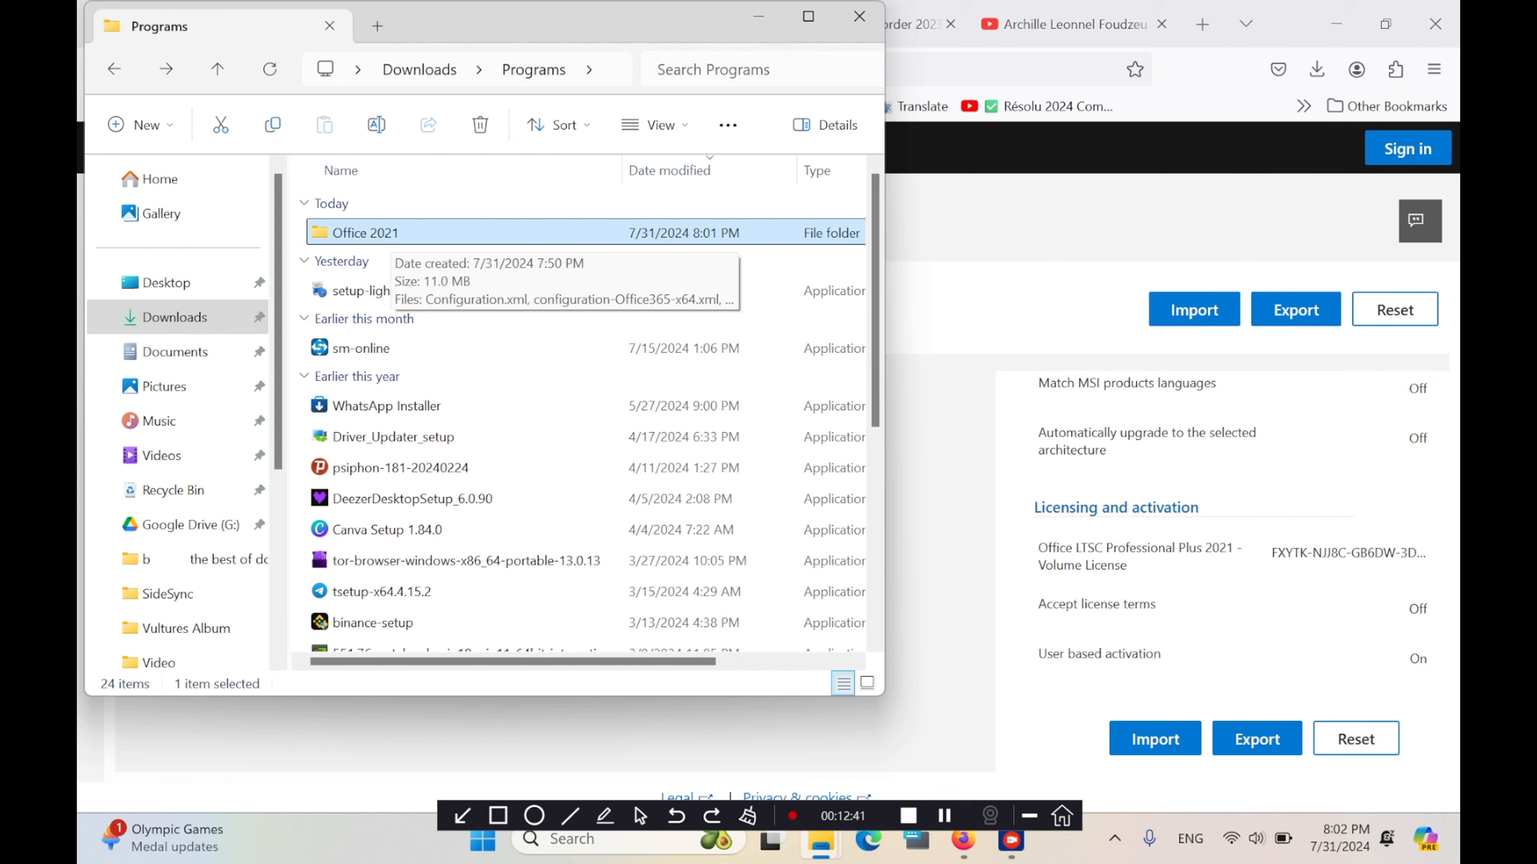
{"action": "right_click", "coordinate": [375, 232]}
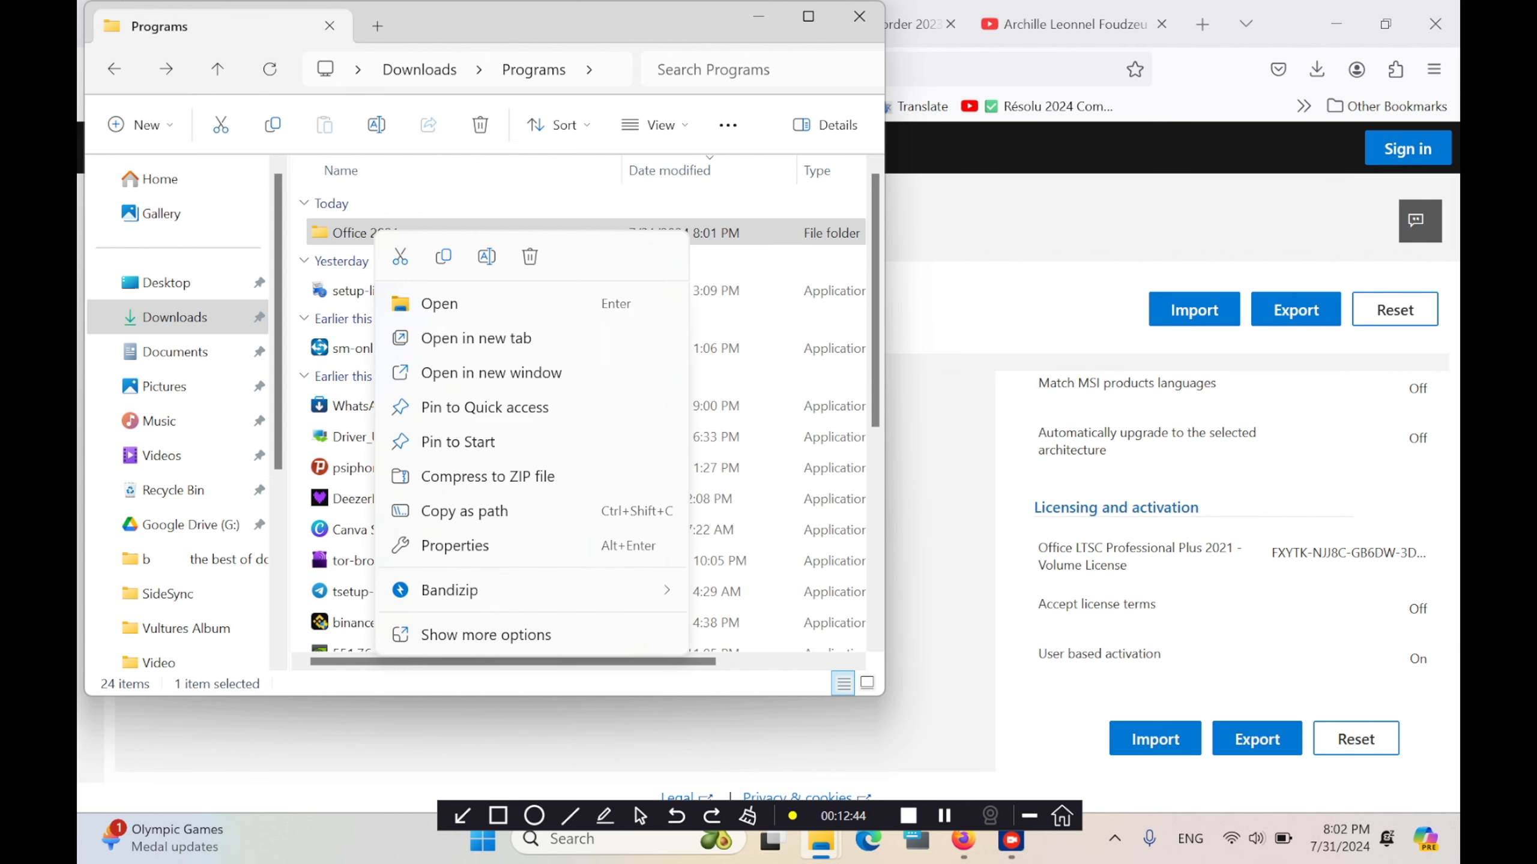
{"action": "left_click", "coordinate": [485, 635]}
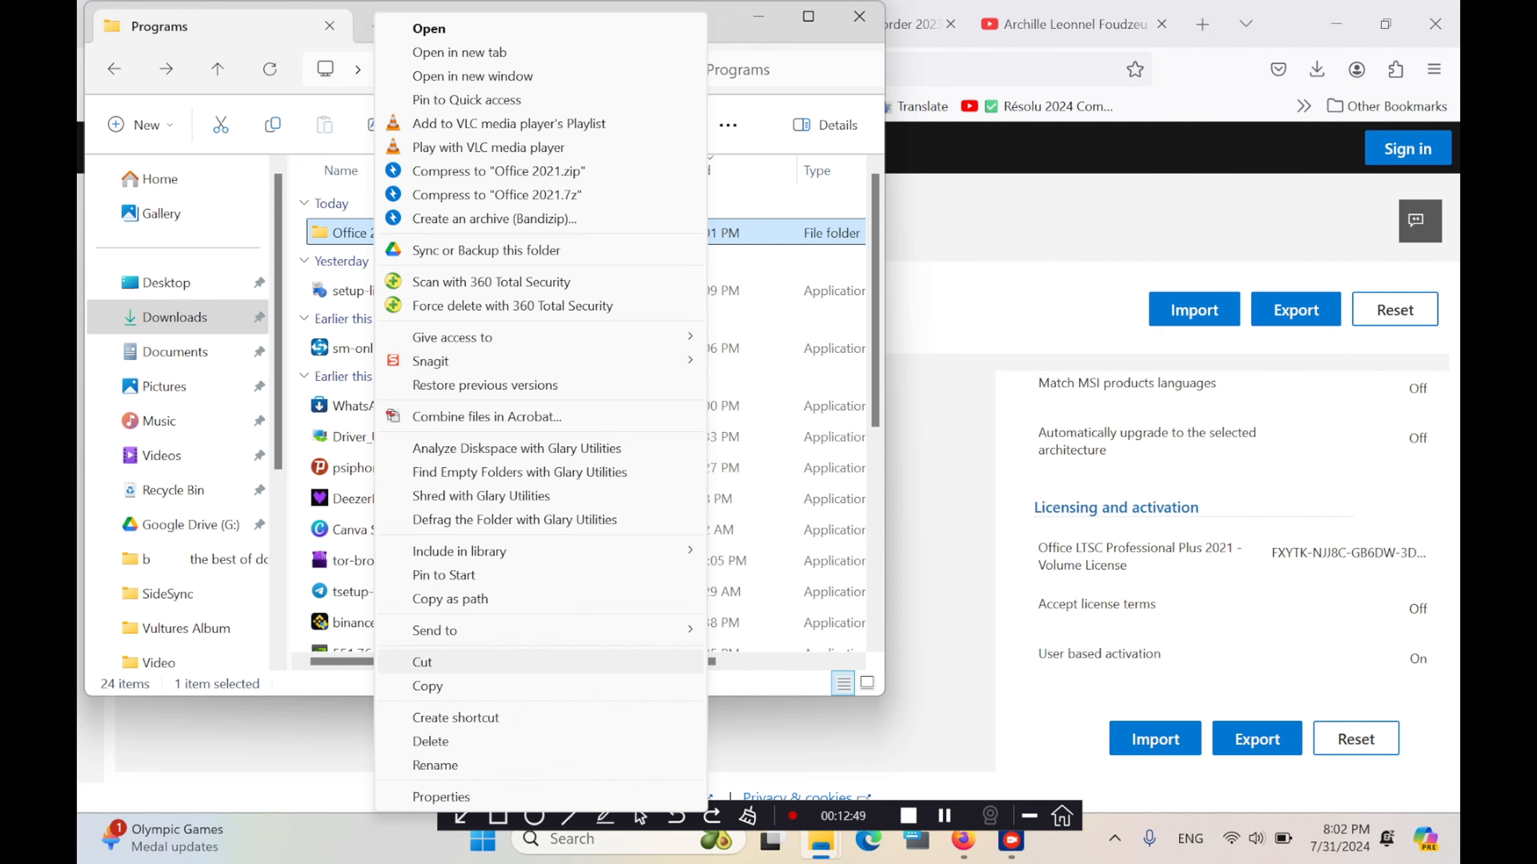
{"action": "left_click", "coordinate": [421, 661]}
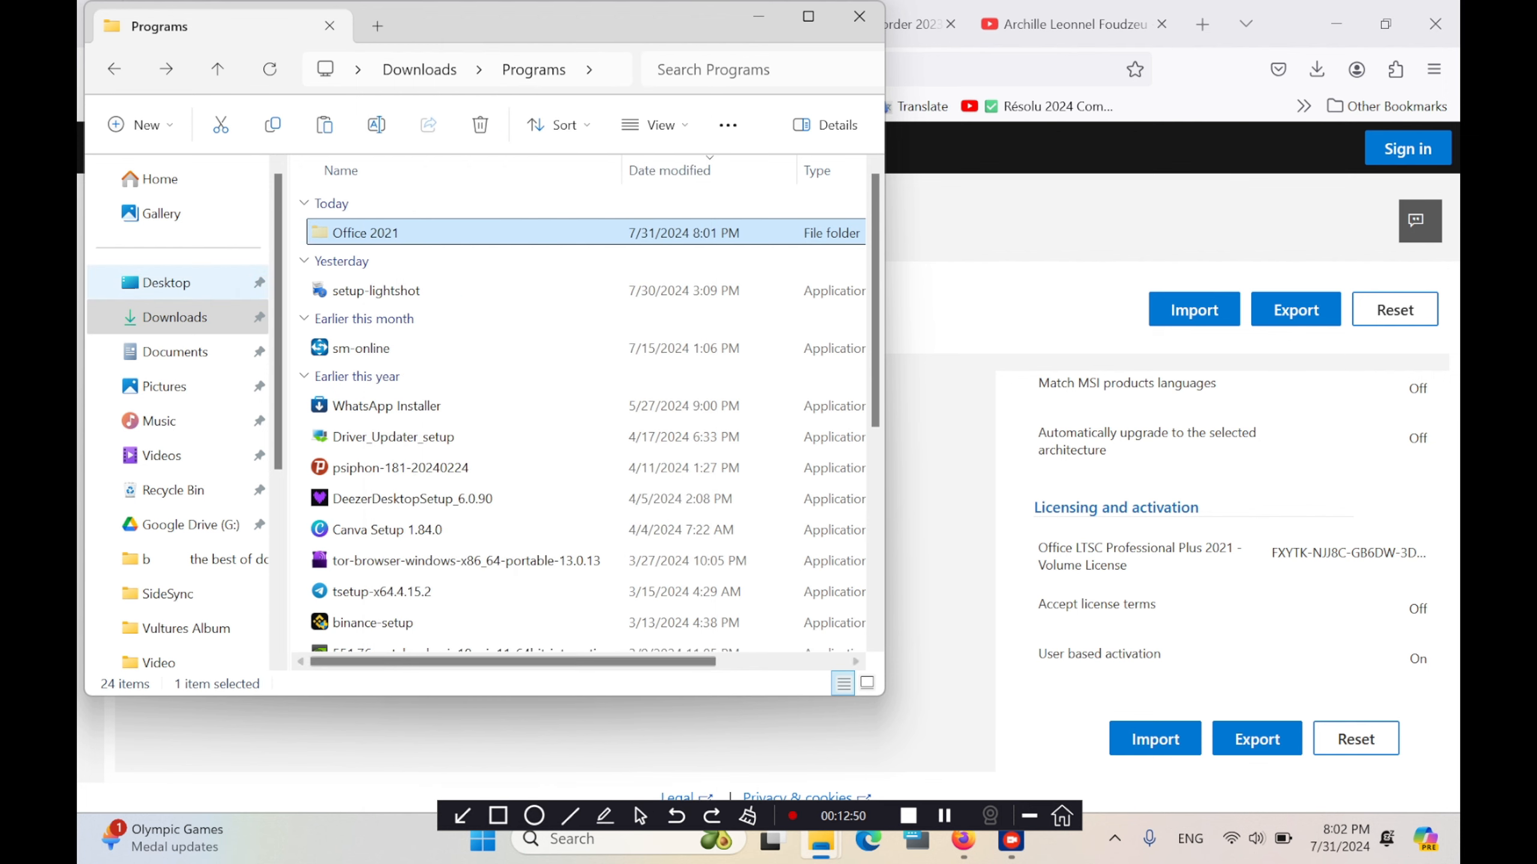
{"action": "left_click", "coordinate": [166, 282]}
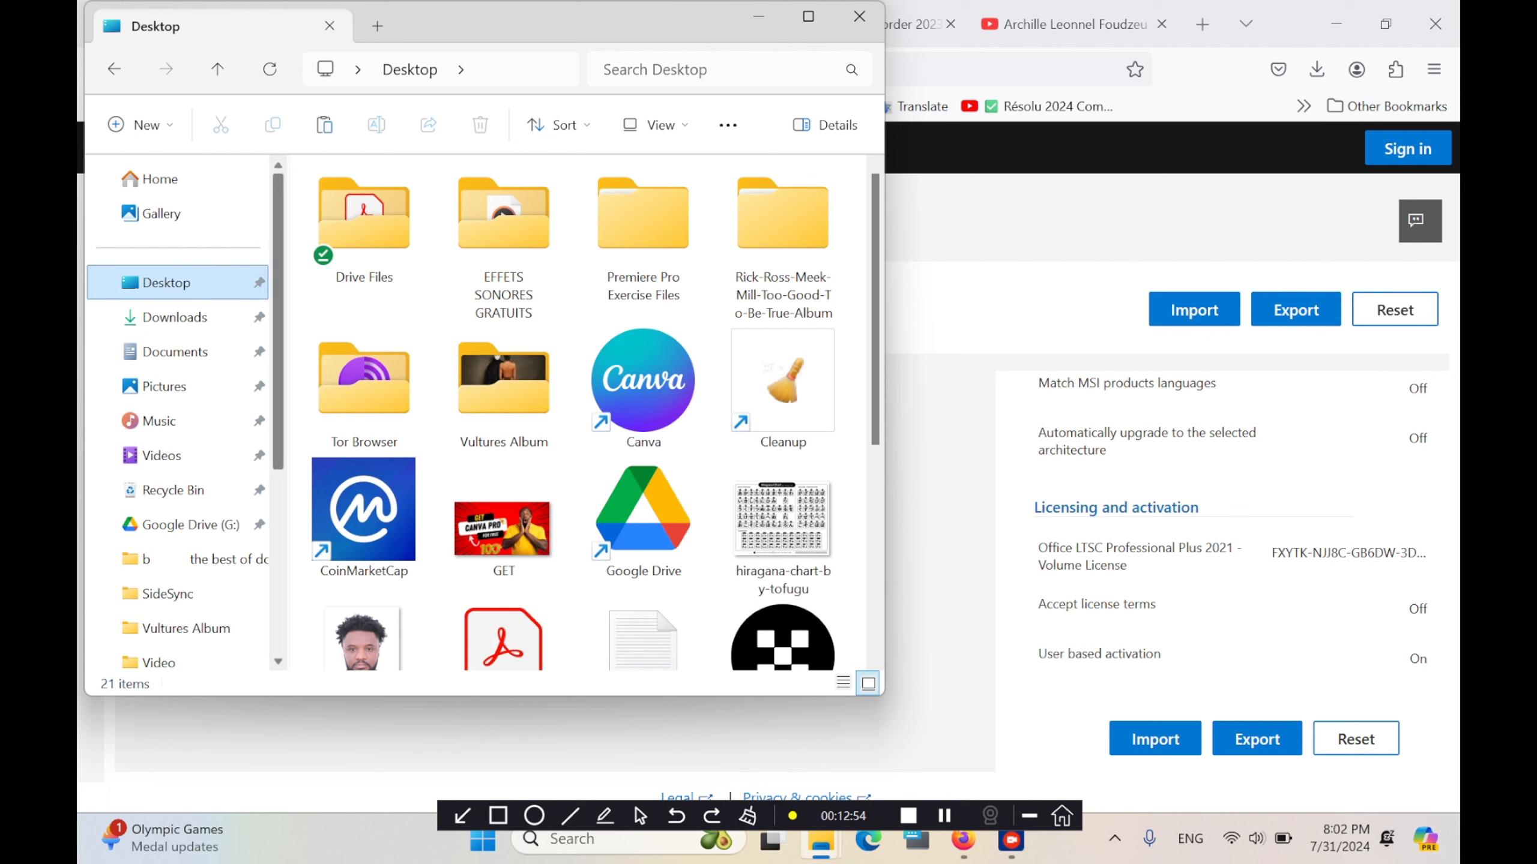
{"action": "scroll", "coordinate": [182, 412], "scroll_direction": "down", "scroll_amount": 5}
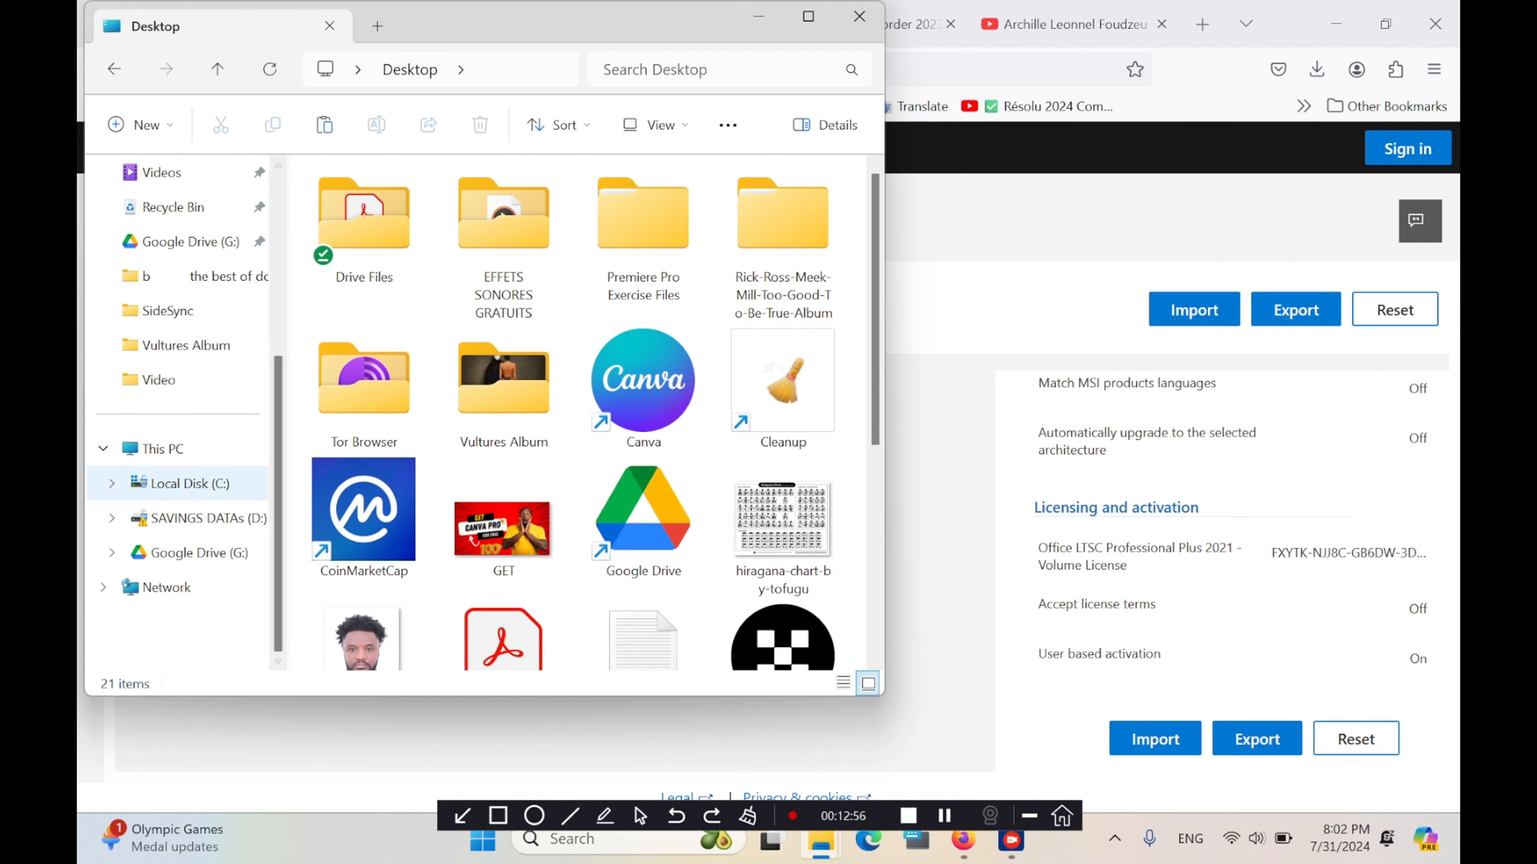
{"action": "left_click", "coordinate": [189, 484]}
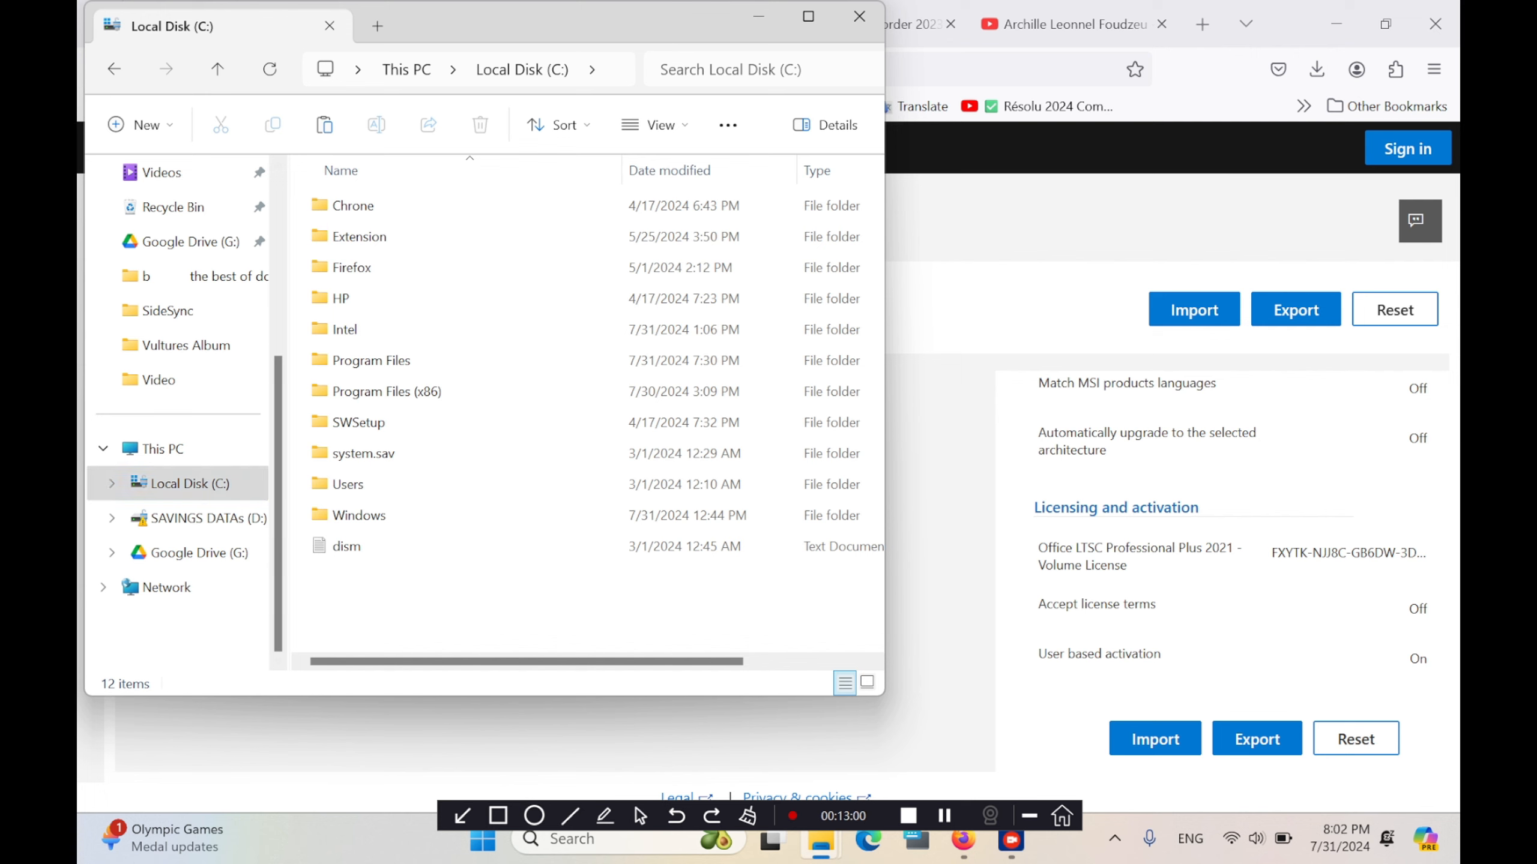
{"action": "right_click", "coordinate": [432, 644]}
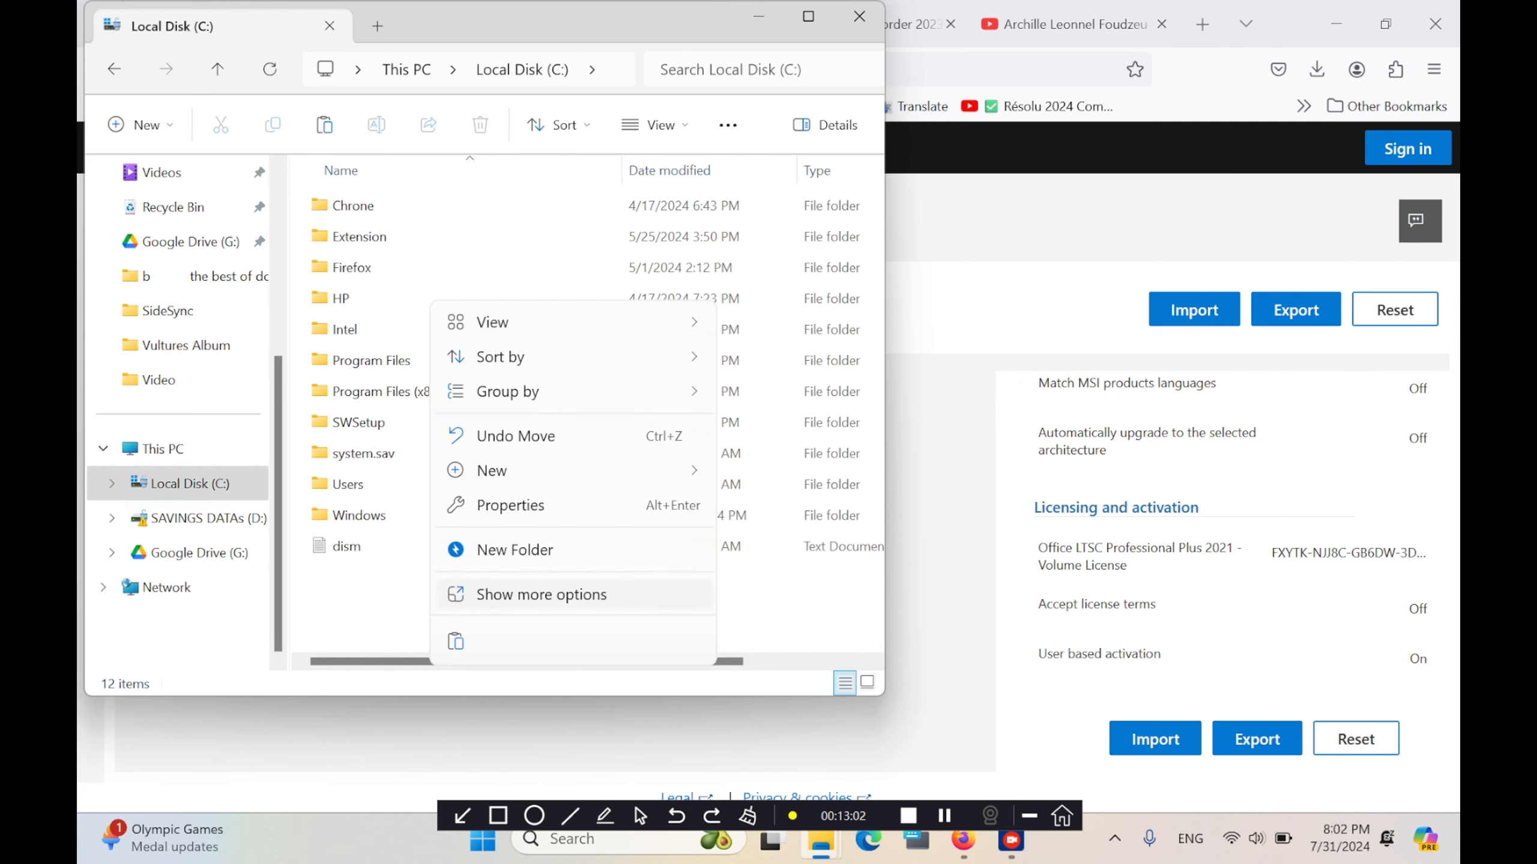
{"action": "left_click", "coordinate": [542, 594]}
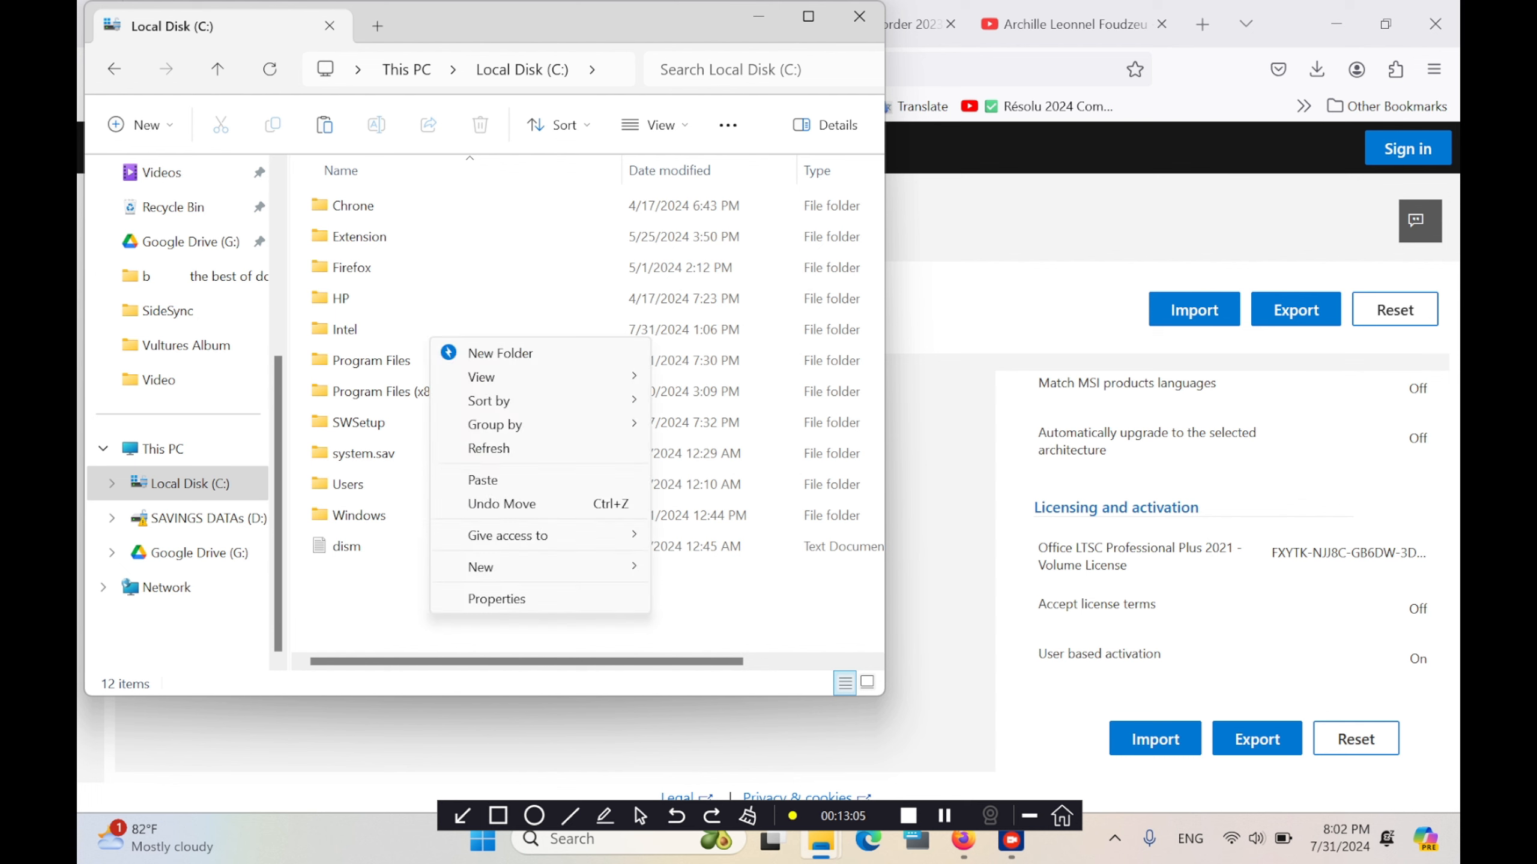
{"action": "left_click", "coordinate": [482, 480]}
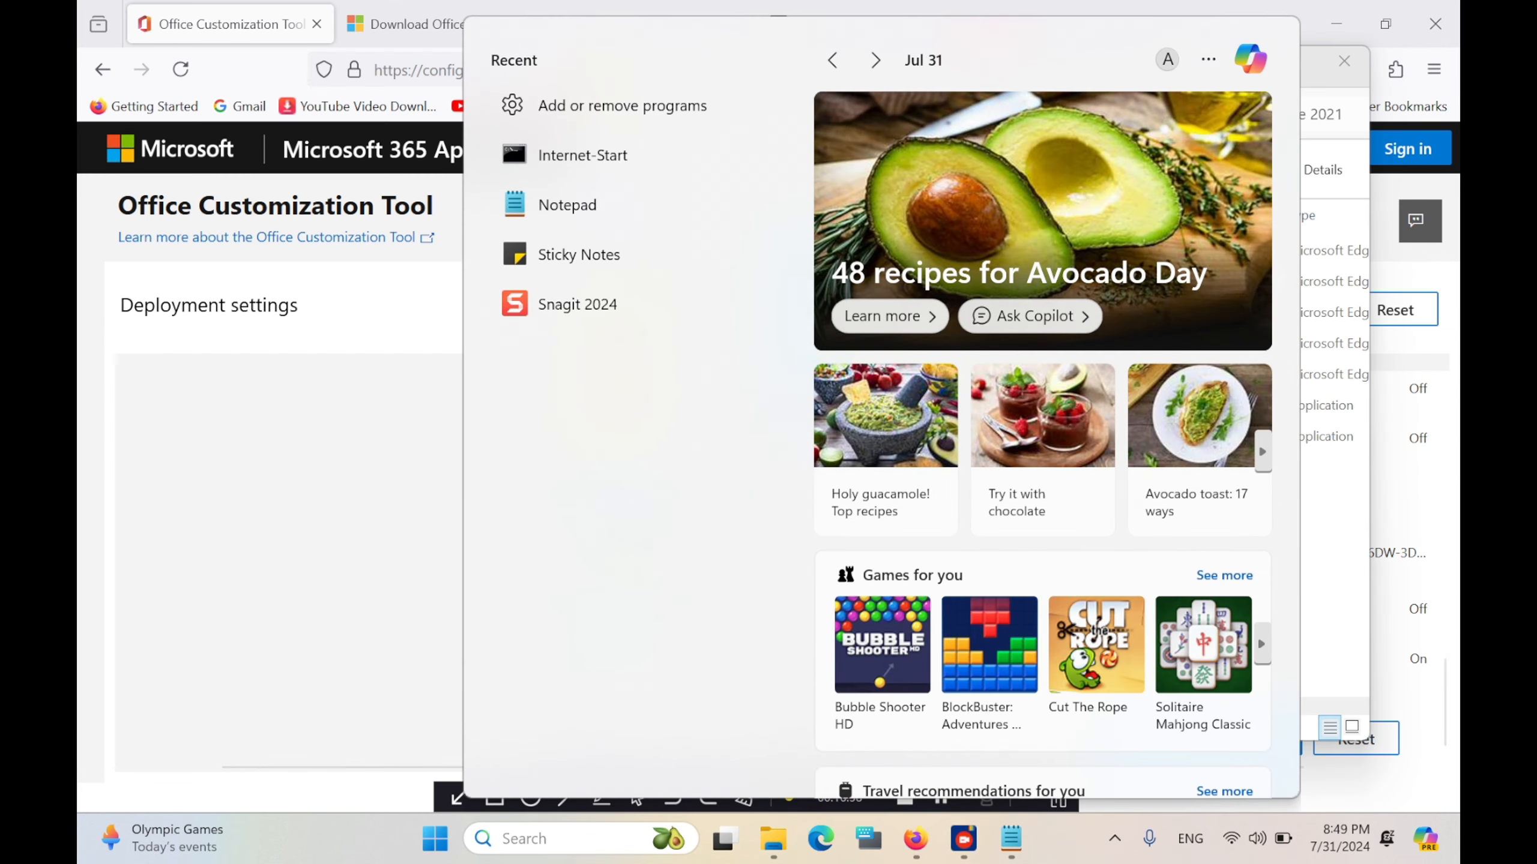
Step: Open a command prompt and change its directory to C:\Office 2021, using the path copied from the folder window
{"action": "type", "text": "cmd"}
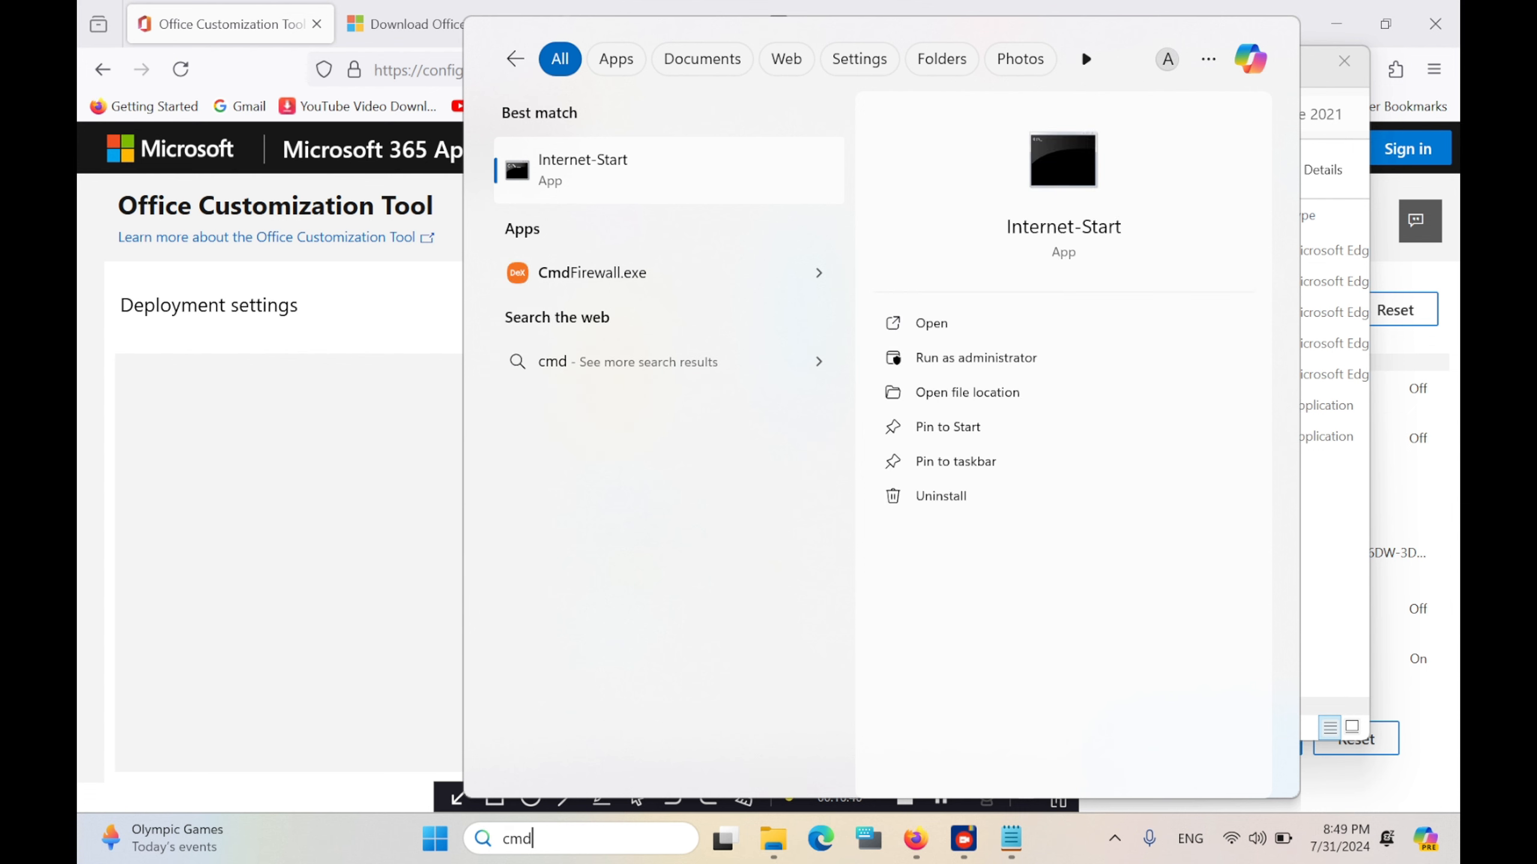
{"action": "key", "text": "Return"}
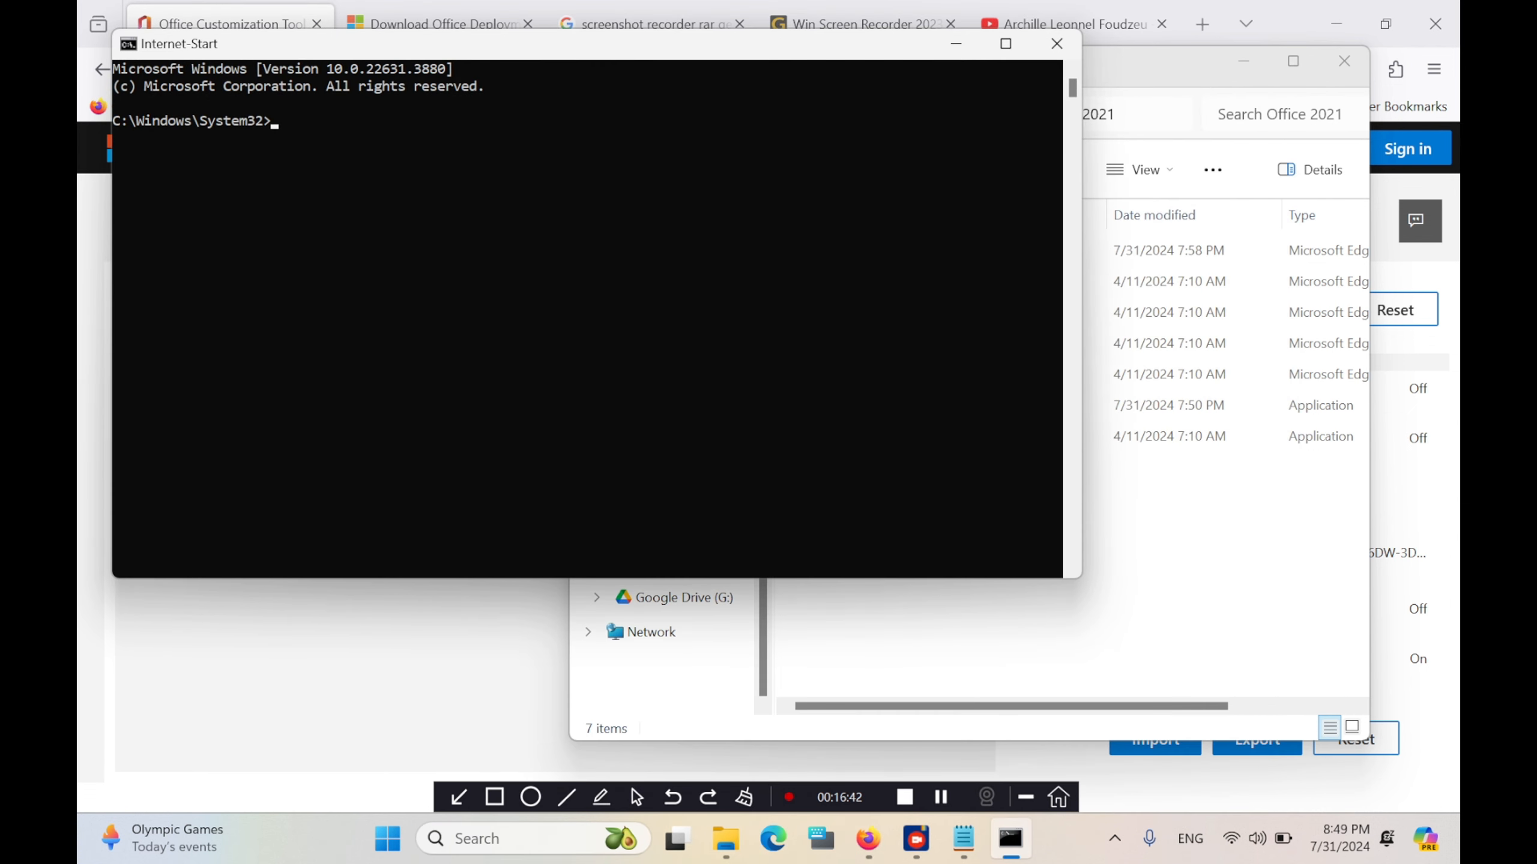
{"action": "key", "text": "alt+Tab"}
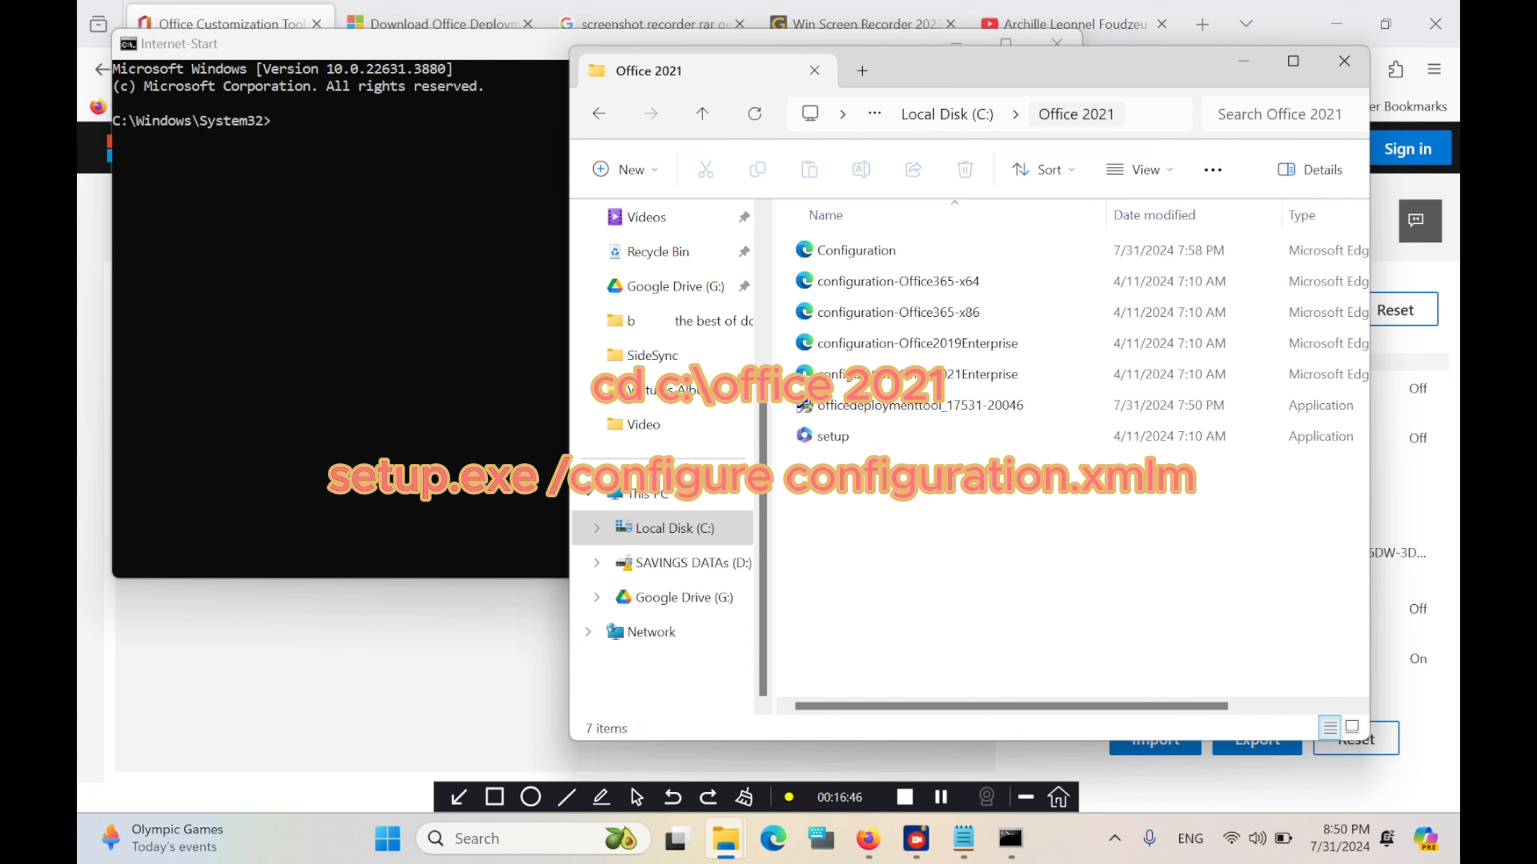
{"action": "left_click", "coordinate": [1157, 114]}
{"action": "key", "text": "ctrl+c"}
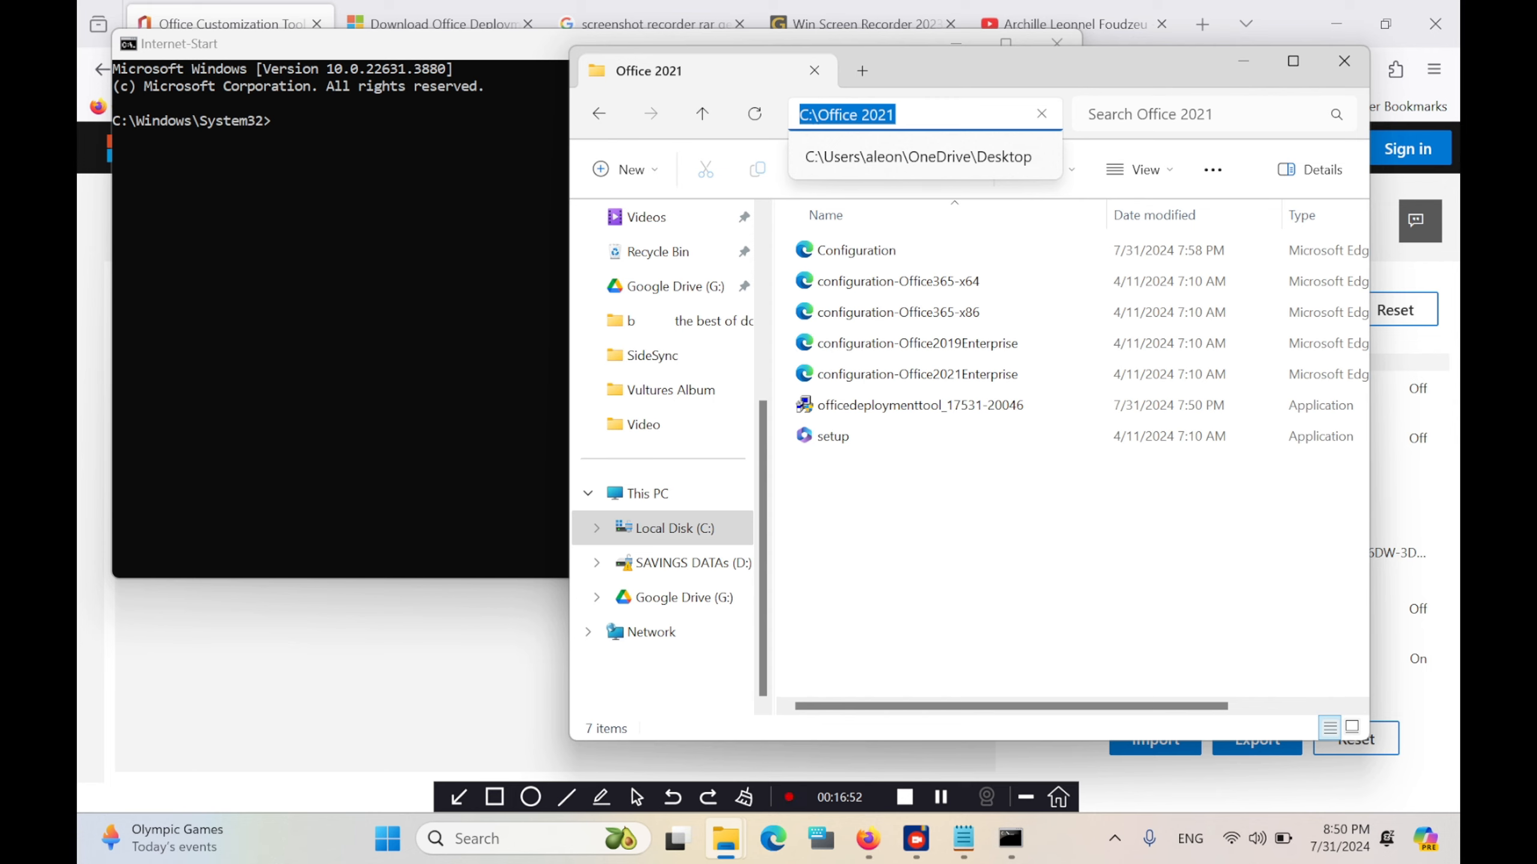
{"action": "left_click", "coordinate": [363, 242]}
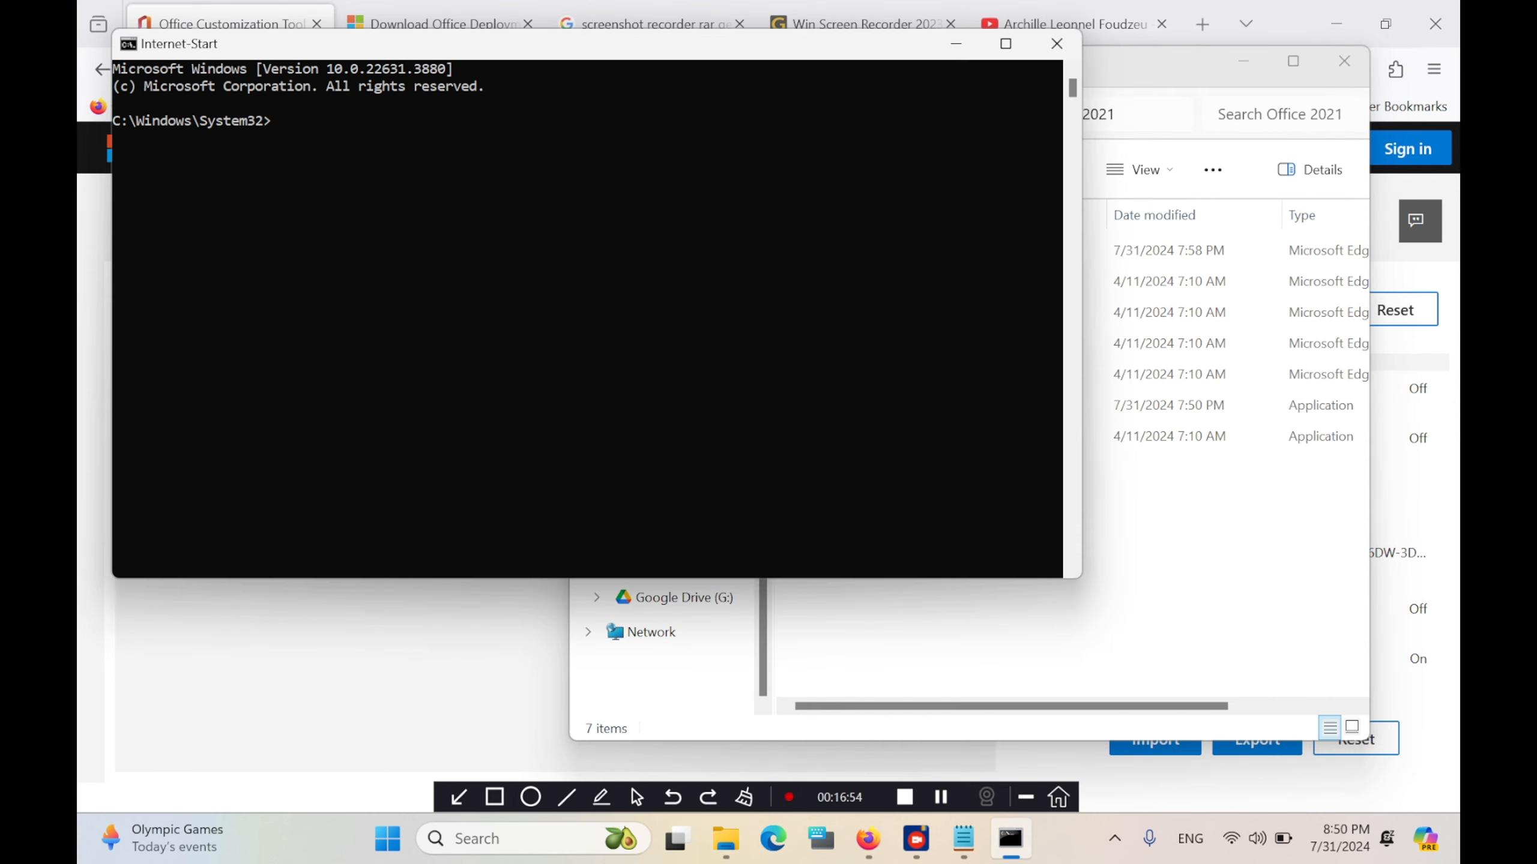
{"action": "type", "text": "cd"}
{"action": "key", "text": "ctrl+v"}
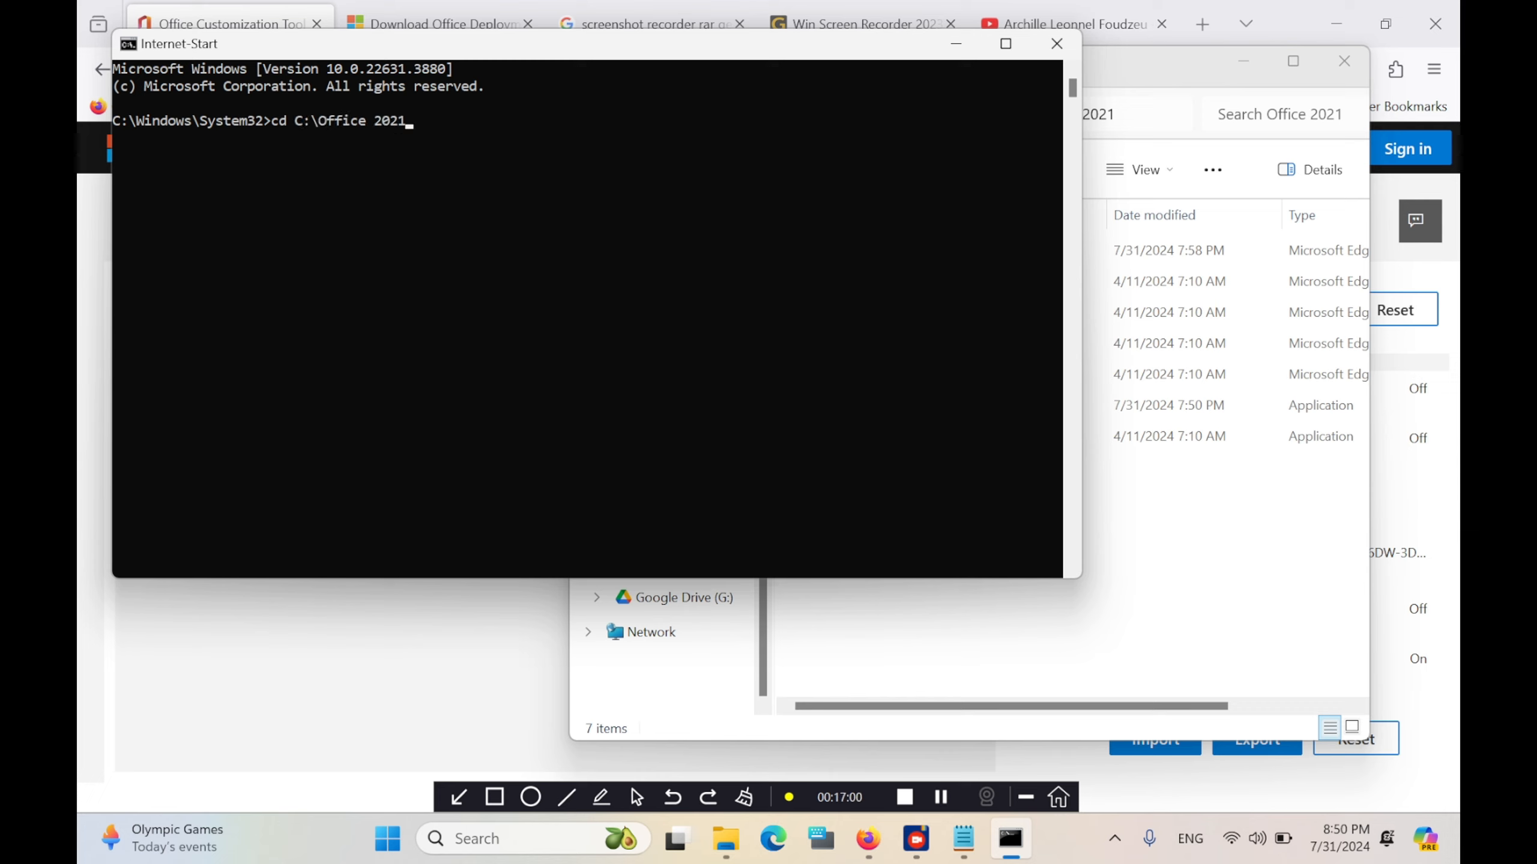
{"action": "key", "text": "Return"}
Step: Enter the setup command at the C:\Office 2021 prompt
{"action": "left_click", "coordinate": [472, 241]}
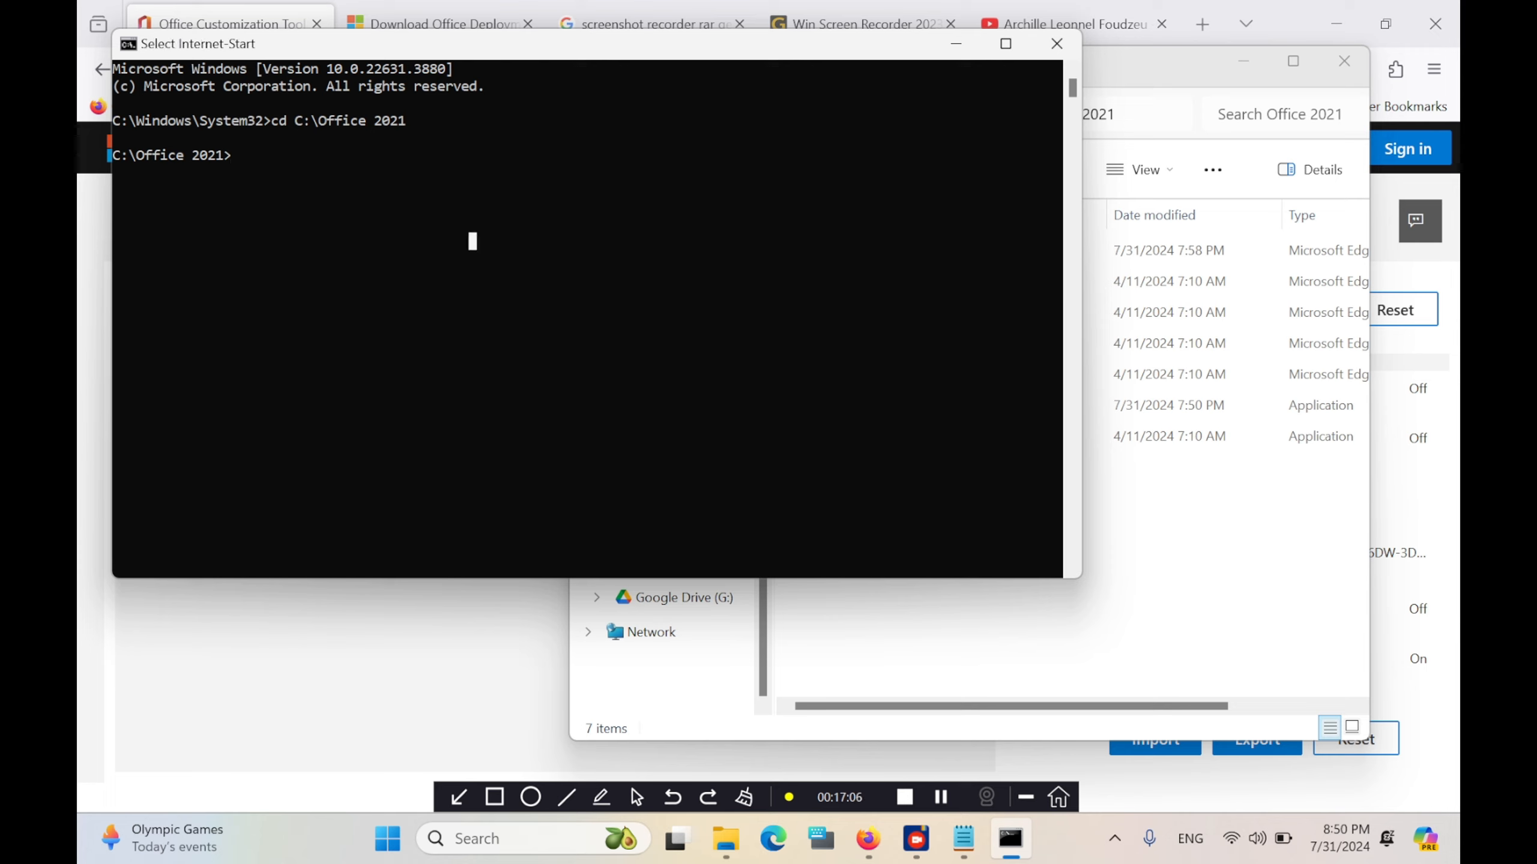
{"action": "type", "text": "setup"}
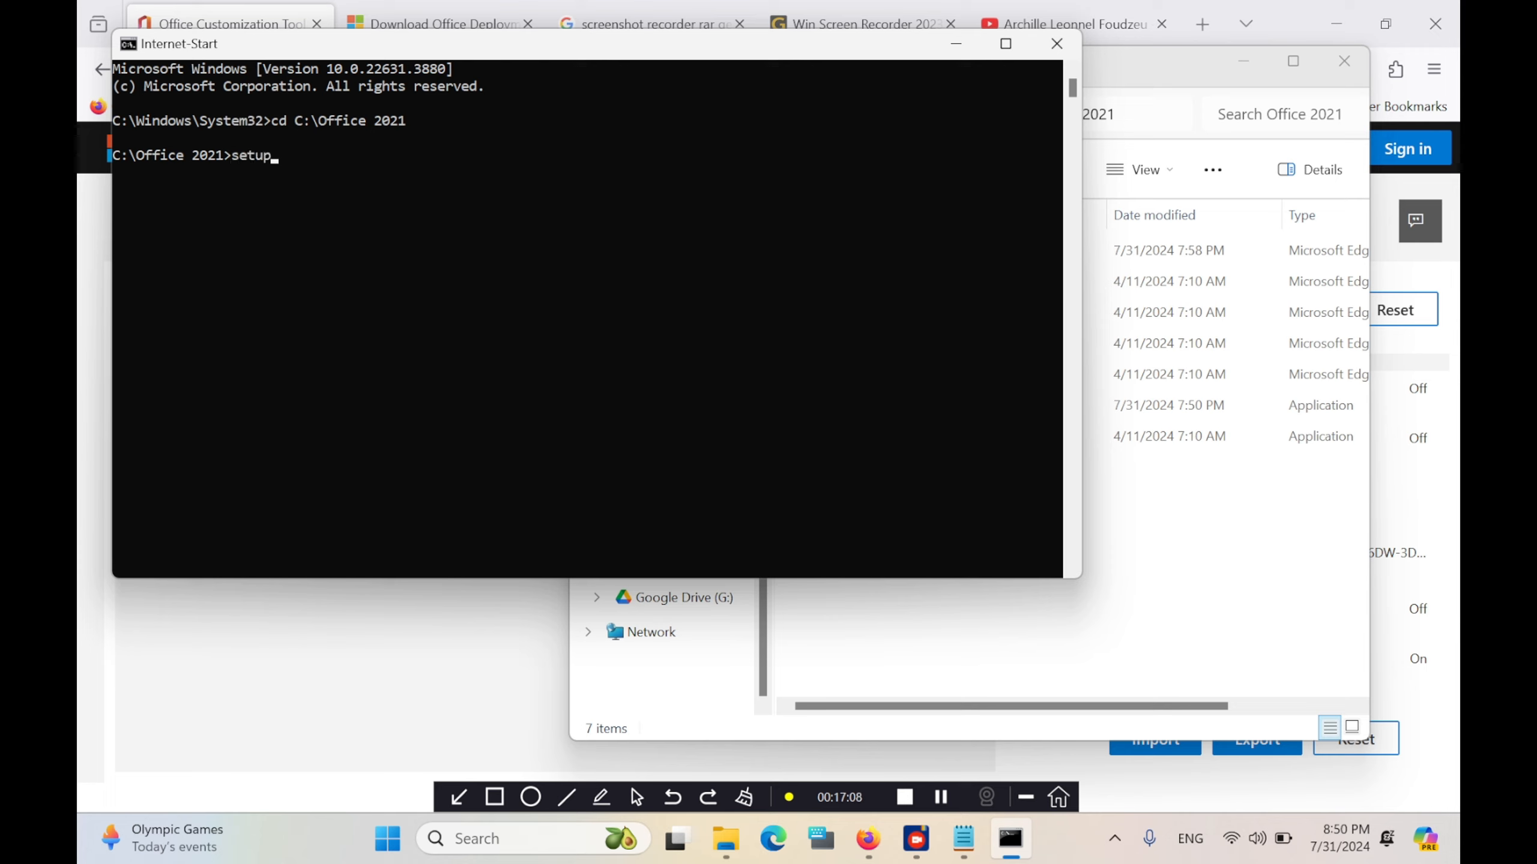